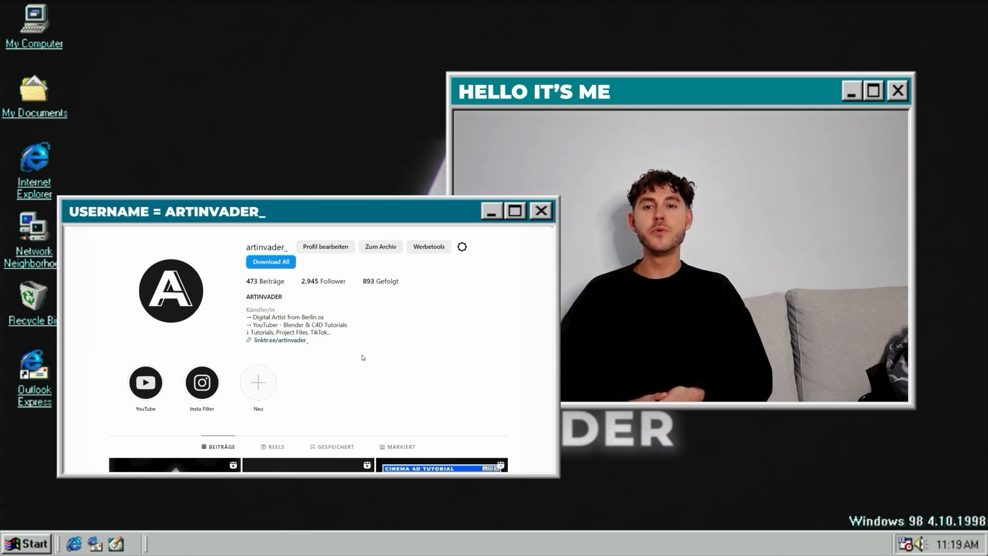
scroll(363, 358, down, 2)
scroll(363, 358, down, 1)
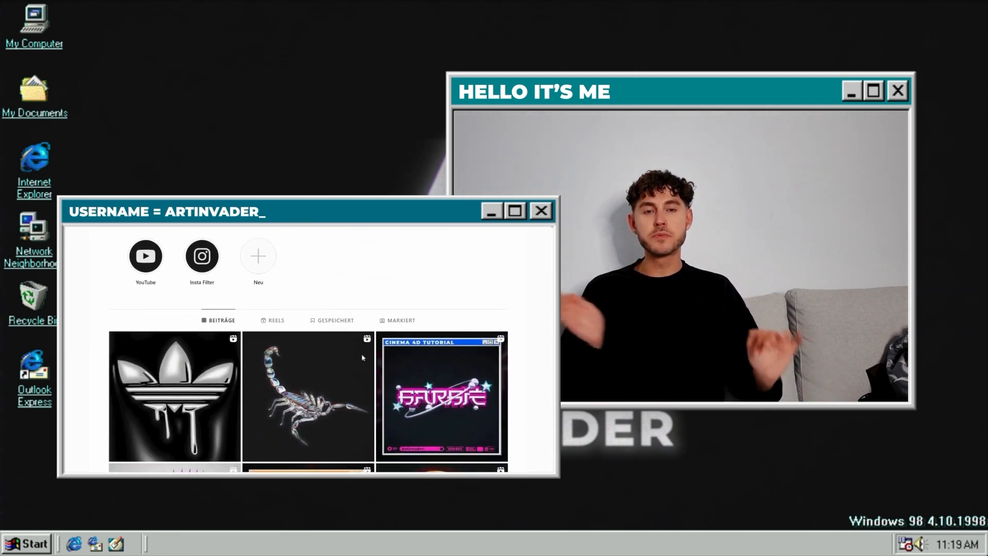
scroll(363, 357, down, 2)
scroll(363, 358, down, 3)
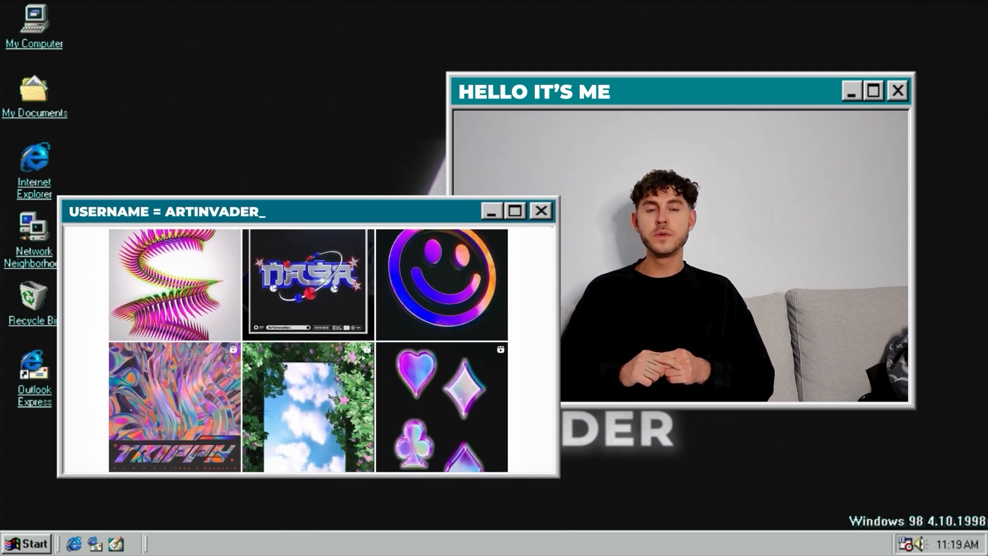
scroll(175, 360, down, 1)
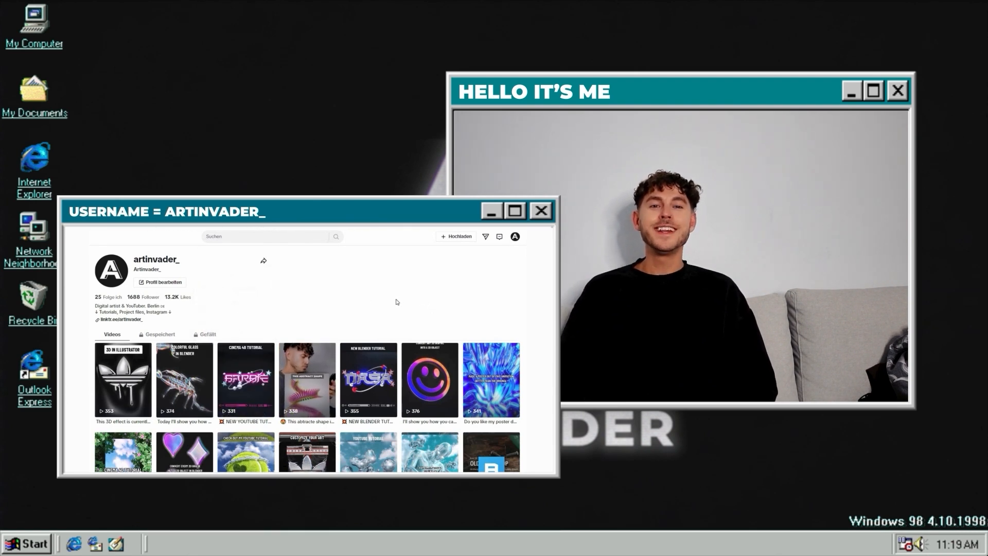
scroll(397, 302, down, 2)
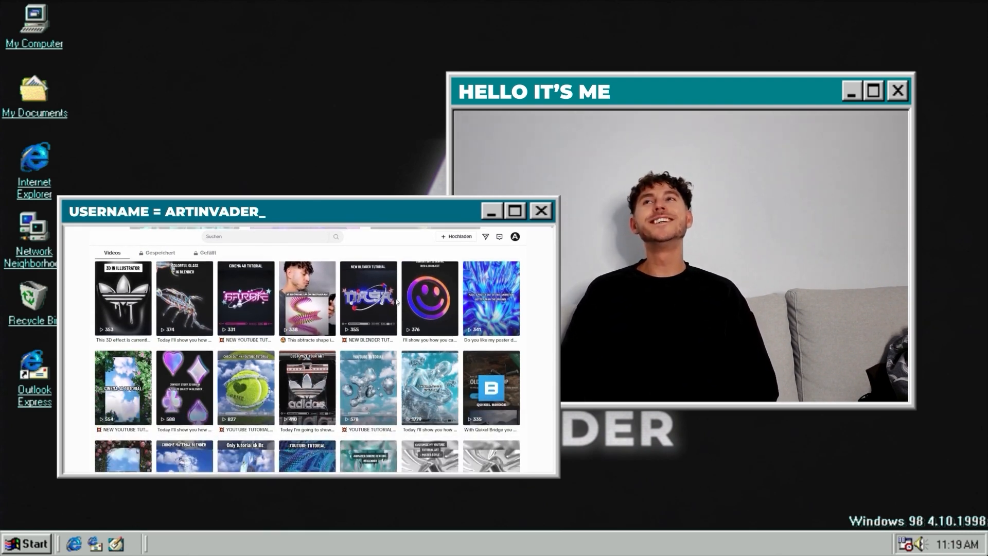
scroll(397, 302, down, 3)
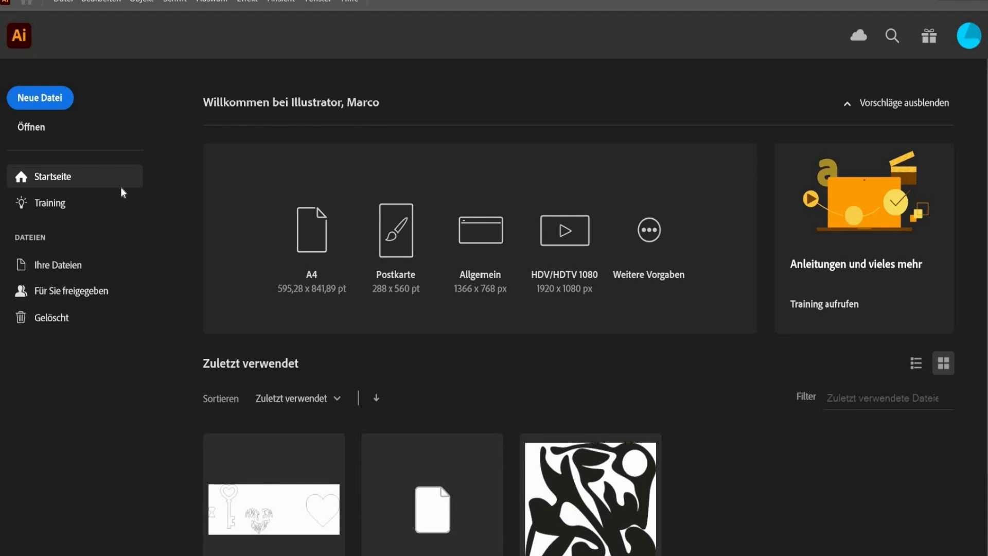
Step: Create a new 1080 x 1080 px RGB document from the recently used custom preset
click(55, 106)
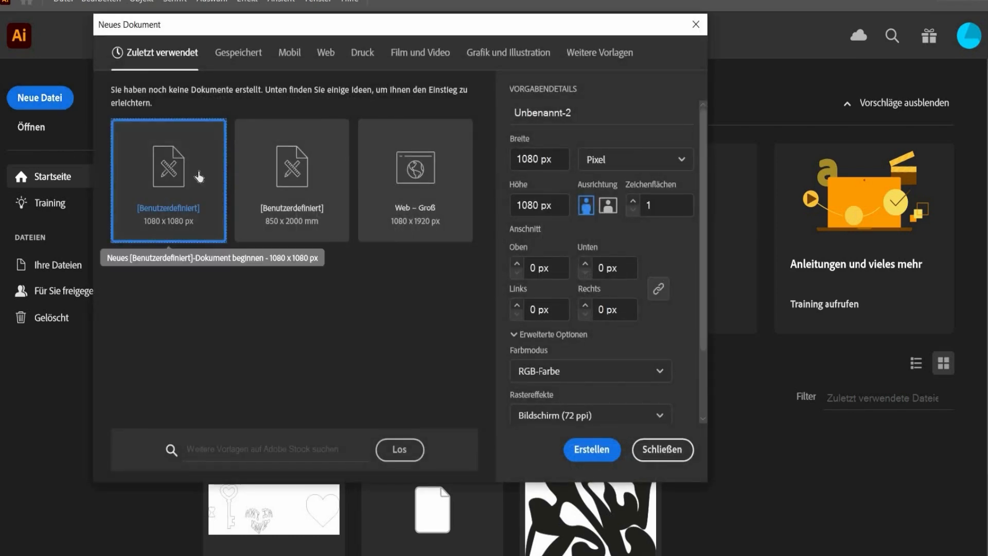
double_click(201, 197)
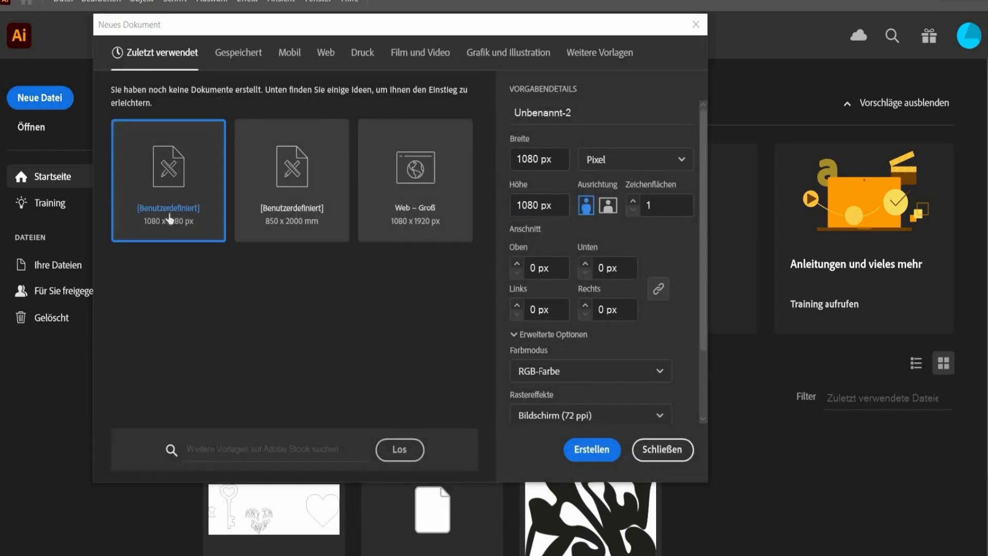
click(600, 453)
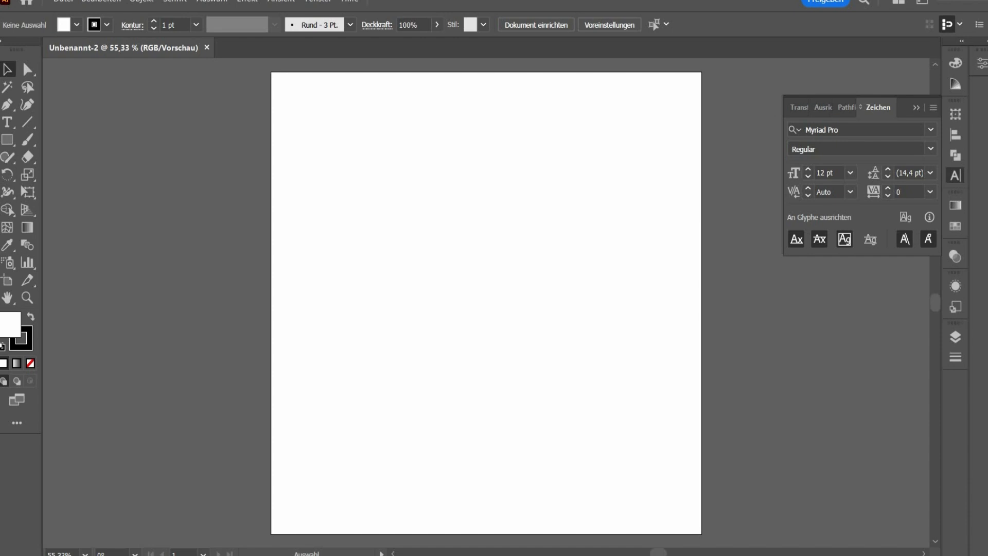
Step: Place the red heart image Heart_corazón.svg.png, scale it down proportionally, and position it in the artboard's upper-left area
drag(391, 293, 383, 229)
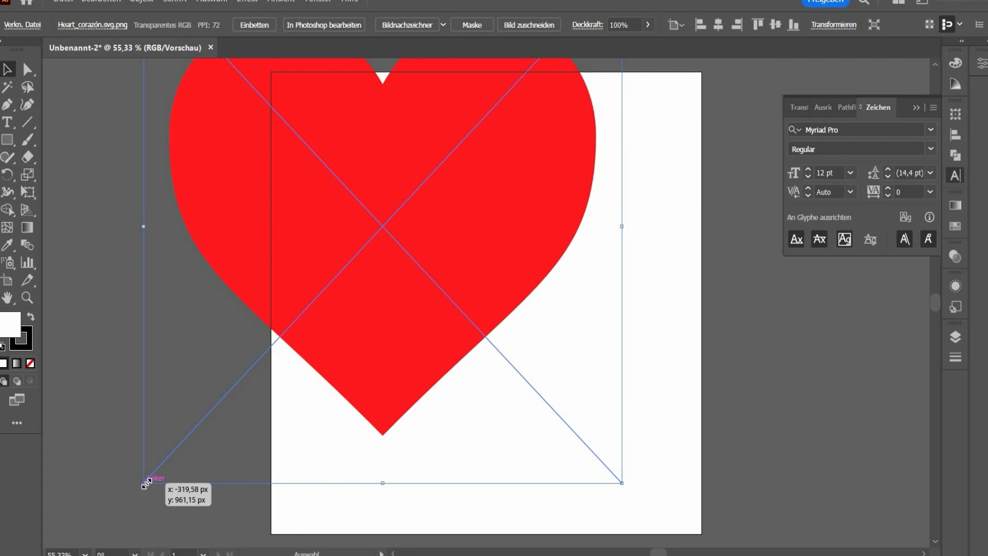
shift+drag(146, 484, 348, 265)
drag(469, 88, 426, 208)
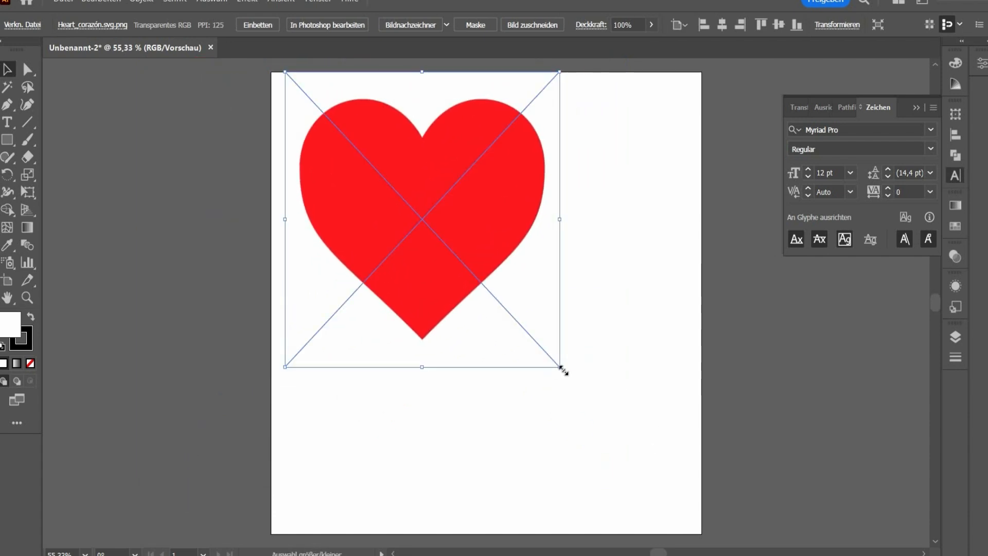
shift+drag(560, 367, 505, 308)
drag(333, 172, 333, 200)
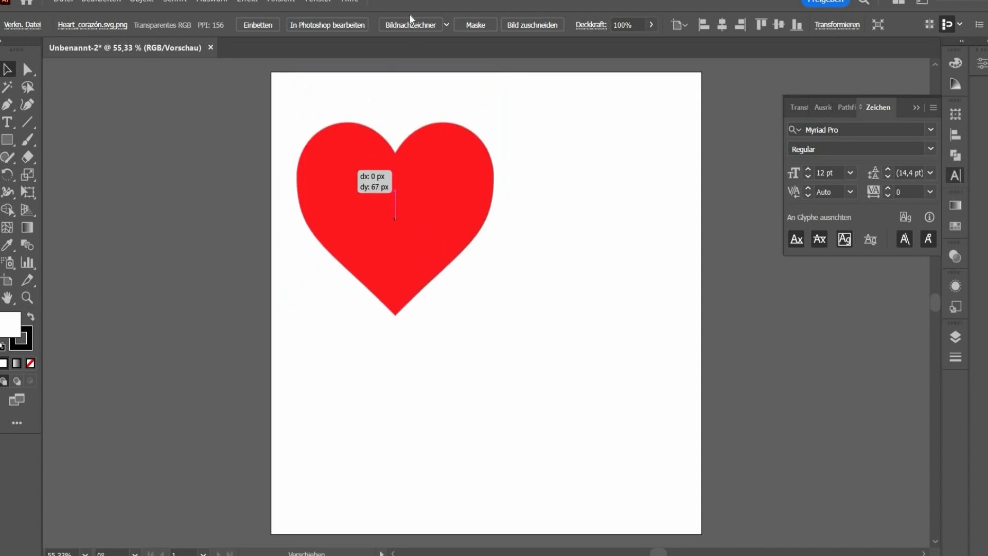
Step: Trace the heart image, expand the tracing into vector paths, and move it off the left side of the artboard
click(410, 24)
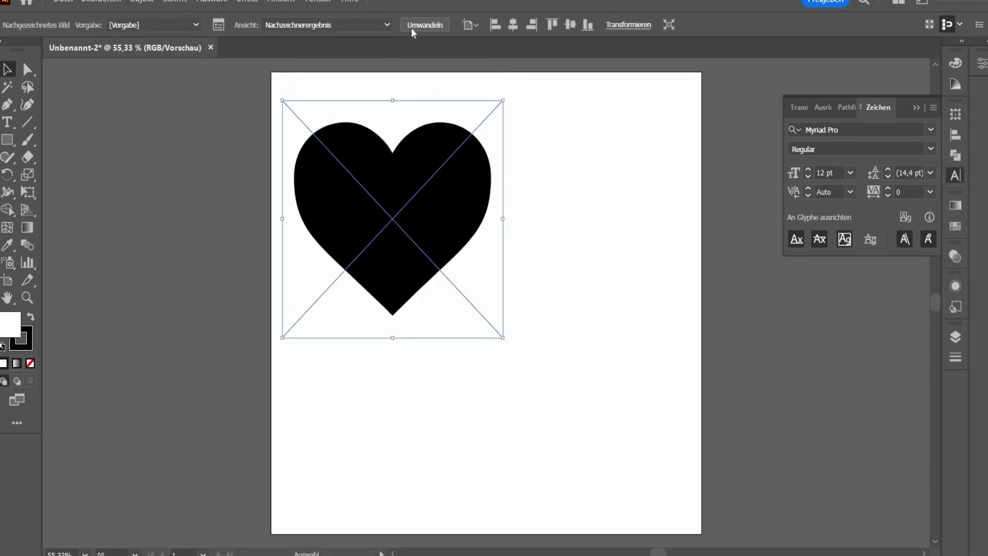
click(425, 24)
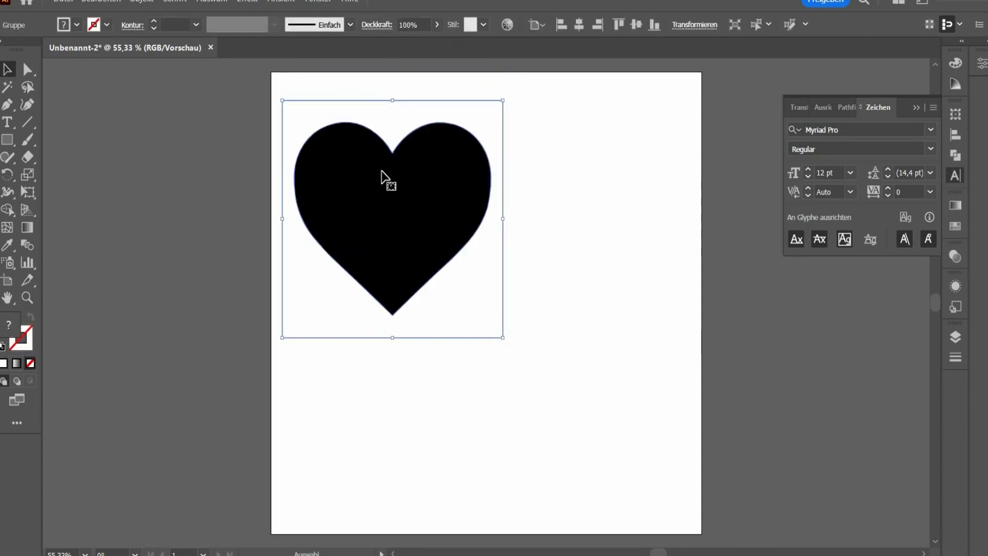
mouse_move(326, 167)
mouse_down()
mouse_move(243, 198)
mouse_move(165, 190)
mouse_move(140, 170)
mouse_up()
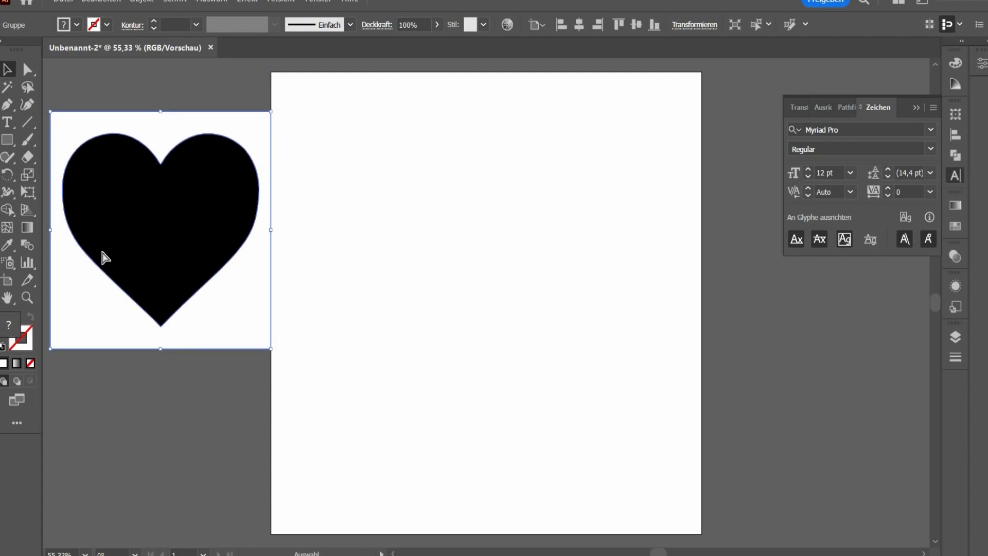
Step: Delete the white background around the traced heart and move the heart back to the artboard's upper-left area
key(a)
click(106, 405)
click(84, 342)
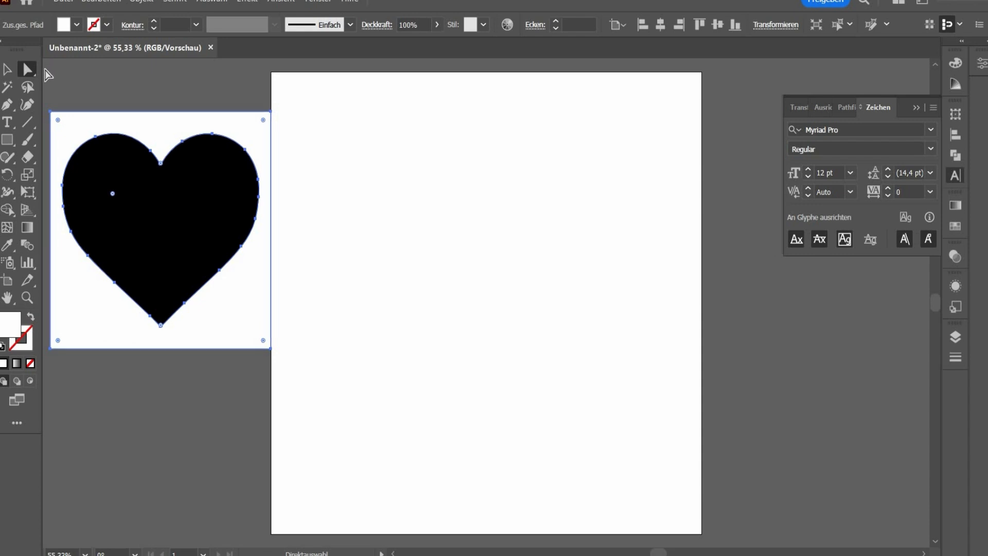
click(83, 316)
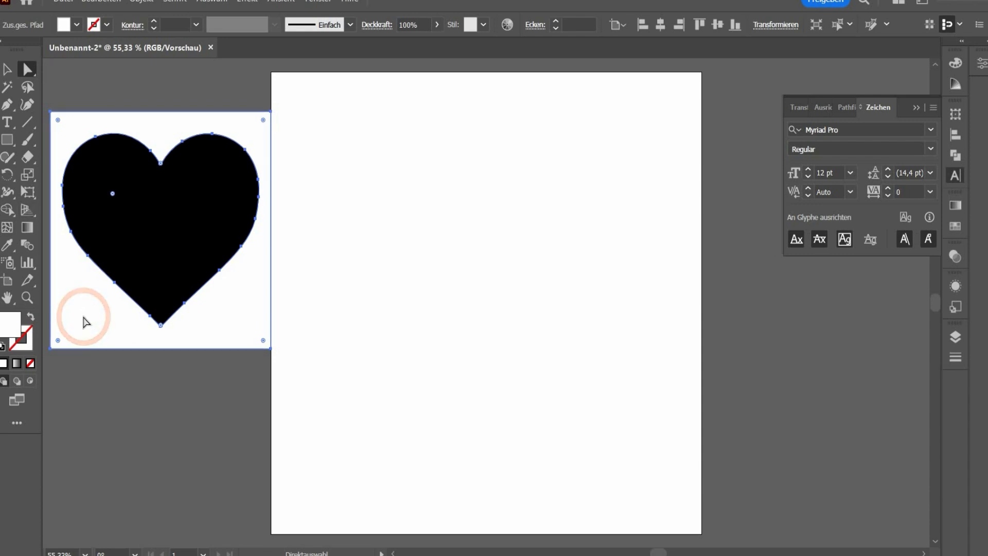
key(Delete)
key(v)
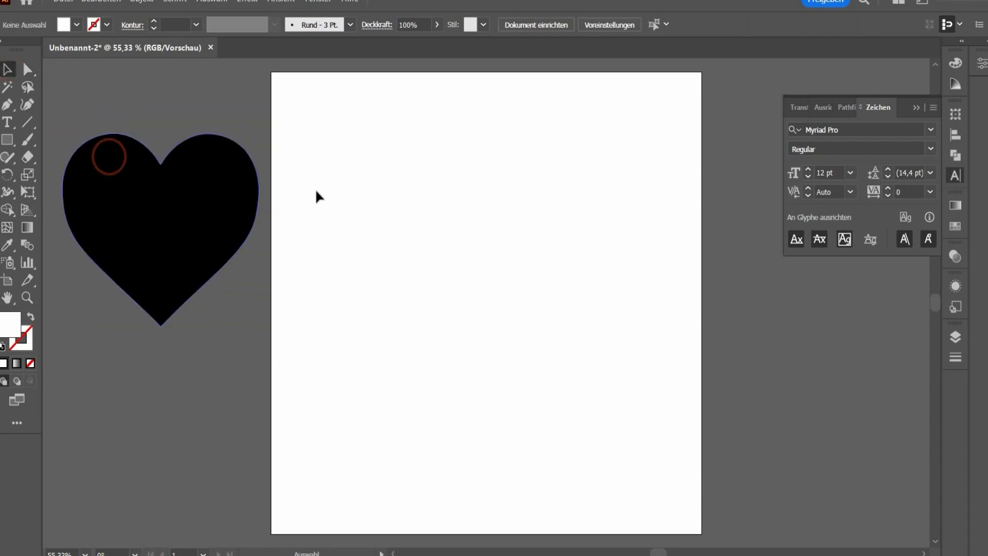
drag(154, 221, 381, 178)
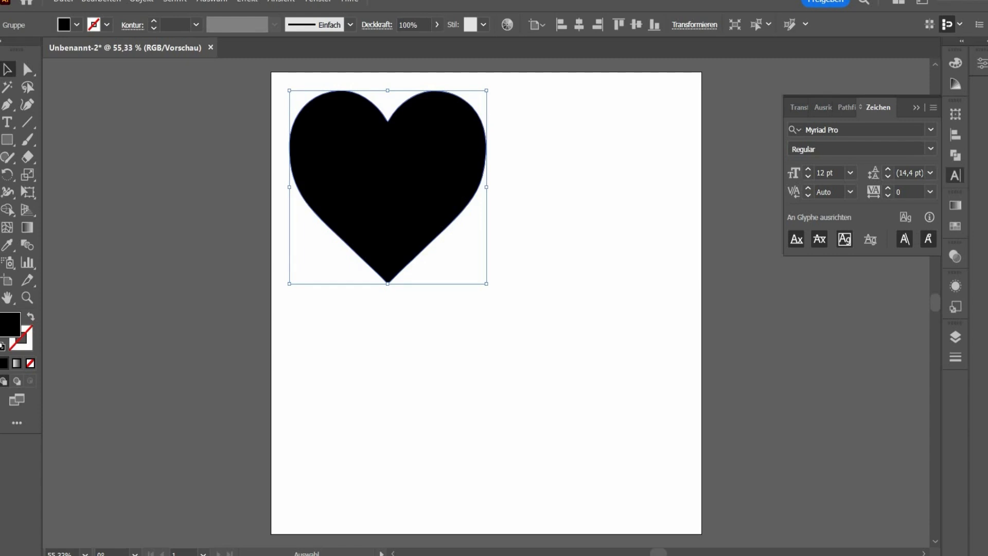
Step: Place the key-and-padlock image over the artboard's lower-left edge, clear of the black heart
drag(227, 355, 209, 352)
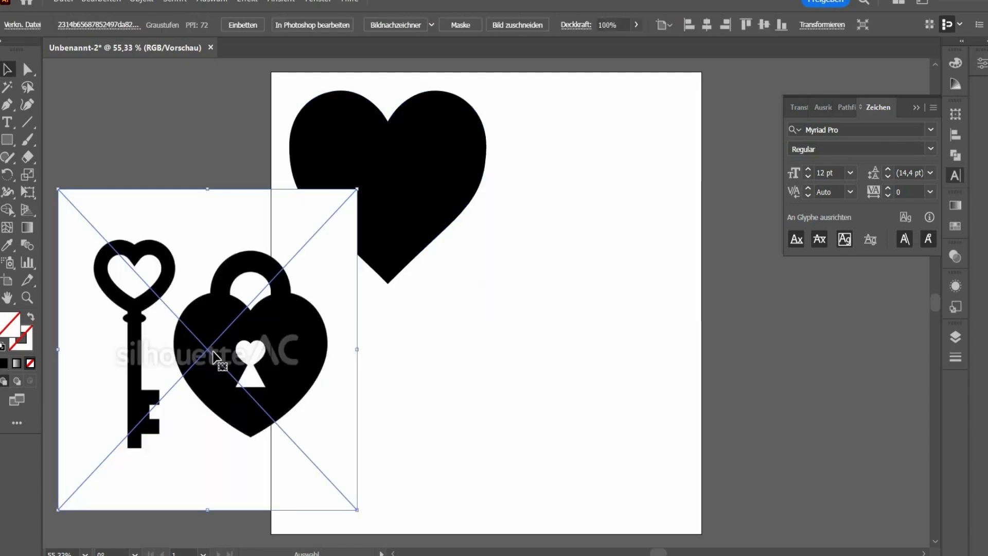
scroll(212, 325, down, 2)
drag(222, 390, 218, 474)
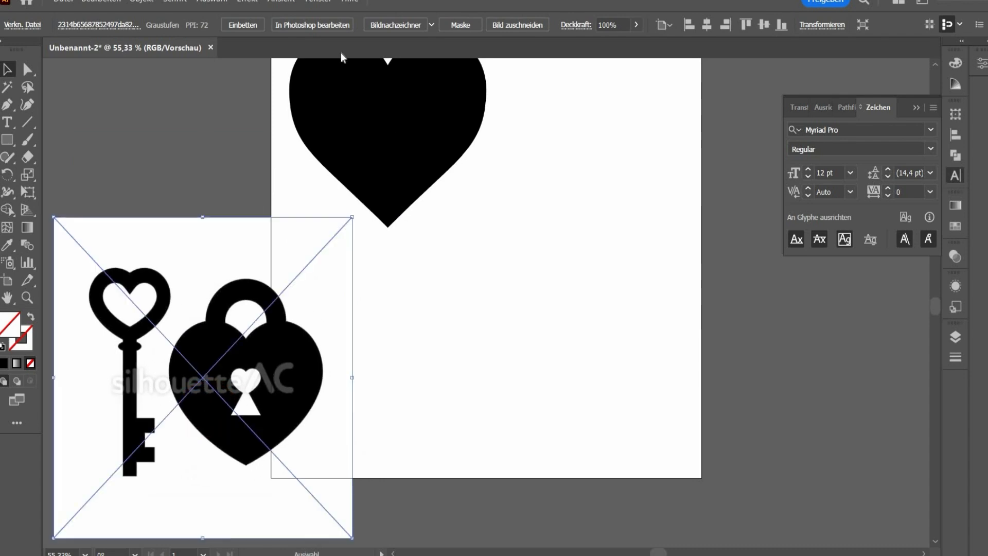
Step: Trace and expand the key-and-padlock image, keeping only the key and the heart-topped keyhole on the artboard
click(365, 26)
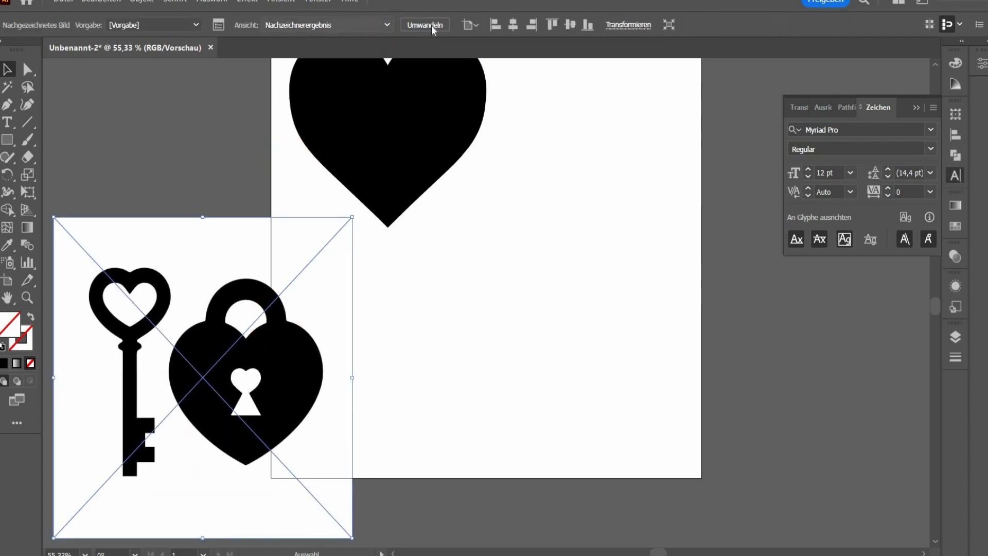
click(425, 25)
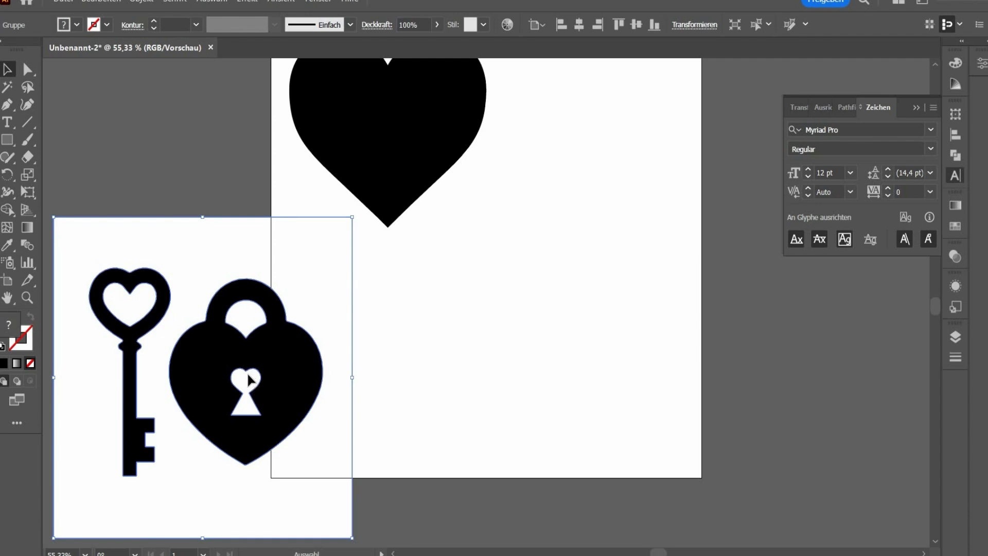
mouse_move(249, 380)
mouse_down()
mouse_move(421, 366)
mouse_move(283, 366)
mouse_move(238, 385)
mouse_up()
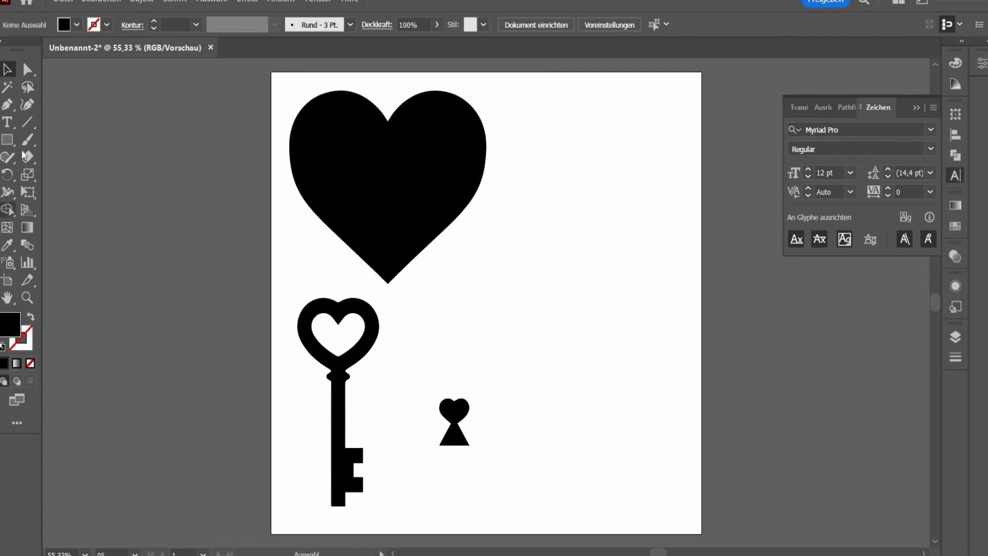
Step: Add an area text "NOT IN lOVE" to the right of the heart at 101 pt and set its tracking to 100
click(7, 122)
drag(493, 223, 827, 434)
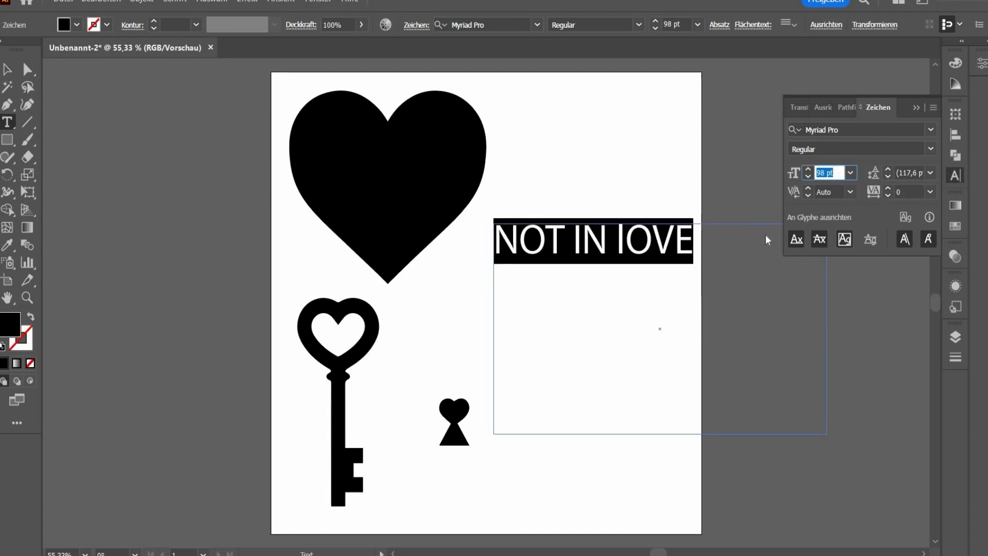
drag(703, 248, 452, 247)
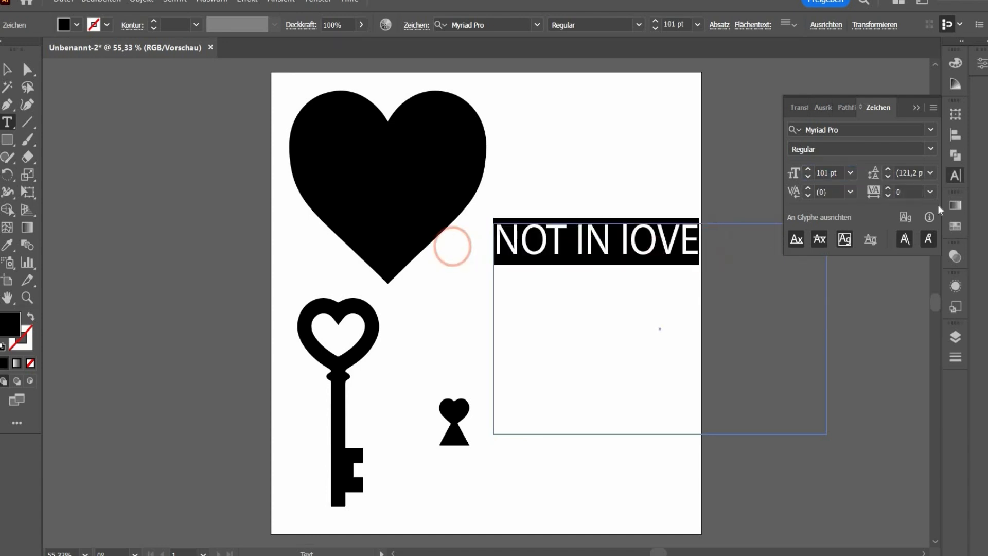
click(931, 191)
click(831, 190)
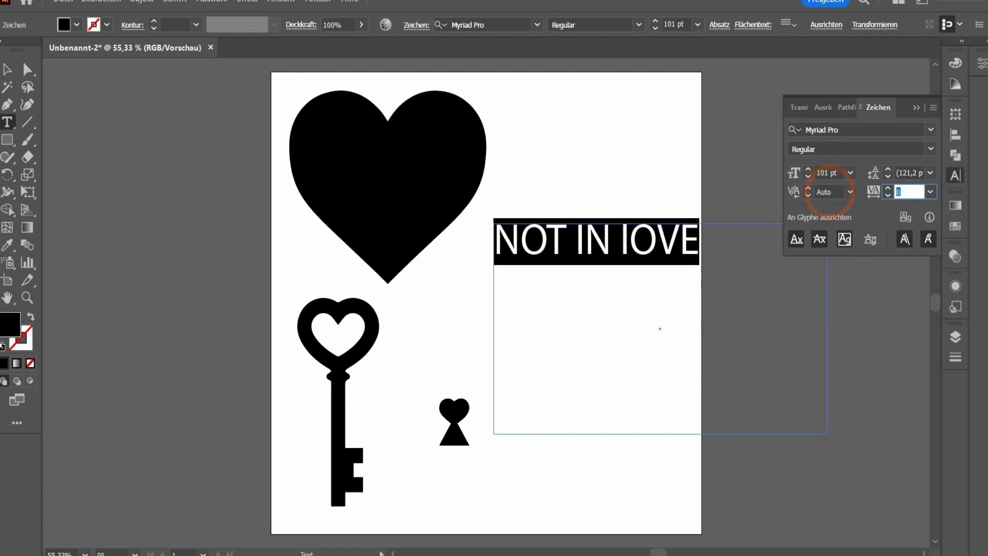
text(100)
key(Return)
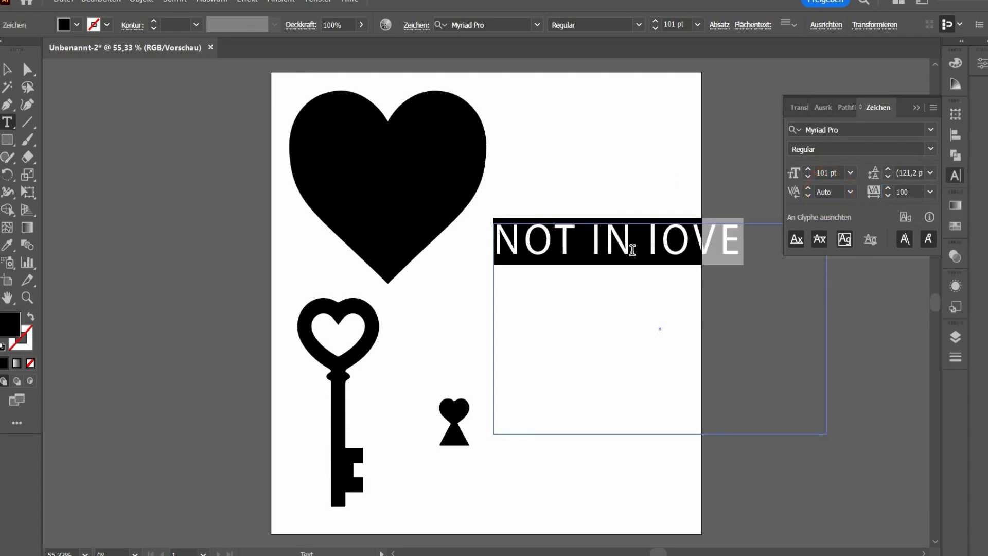
Step: Break the text into the lines "NOT IN" and "LOVE" with a capital L, and center-align the paragraph
click(647, 241)
key(Return)
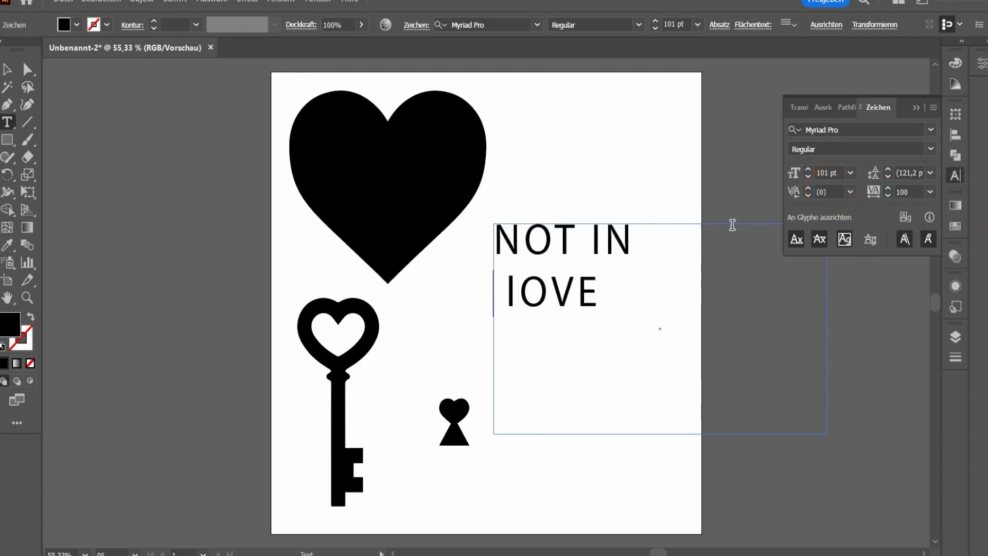
key(ctrl+a)
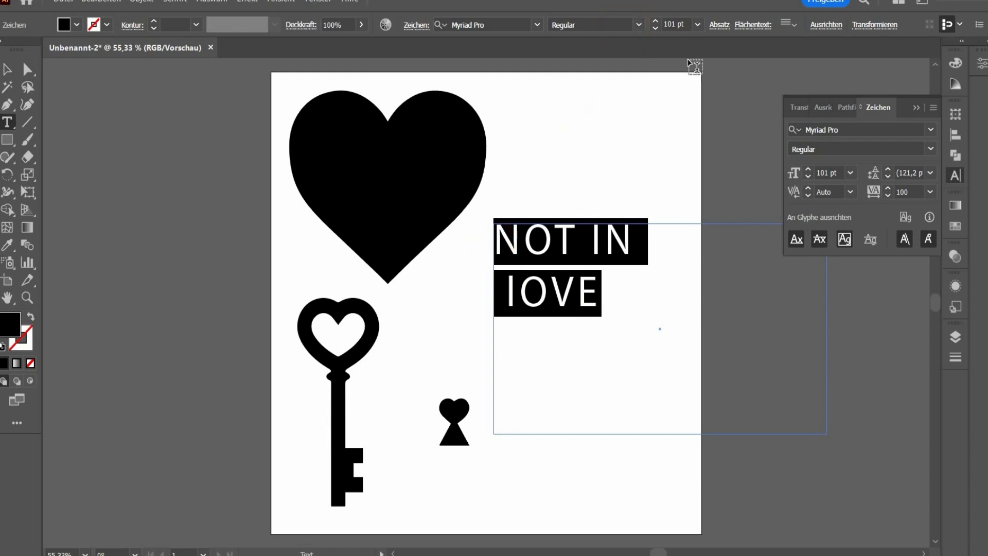
key(ctrl+alt+t)
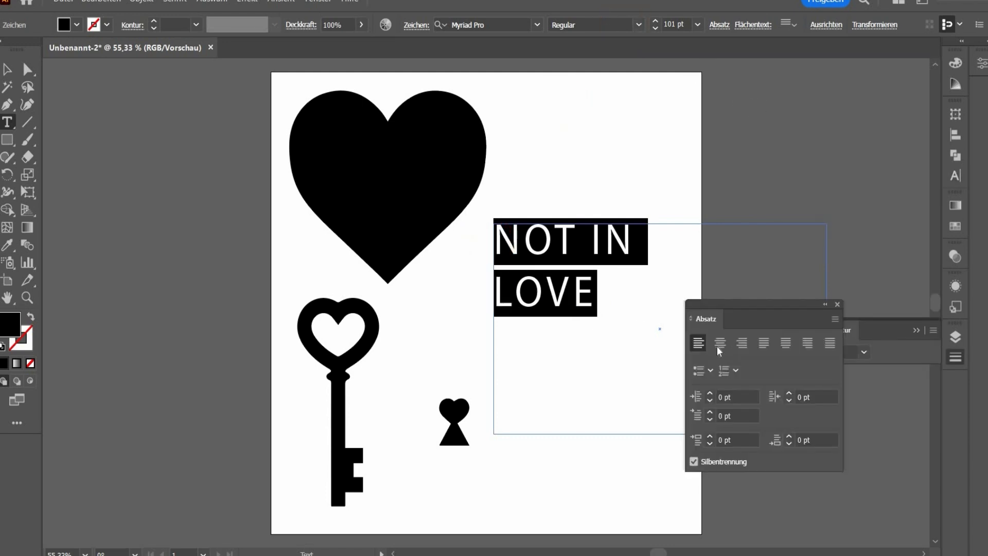
click(720, 342)
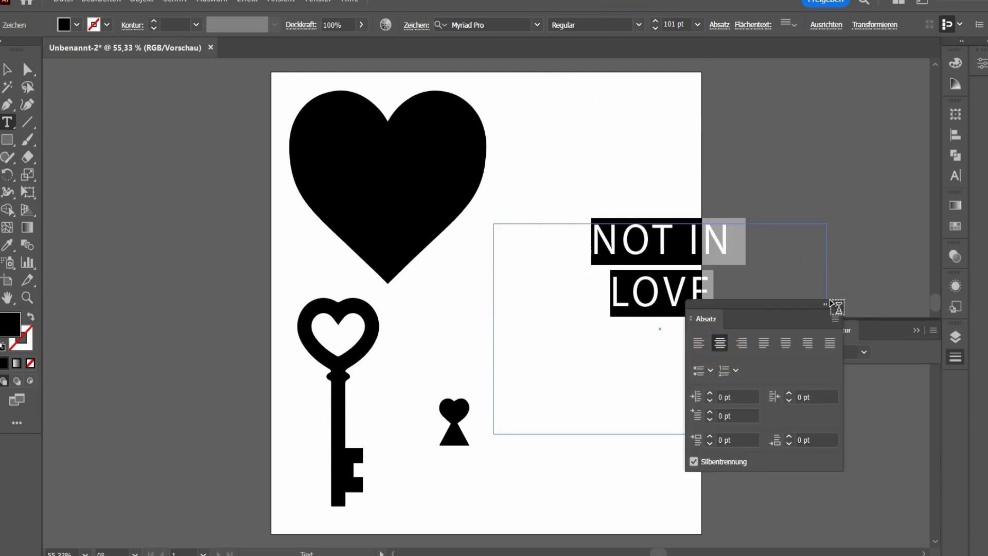
click(835, 305)
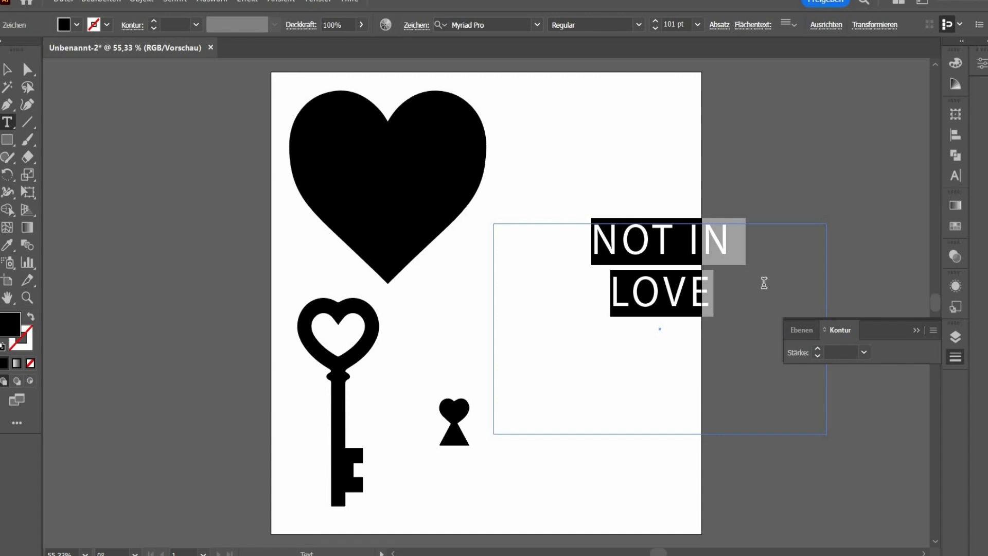
Step: Change the text's font to Amaiz and move the text up and left so both lines fit on the artboard
click(537, 25)
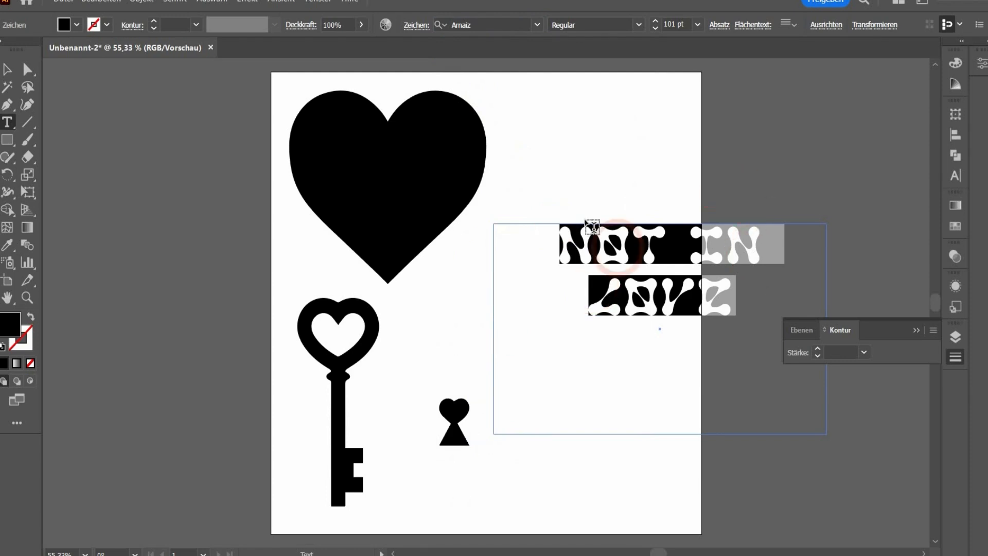
click(18, 71)
drag(638, 247, 536, 214)
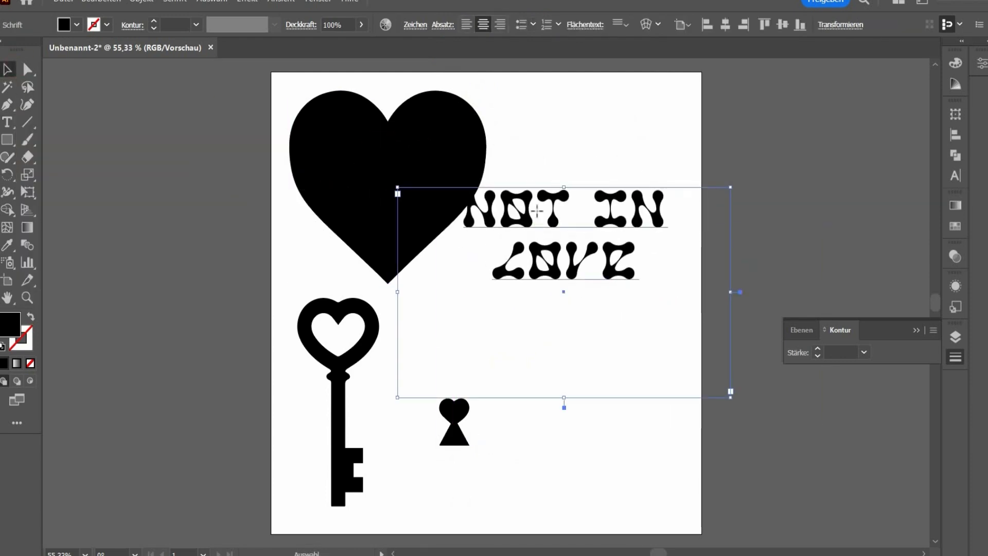
Step: Move the "NOT IN LOVE" text onto the heart, color it white (ffffff) and set its size to 85 pt
double_click(537, 214)
triple_click(537, 212)
drag(634, 267, 291, 147)
double_click(10, 323)
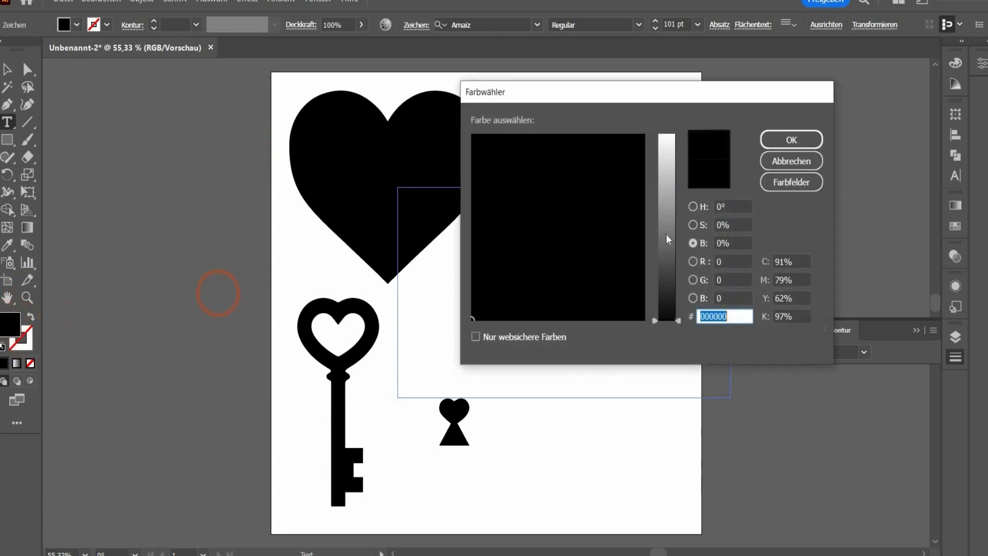
text(ffffff)
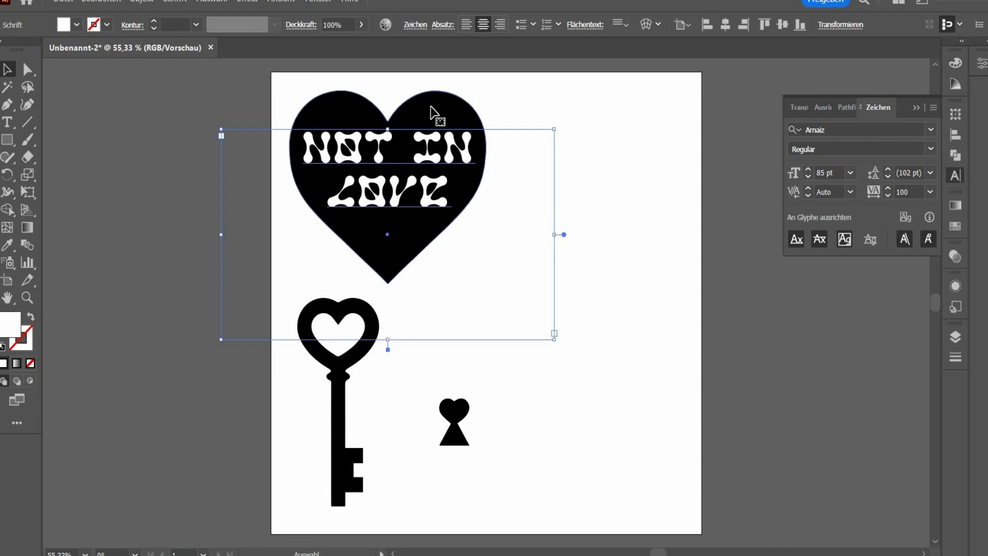
Step: Place a copy of the heart beside the original and bring the heart behind the text to the front
click(433, 109)
click(296, 227)
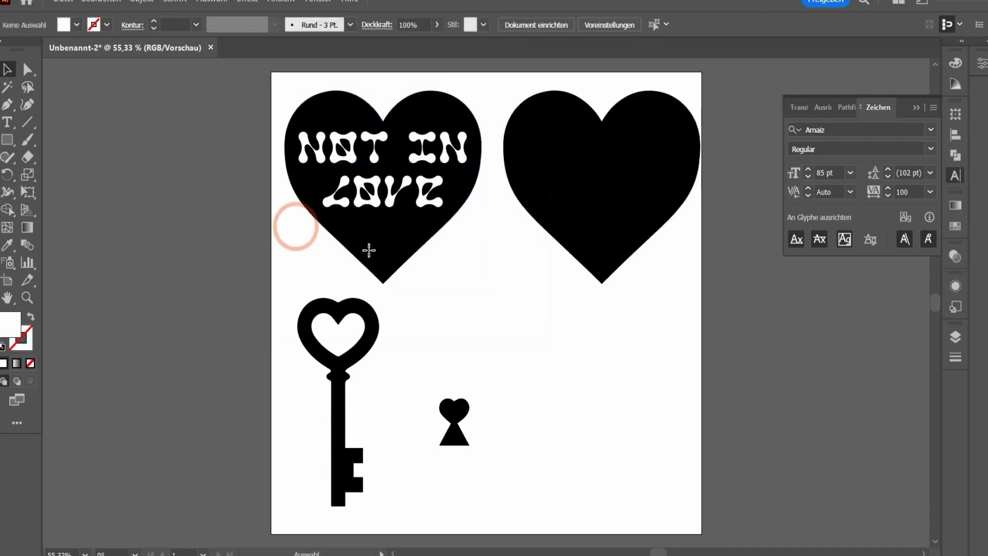
click(369, 251)
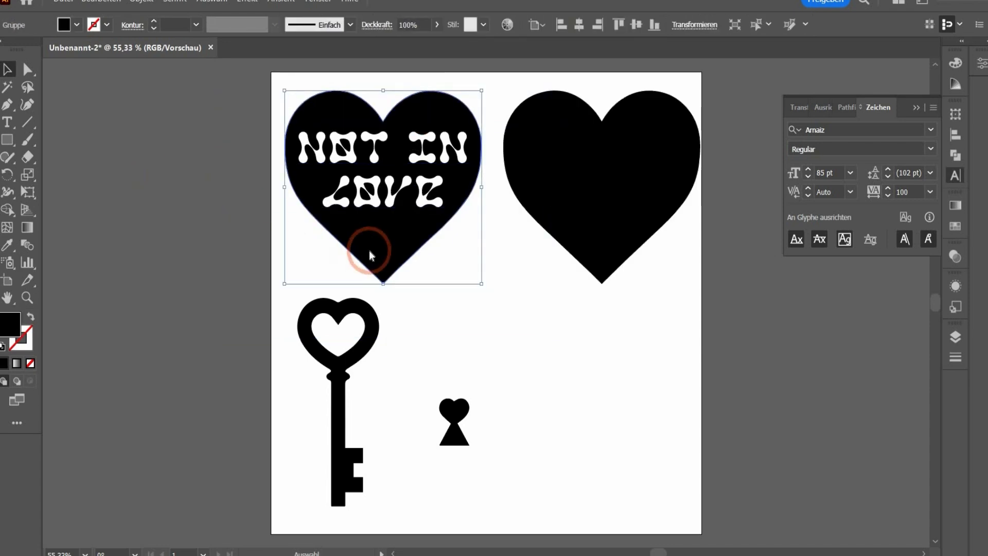
right_click(369, 251)
mouse_move(460, 467)
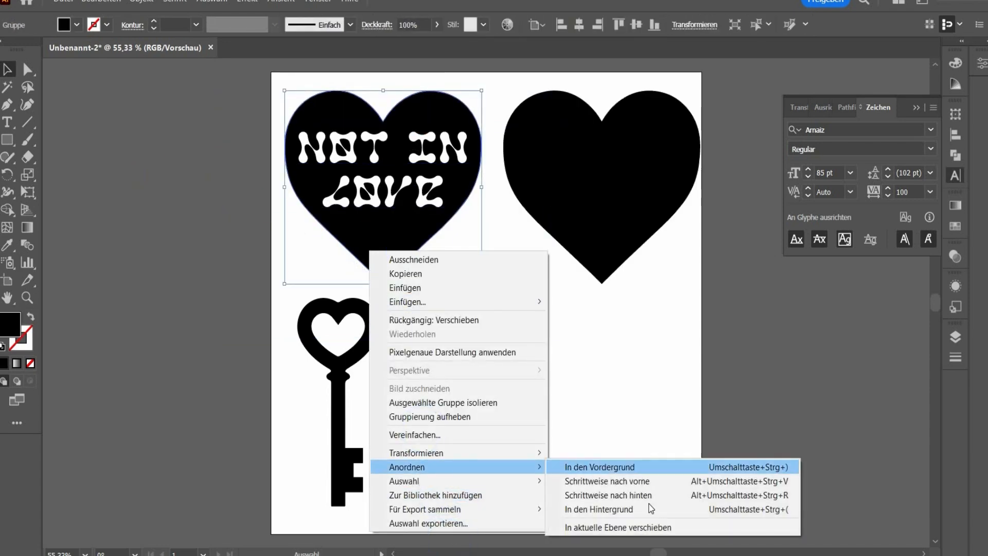
click(662, 468)
Step: Warp the text into the heart in front with an envelope made with the top object, and move it left off the artboard
click(246, 127)
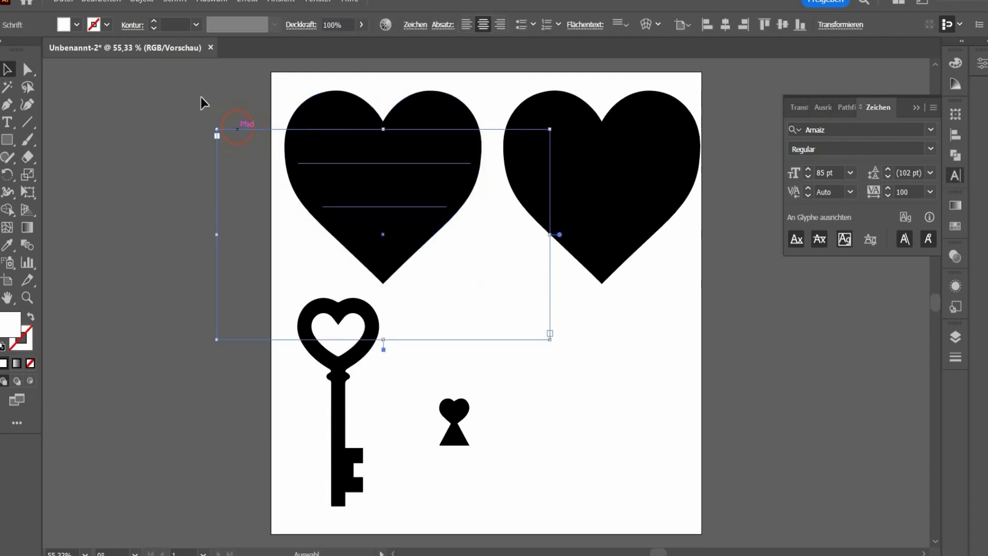
drag(201, 95, 386, 227)
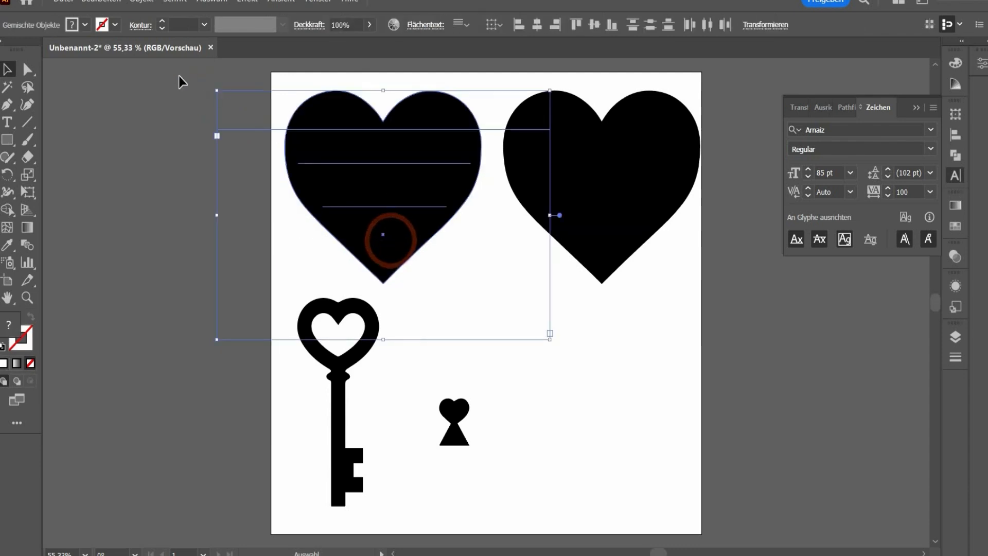
click(143, 5)
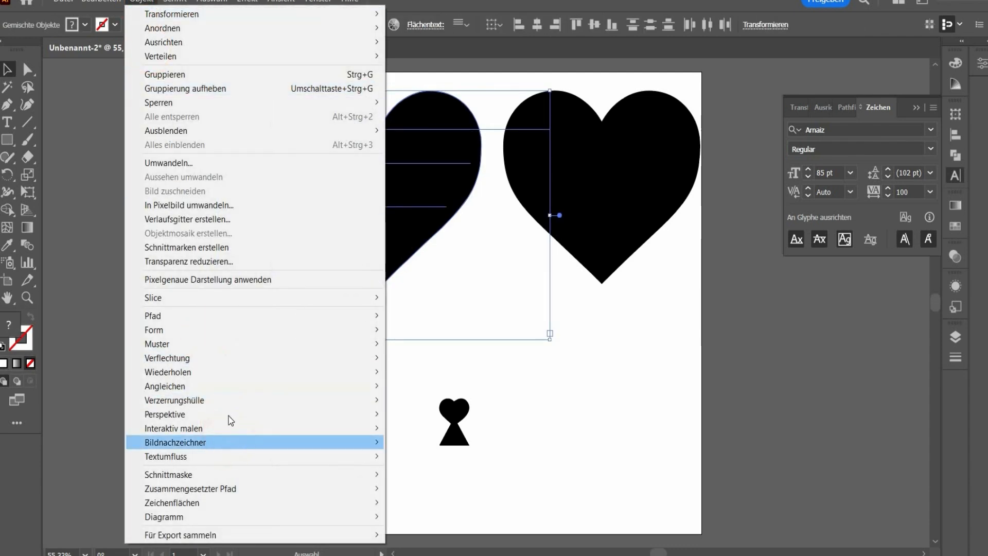
mouse_move(317, 407)
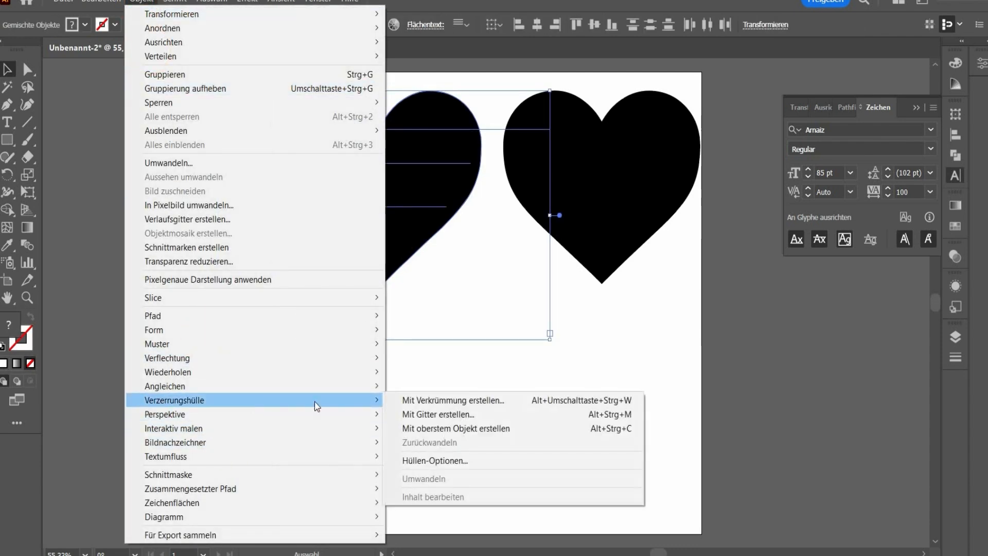
click(461, 429)
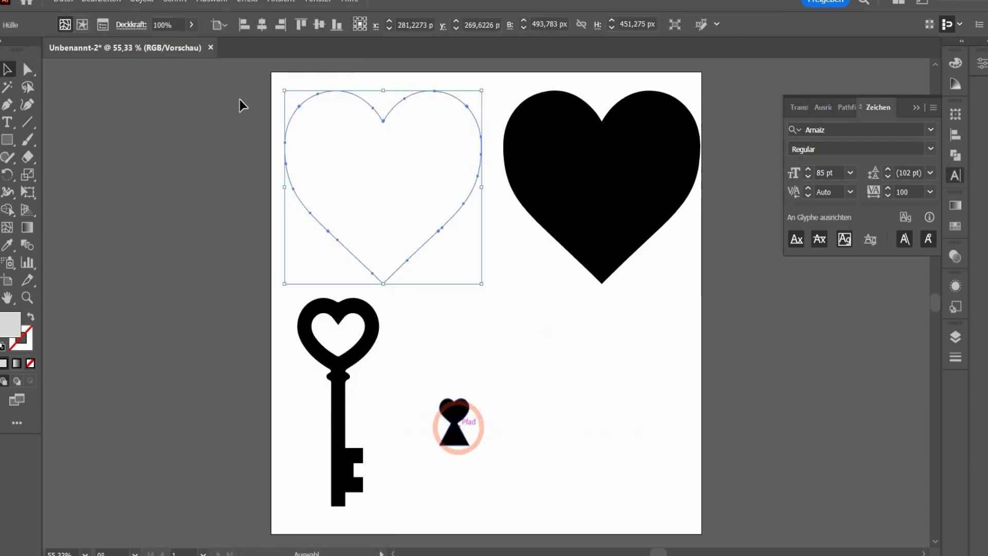
drag(366, 178, 146, 184)
click(191, 453)
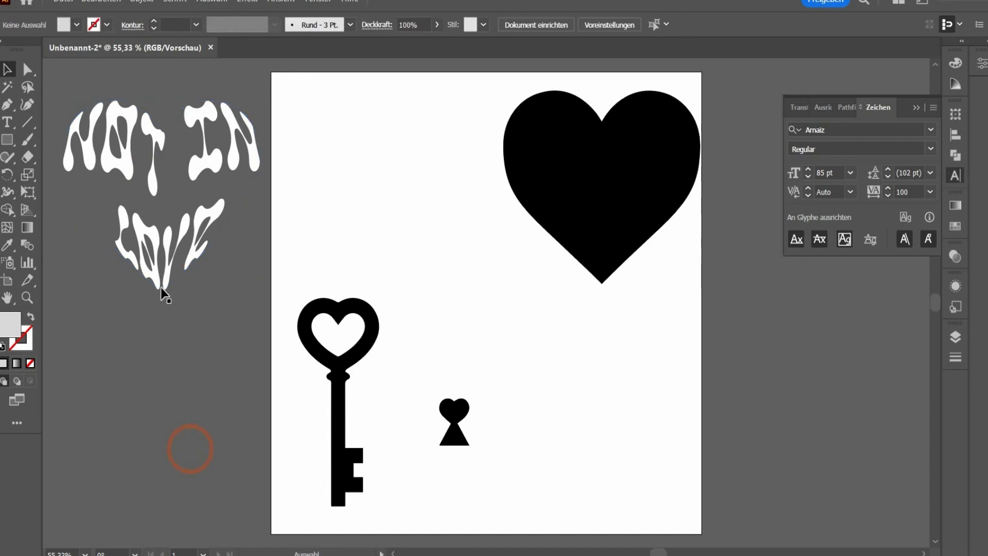
Step: Give the warped text, key, keyhole and heart no fill and a black 1 pt stroke, keeping all shapes on the artboard
click(139, 157)
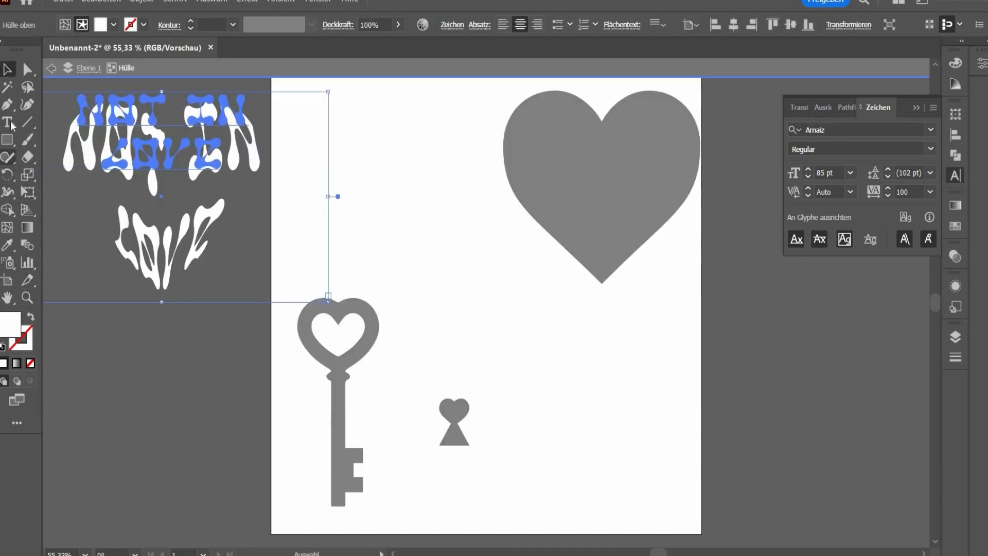
click(9, 123)
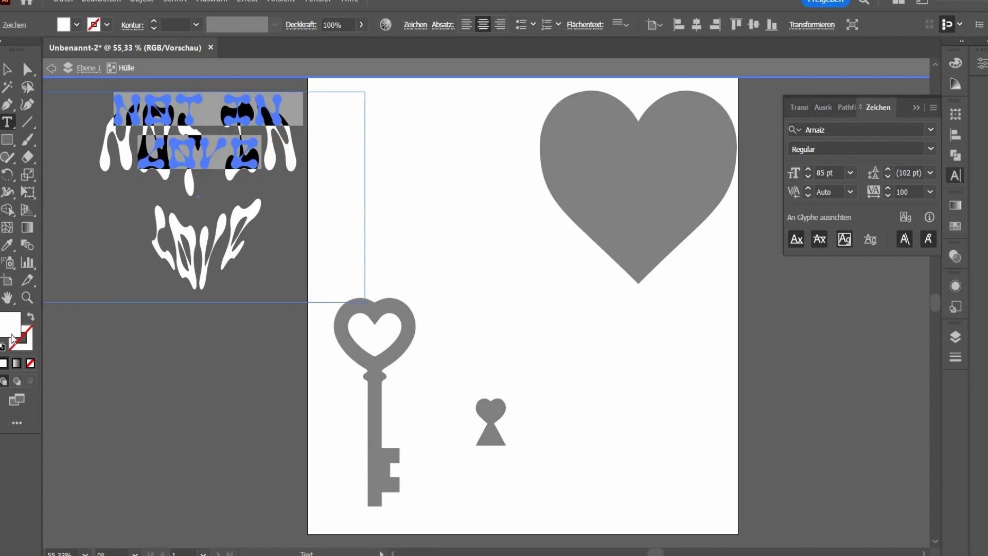
click(30, 363)
click(18, 346)
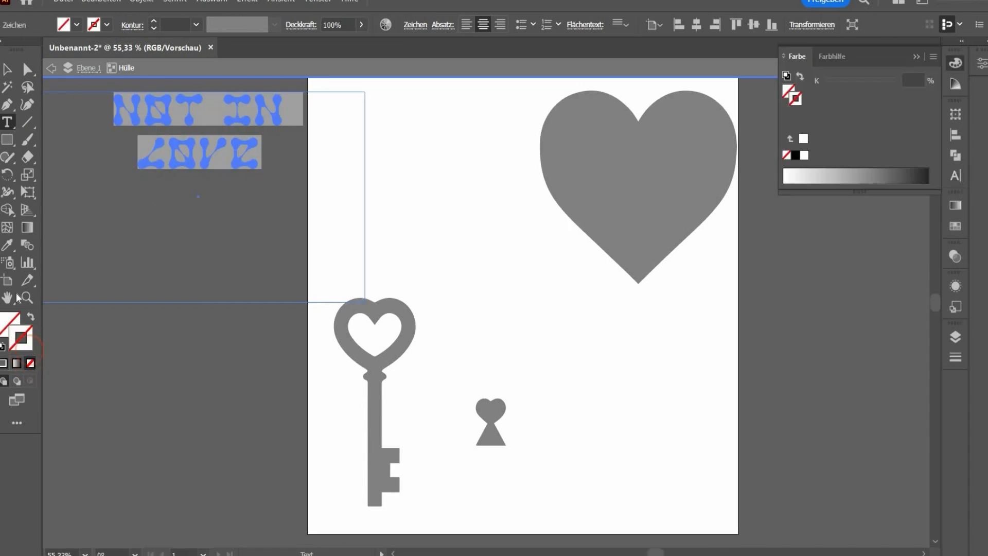
double_click(17, 346)
click(815, 139)
key(Escape)
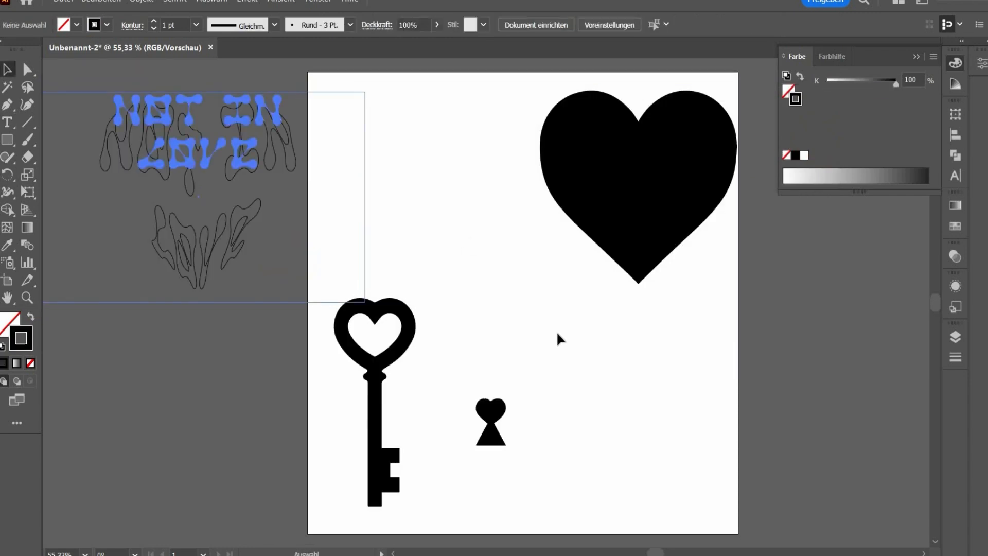
click(498, 411)
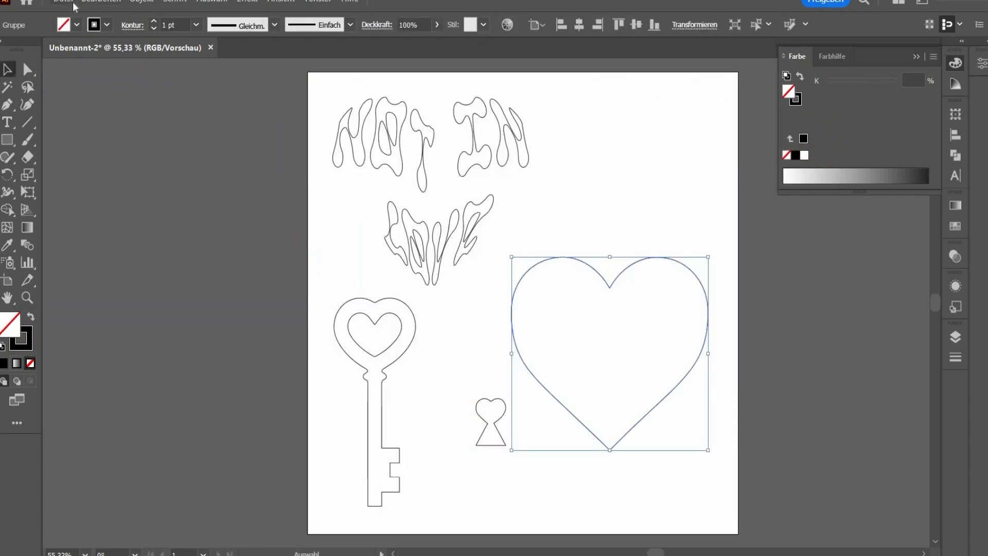
Step: Save the document to the Desktop as "aaa" in Adobe Illustrator format, using version Illustrator 8
click(64, 2)
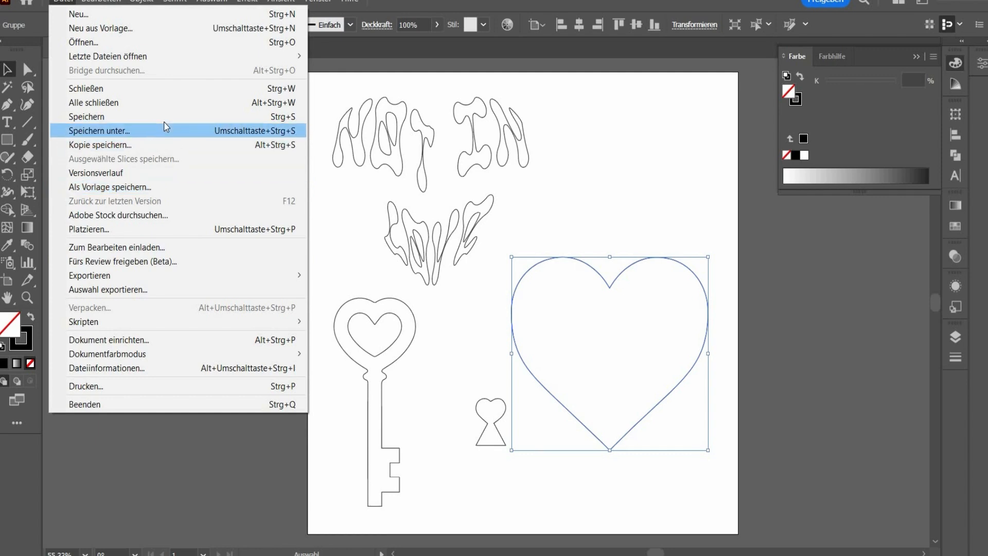
click(160, 134)
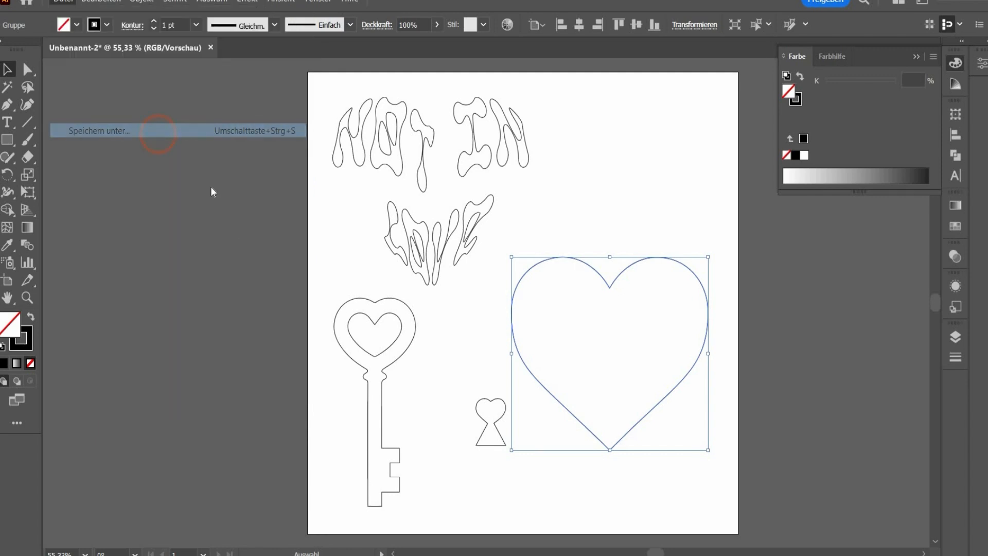
click(44, 101)
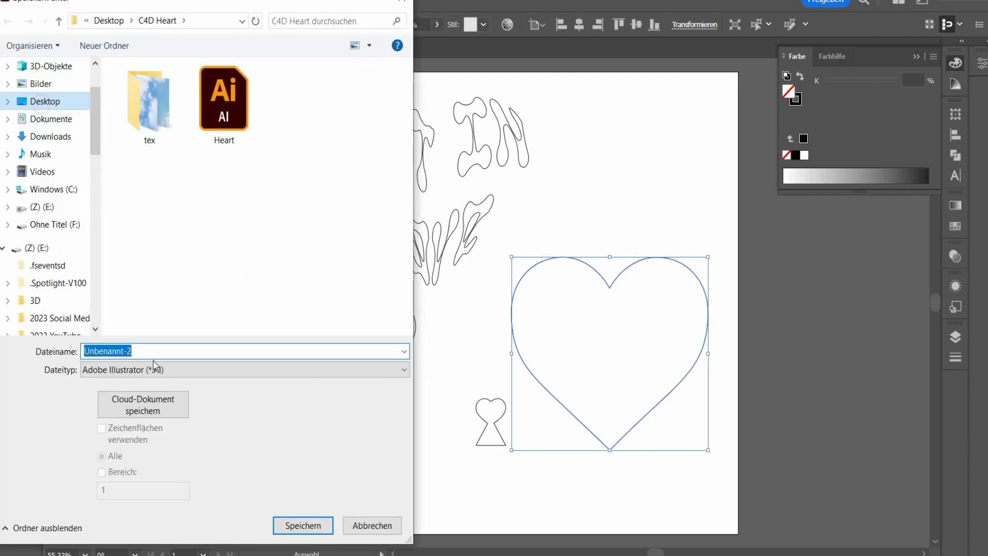
click(152, 355)
double_click(152, 354)
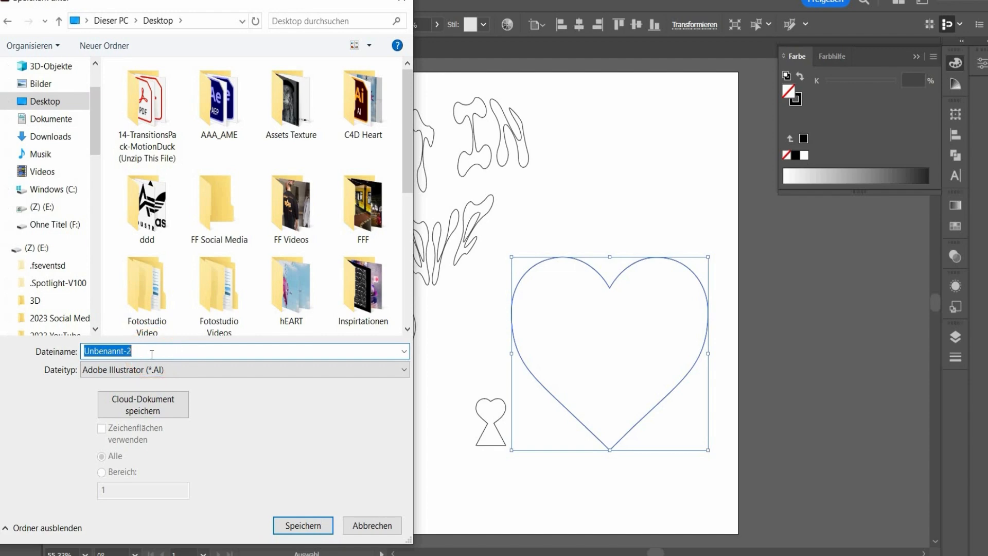
text(aaa)
click(246, 490)
click(303, 524)
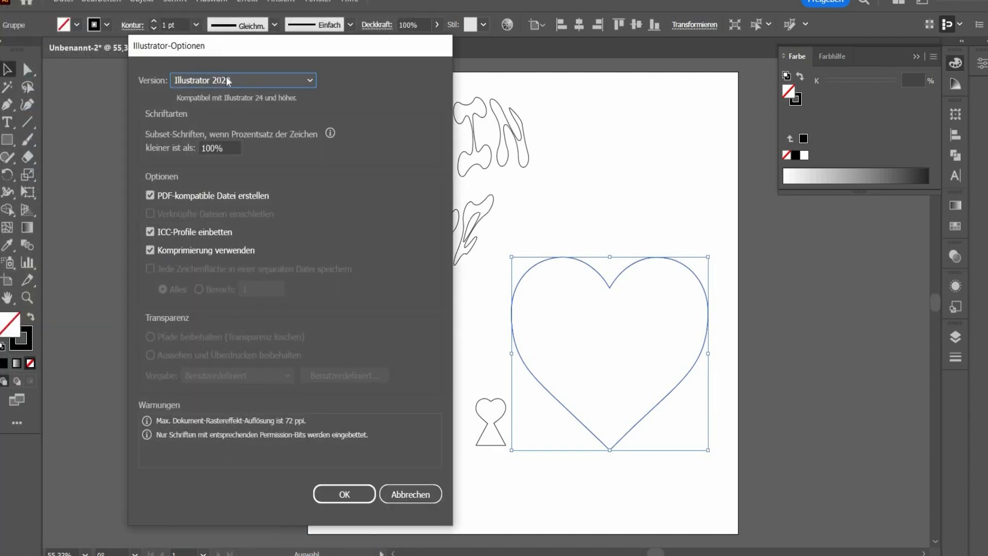
click(228, 81)
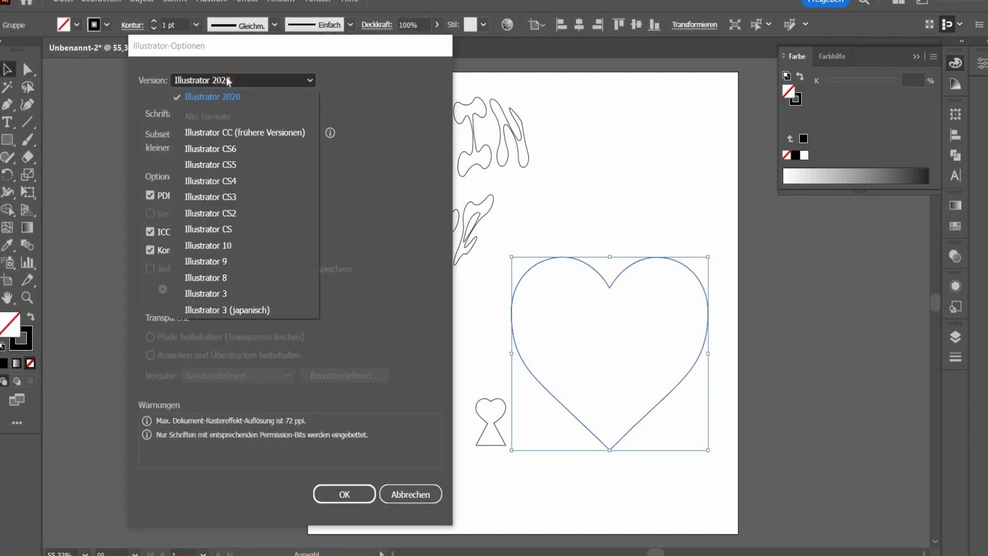
click(244, 278)
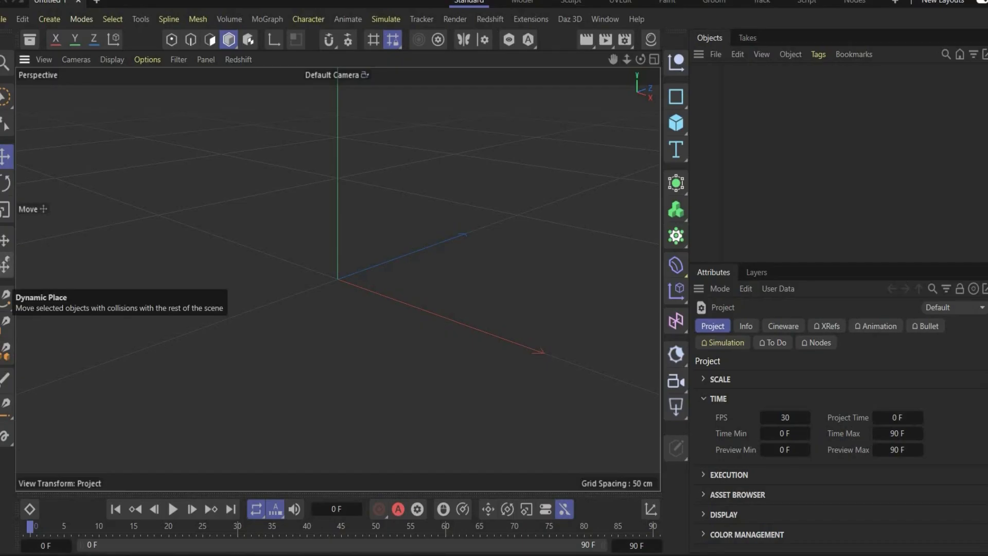
Step: Switch to Cinema 4D and import the saved Illustrator file of the heart, text, key and keyhole as splines
drag(6, 265, 366, 218)
click(466, 359)
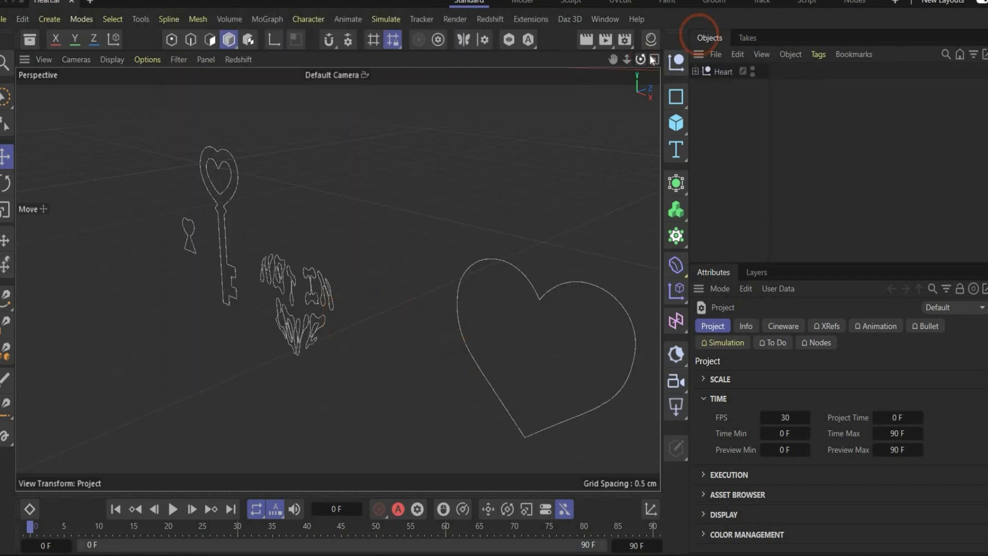
drag(640, 59, 542, 161)
scroll(539, 172, down, 4)
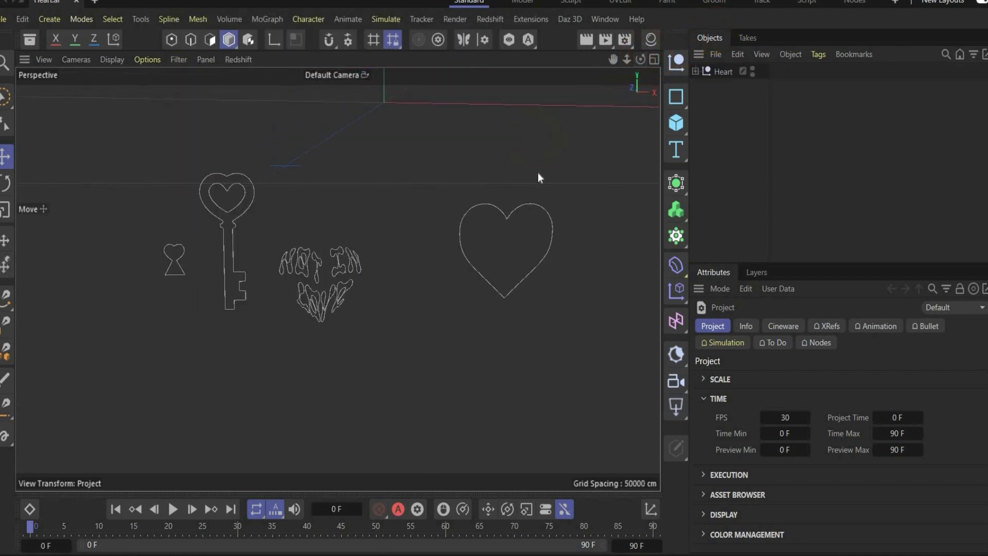
scroll(539, 172, up, 1)
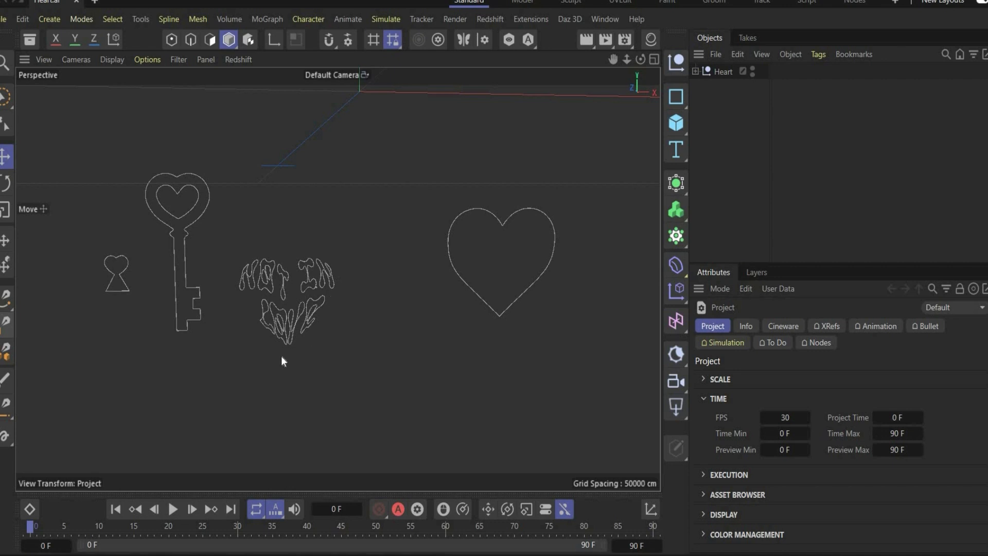
Step: Merge all the text's letter splines, Path 2 through Path 14, into one object using Connect Objects + Delete
click(695, 71)
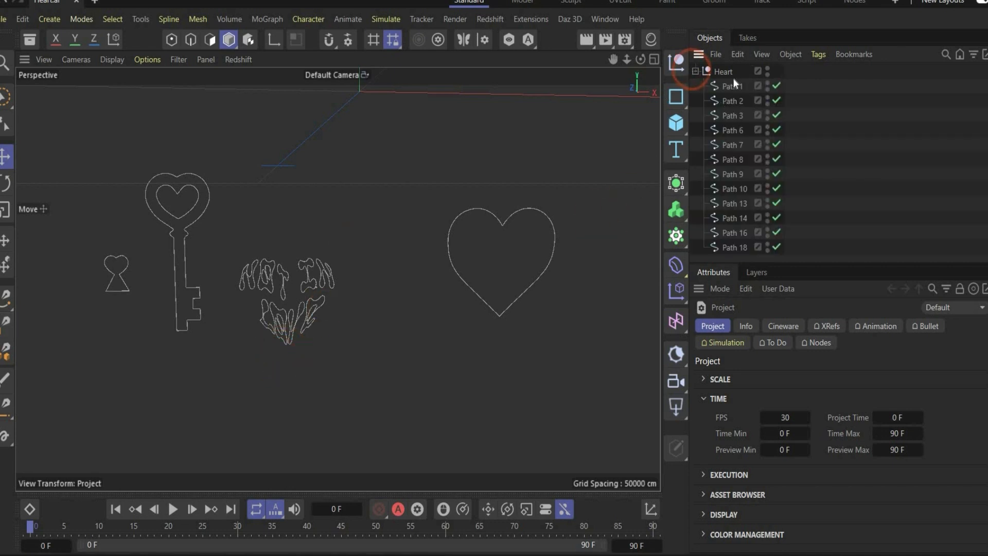
click(732, 86)
click(727, 102)
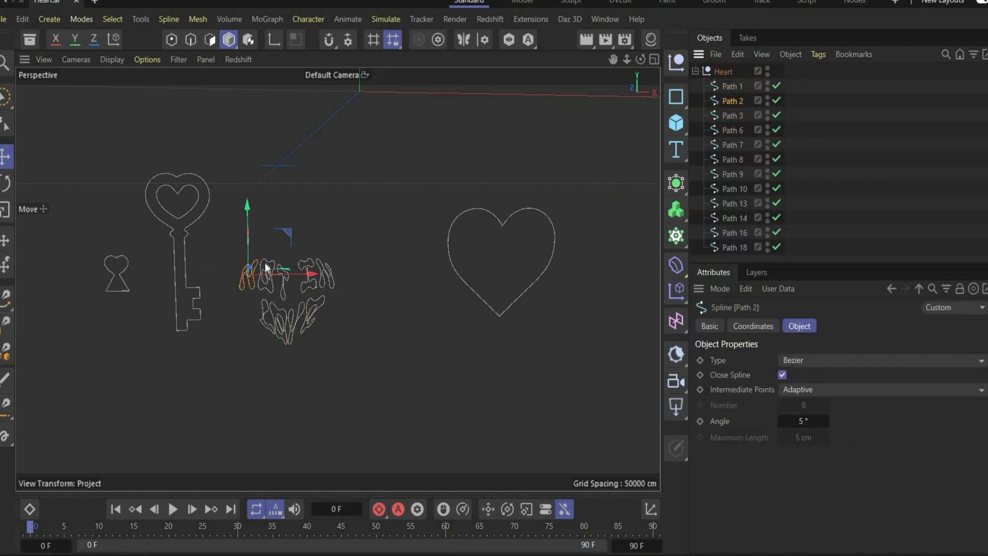
click(729, 221)
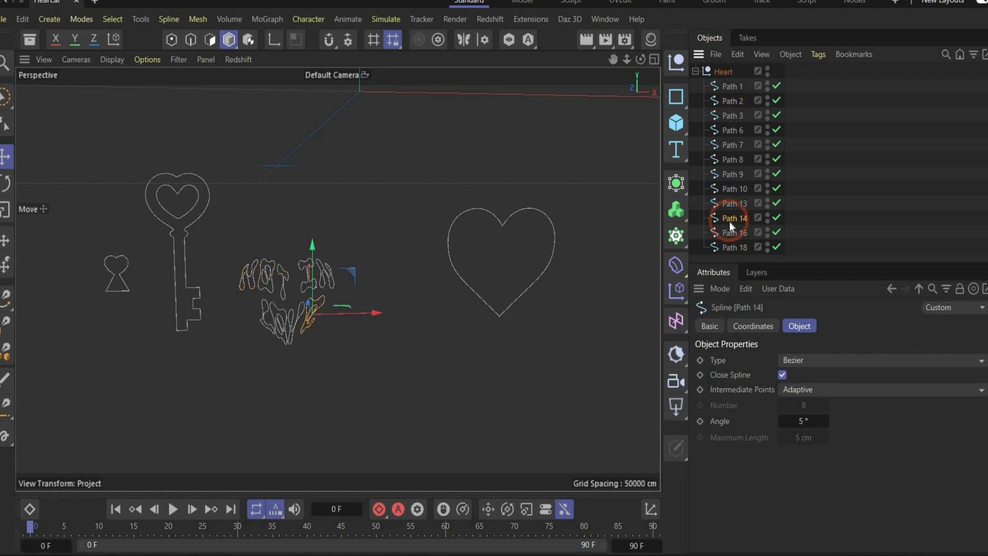
shift+click(733, 100)
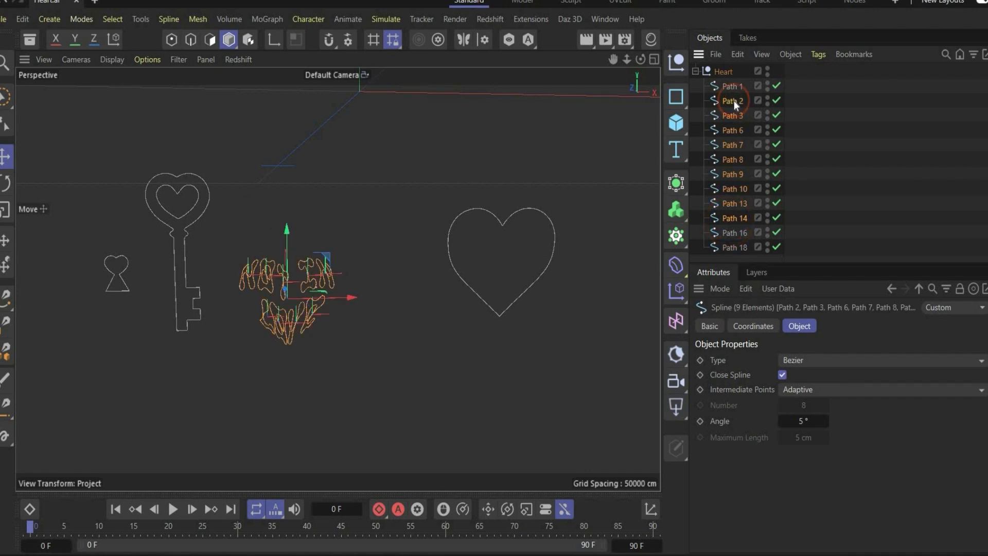
right_click(717, 159)
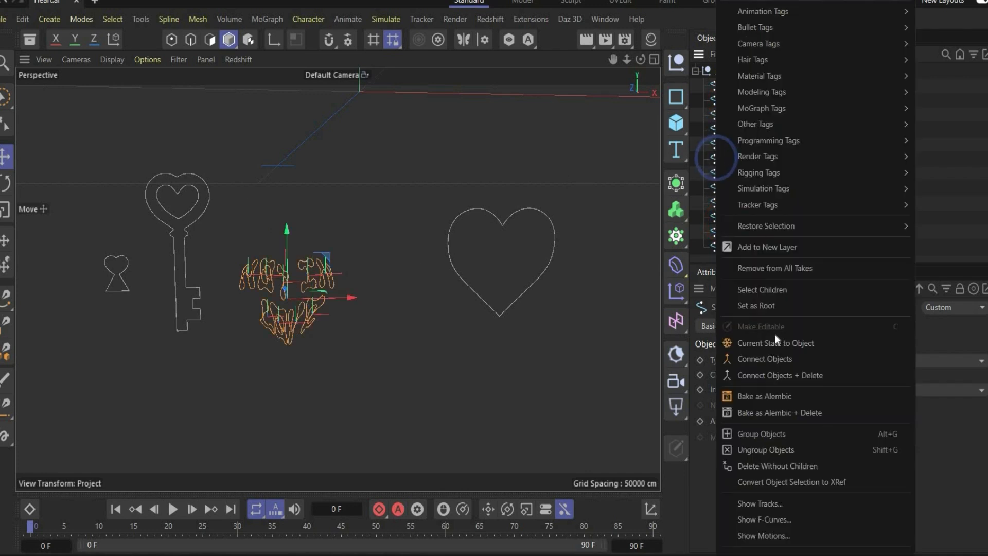
click(784, 375)
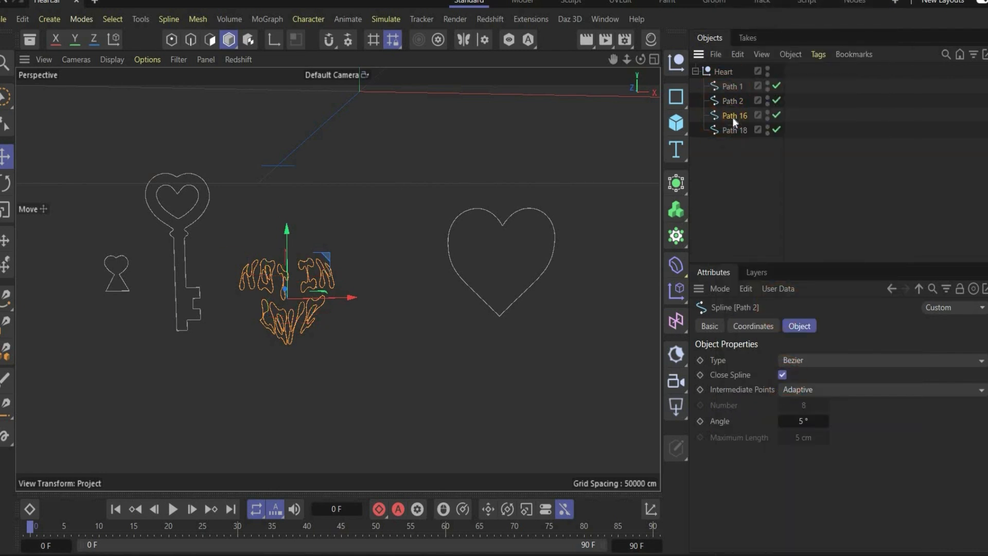
Step: Rename the four splines Heart, Text, Key and Keyhole, and move the Heart spline out of its parent null
click(733, 117)
click(737, 128)
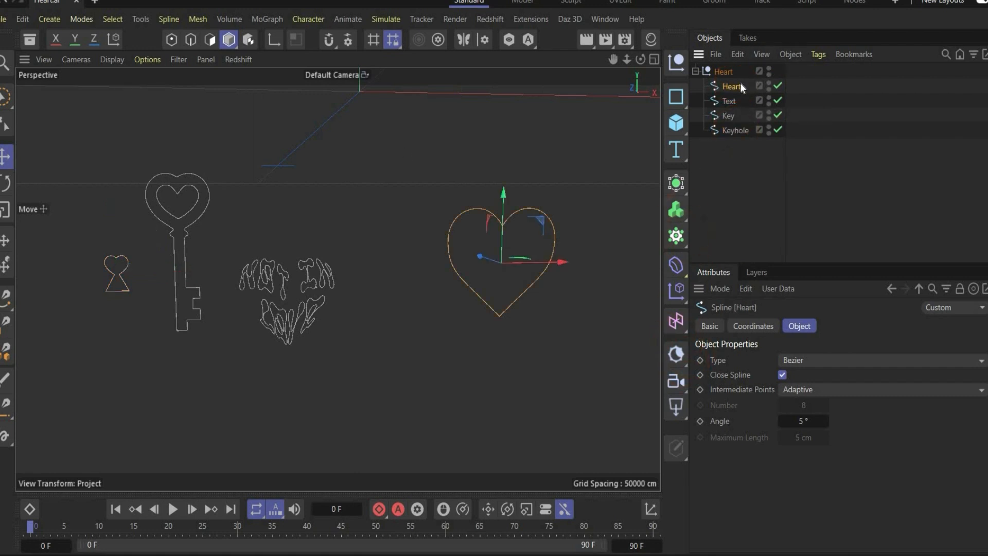
drag(737, 71, 737, 72)
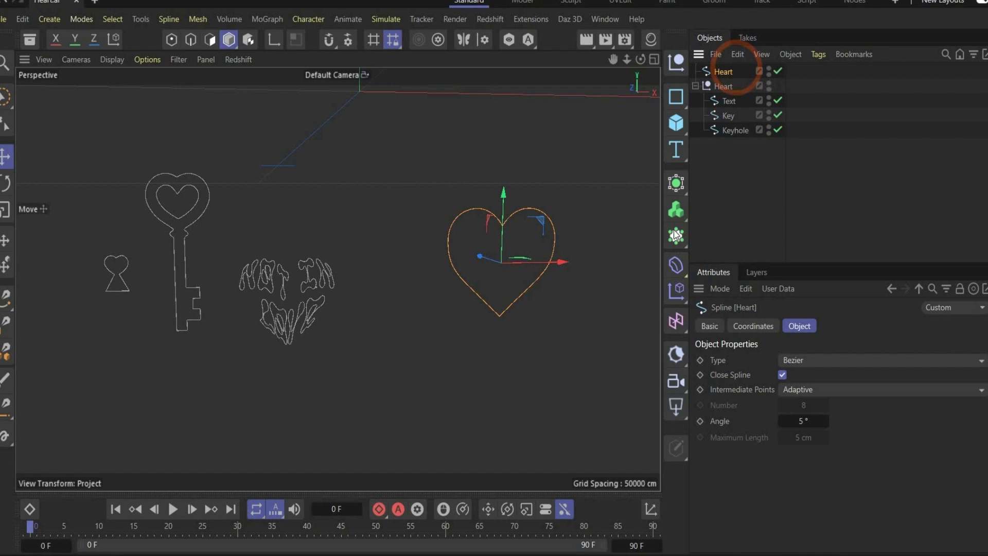
Step: Extrude the Heart spline with an offset of 1.5 cm and a subdivision of 25
click(684, 185)
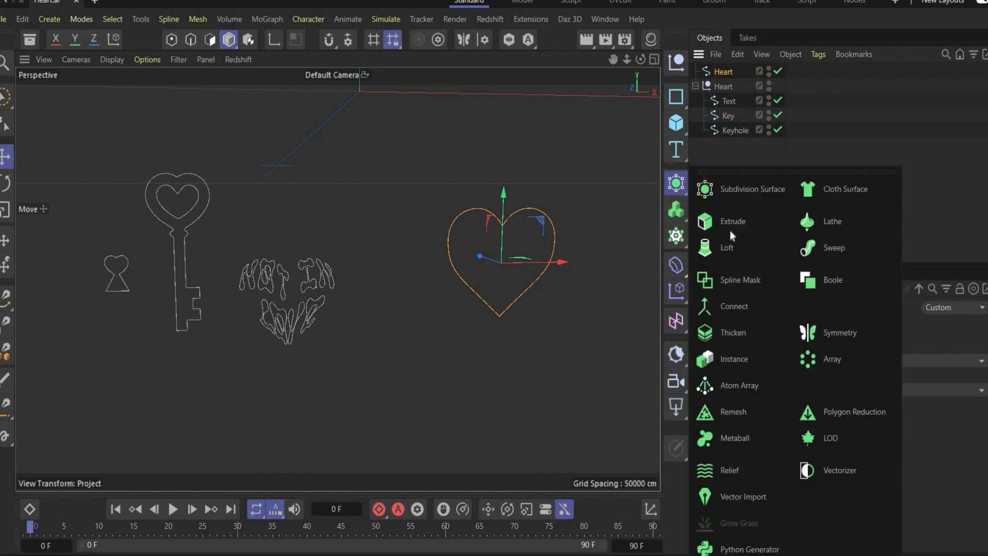
drag(719, 86, 724, 71)
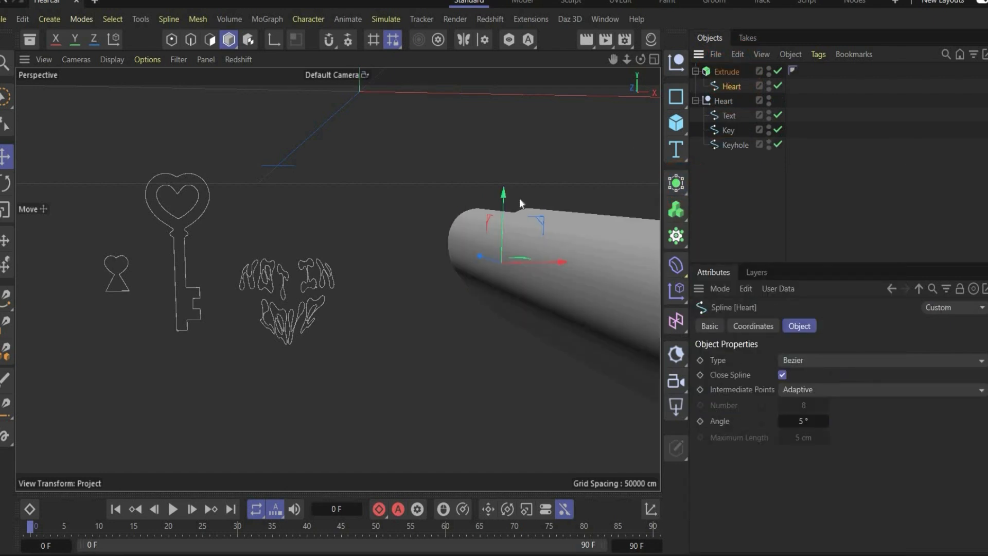
drag(613, 59, 435, 46)
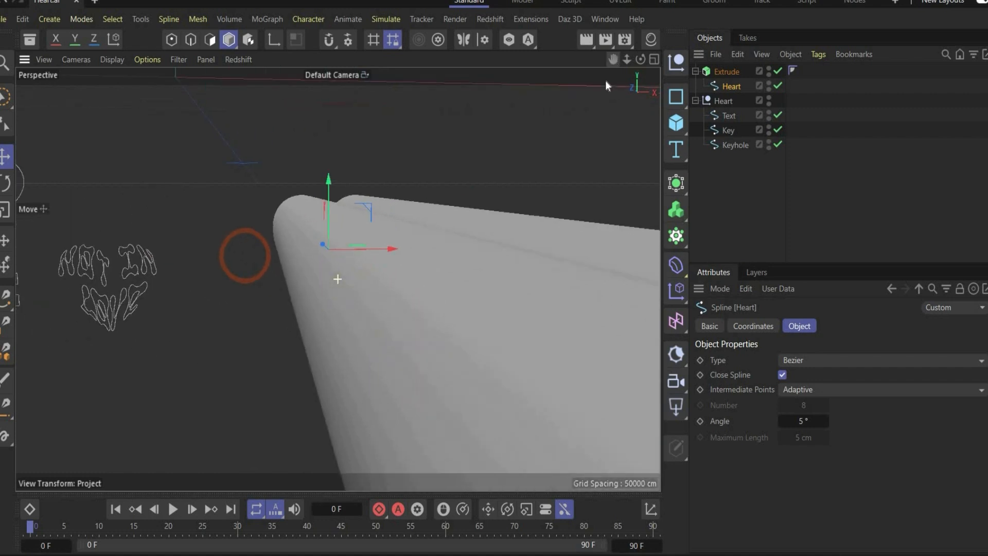
click(737, 76)
key(o)
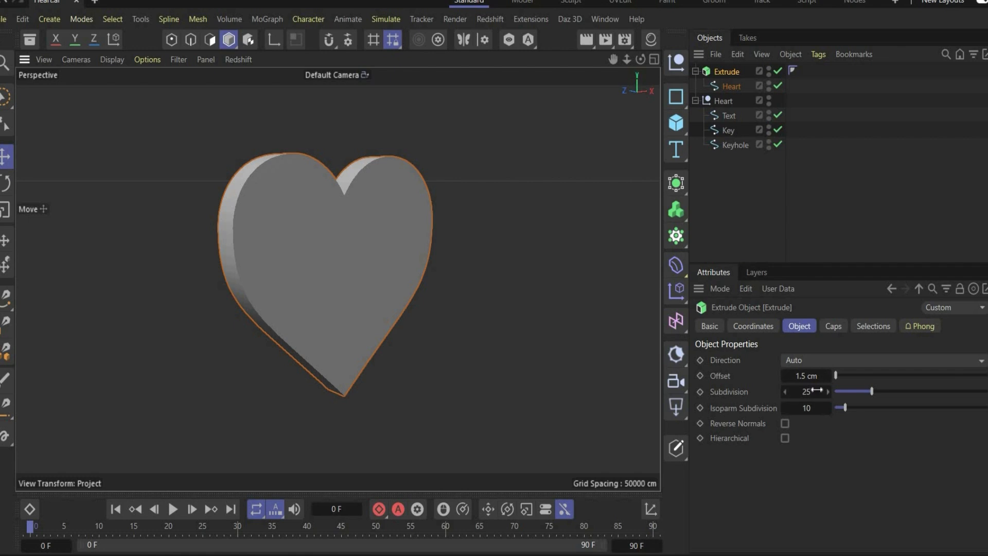
Step: Give the heart extrude a round bevel of 0.75 cm with subdivision 10, and rename the extrude Heart
click(834, 326)
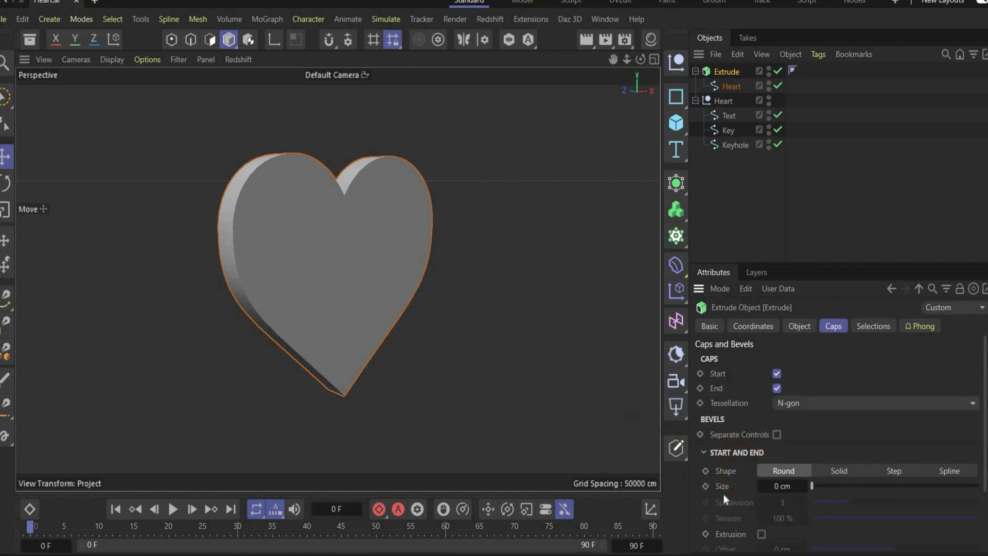
scroll(791, 389, down, 3)
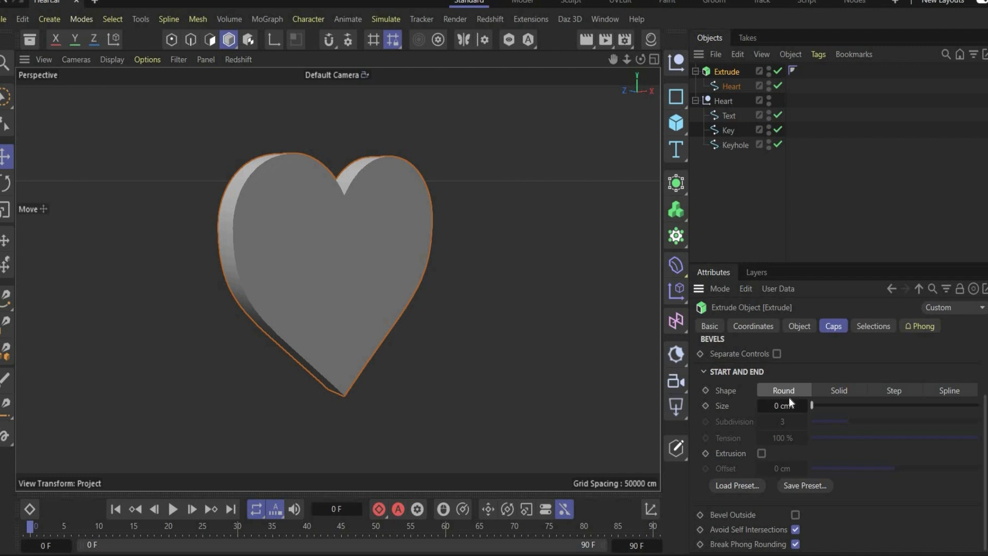
click(780, 406)
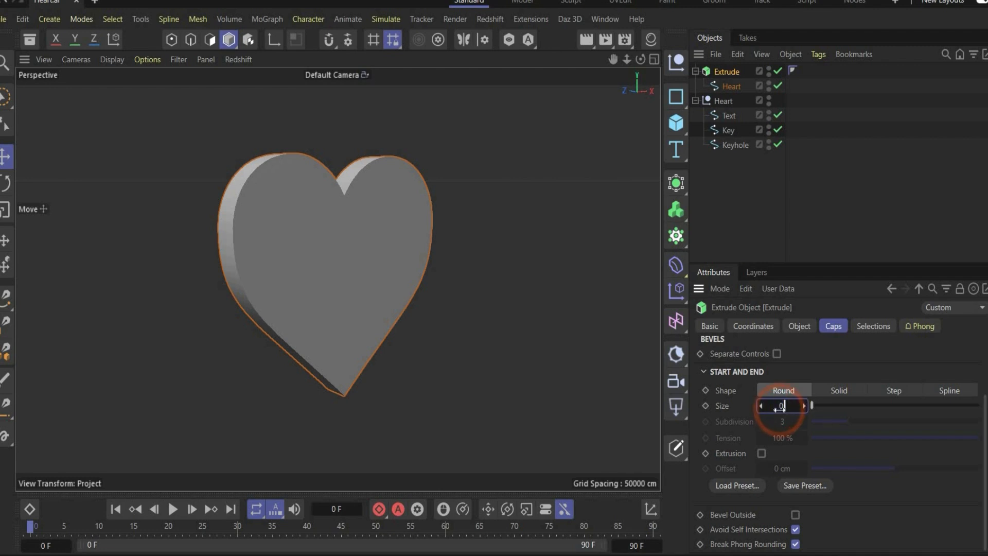
text(0.75)
key(Return)
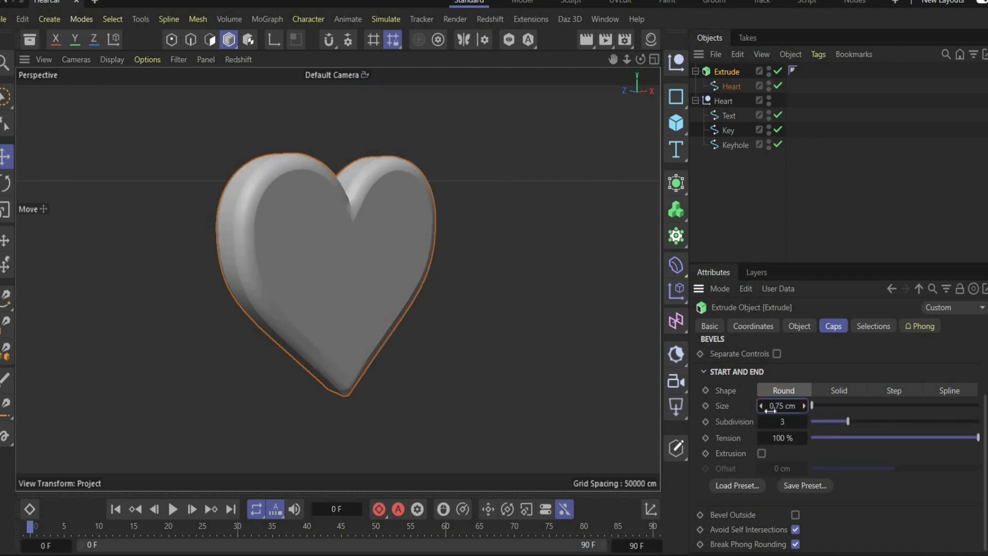
click(780, 421)
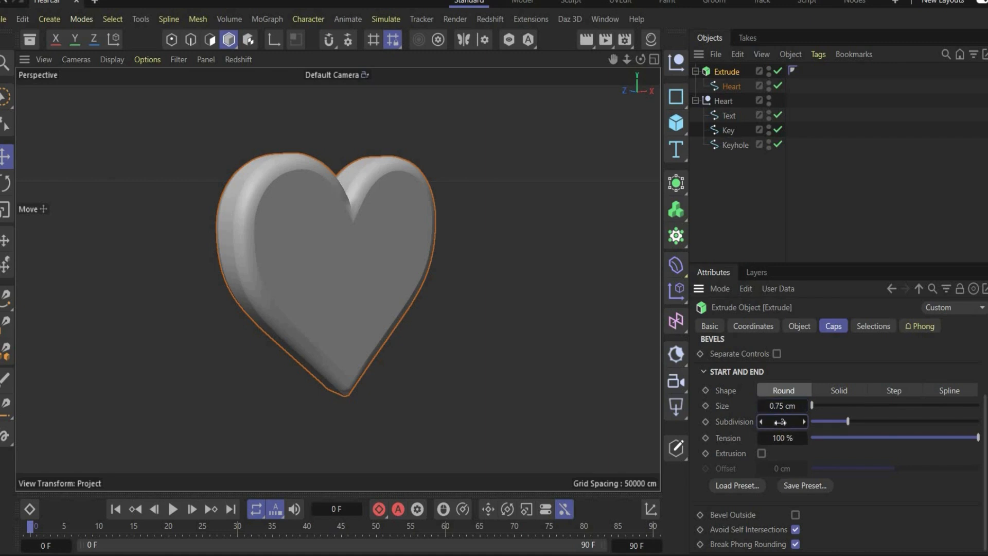
text(10)
key(Return)
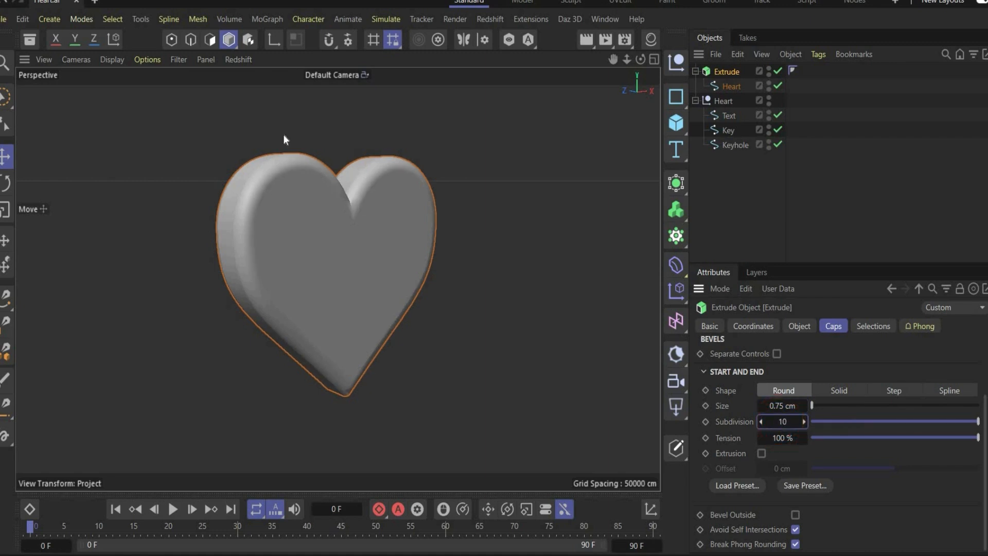
scroll(339, 252, down, 5)
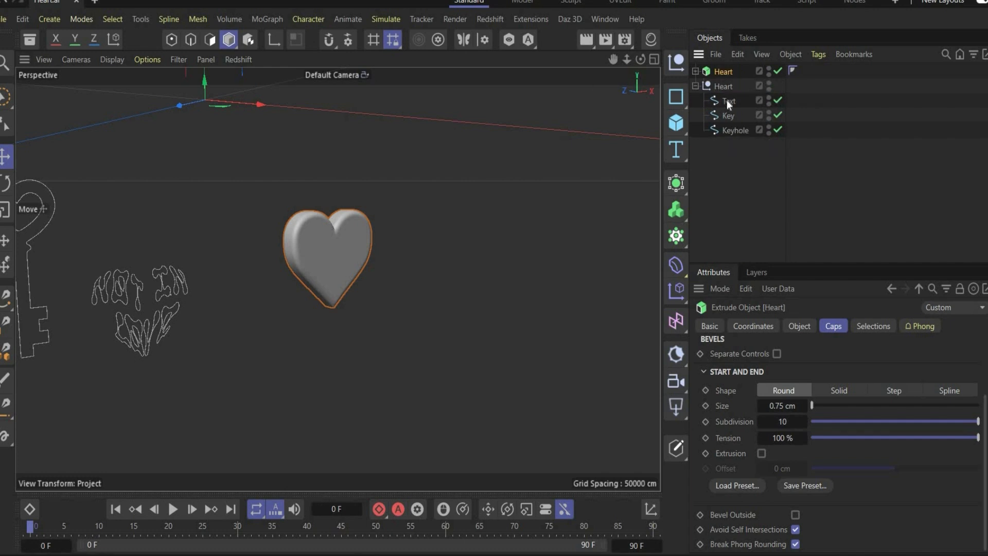
Step: Move the Text spline out of its parent null and extrude it with an offset of 0.6 cm
drag(728, 103, 727, 67)
click(677, 184)
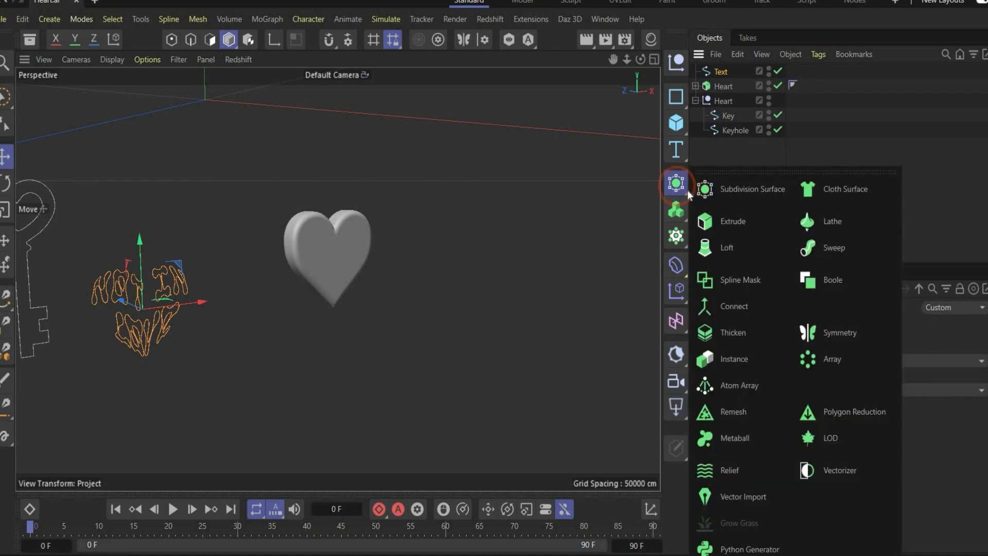
click(728, 94)
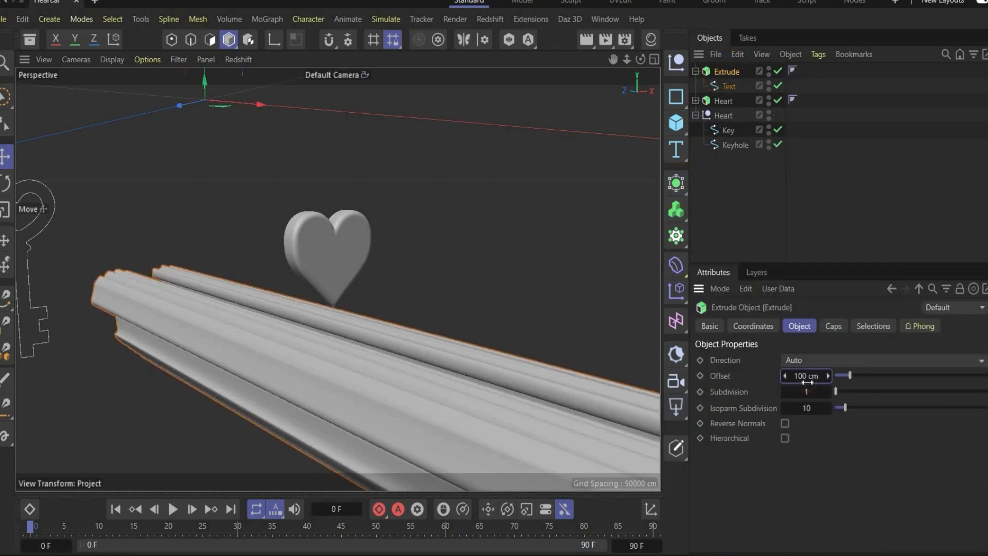
click(807, 380)
text(0,6)
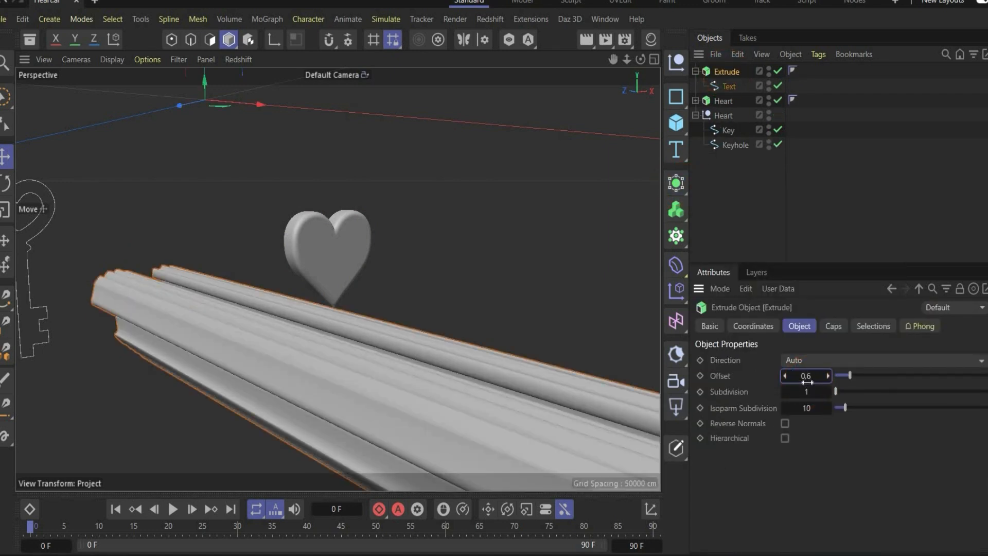
key(Return)
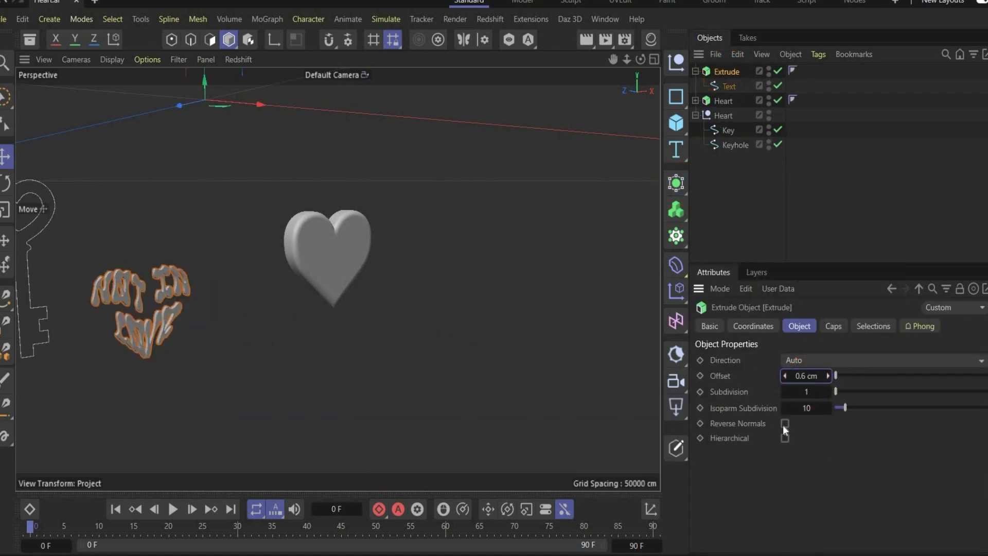
Step: Give the text extrude's caps a round bevel of 21 cm with subdivision 3
click(835, 327)
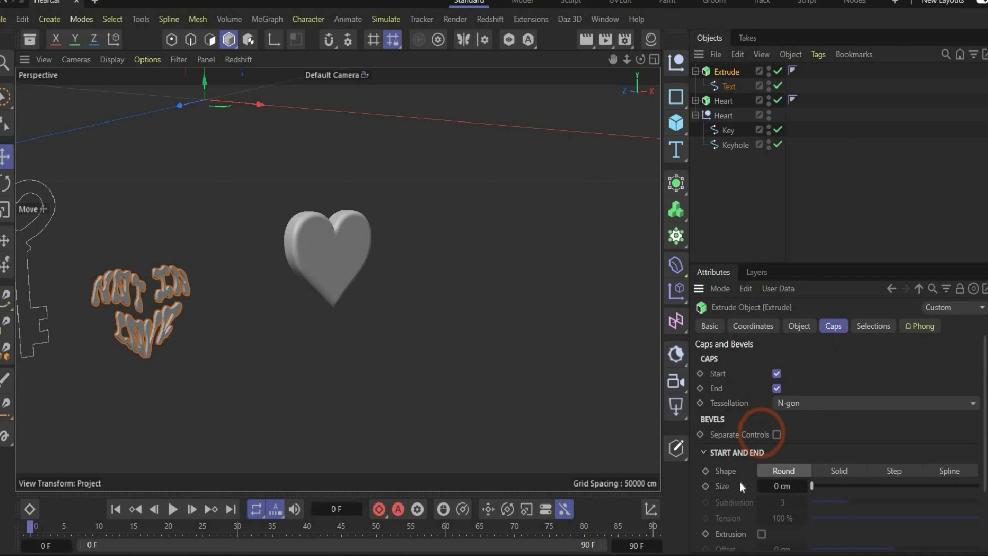
click(783, 405)
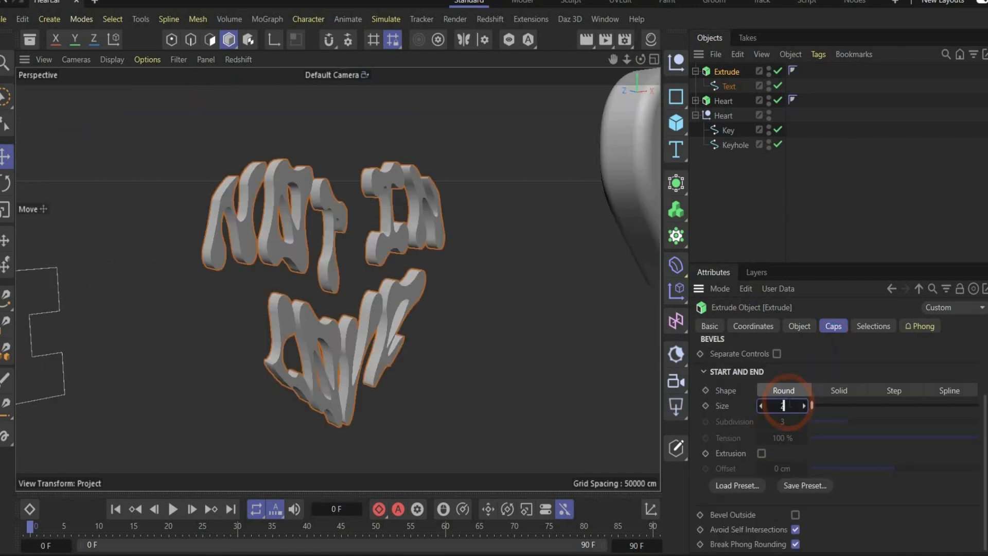
text(21)
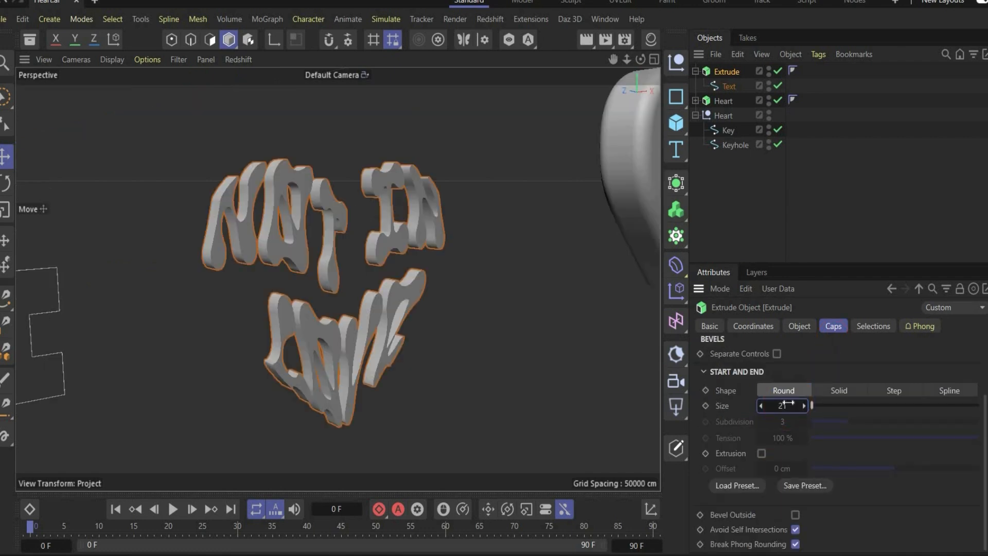
key(Return)
click(783, 421)
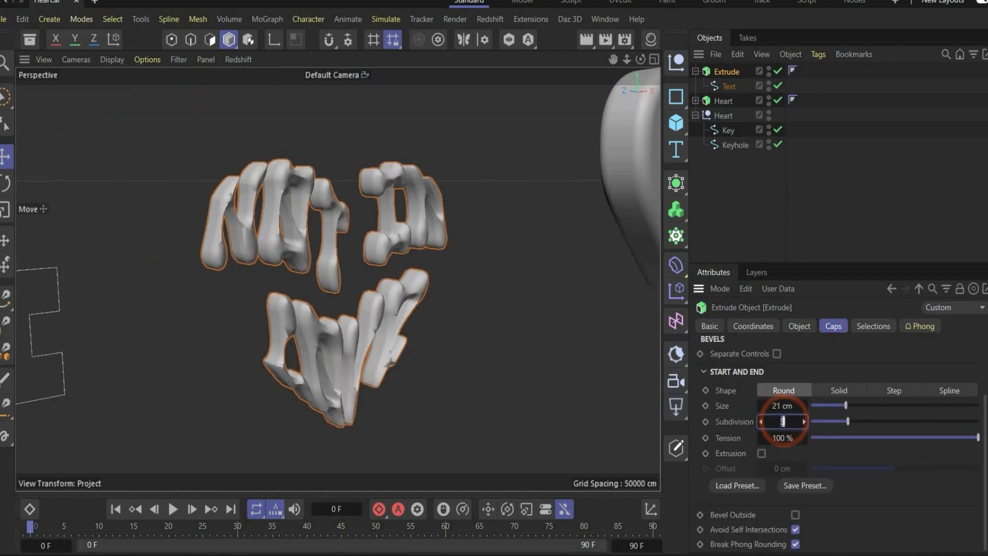
text(3)
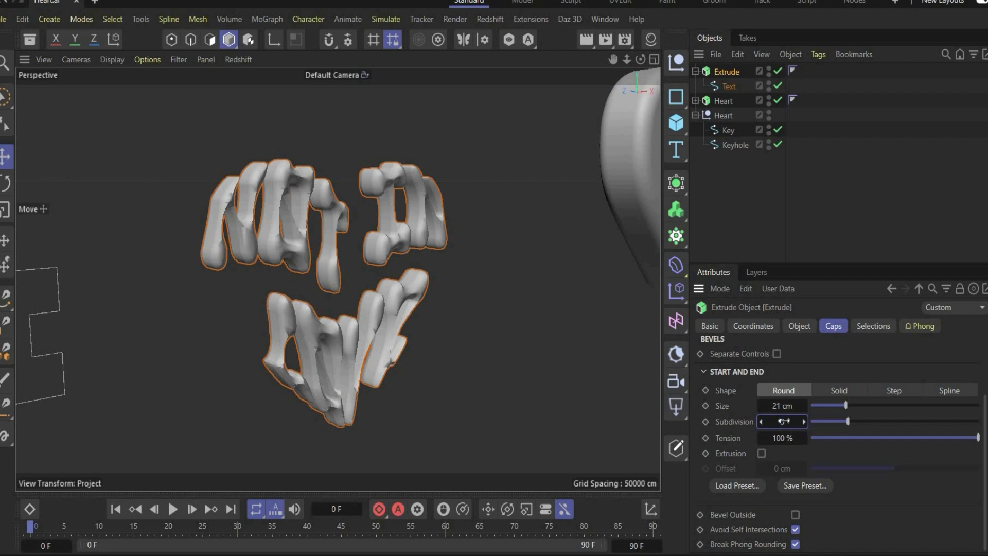
key(Return)
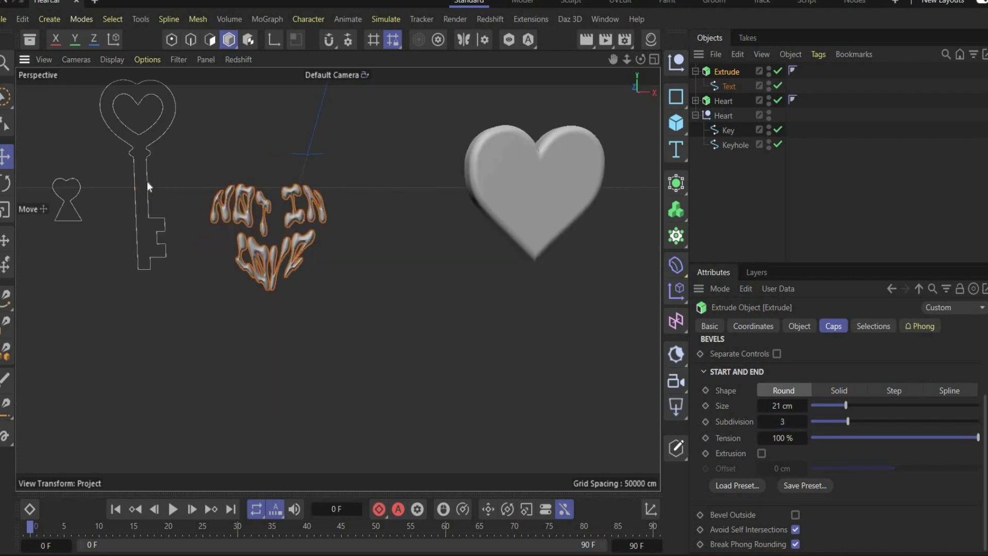
Step: Extrude the Key spline with an offset of 0.001 cm, and rename the two newest extrudes Text and Key
click(147, 181)
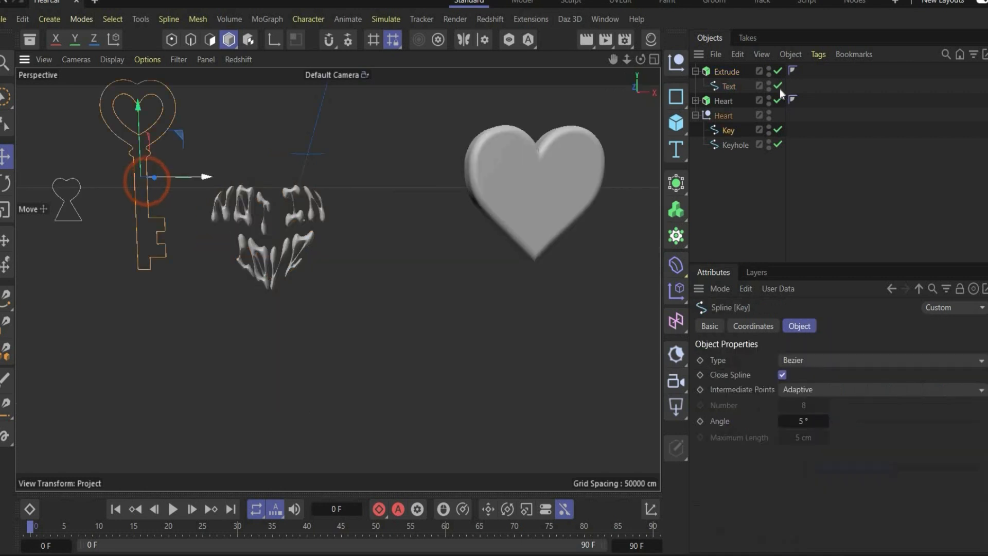
click(676, 183)
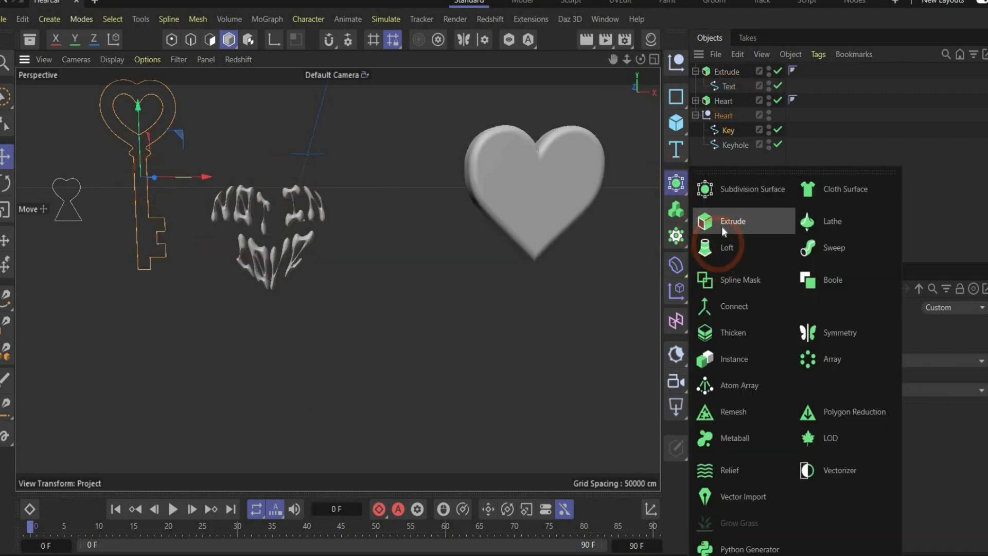
click(722, 227)
drag(731, 85, 729, 73)
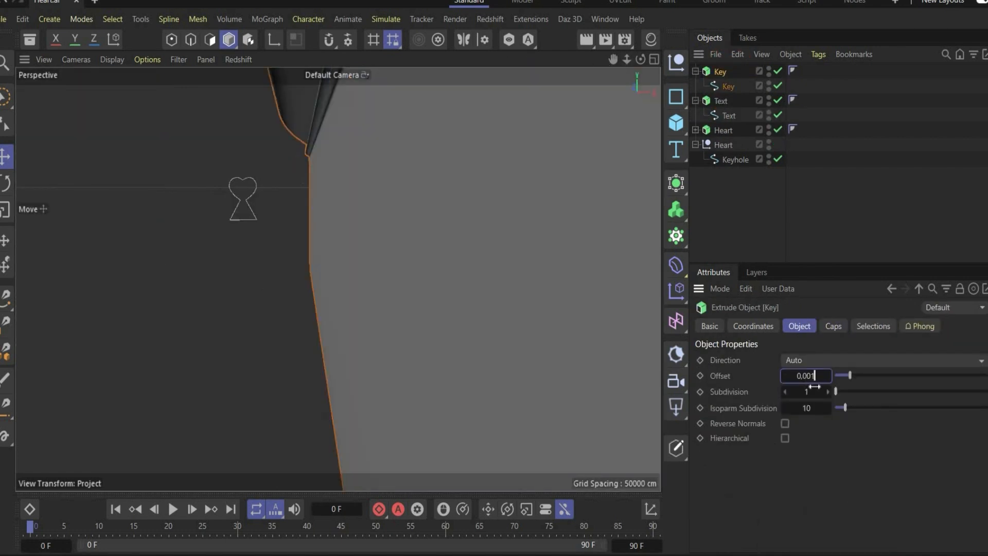
key(Return)
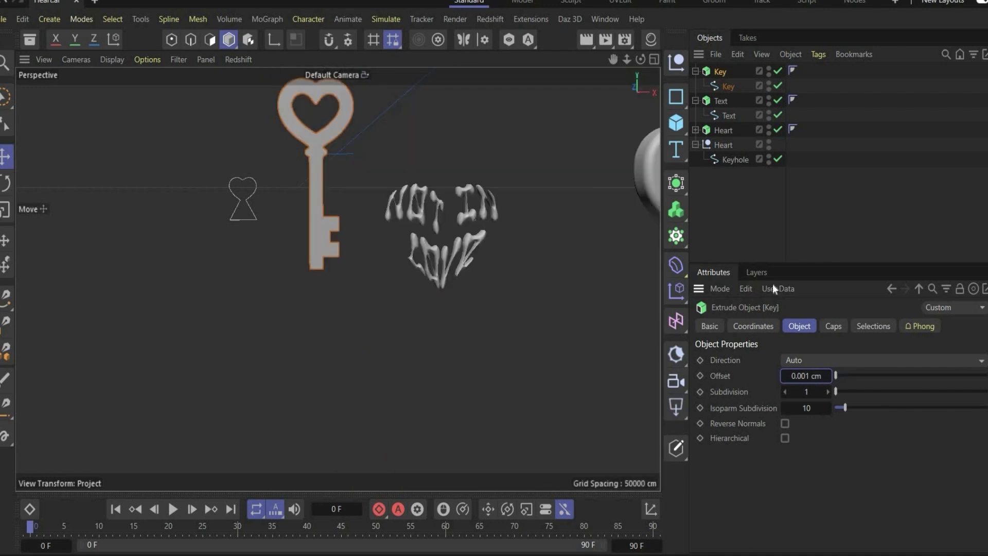
Step: Give the key extrude's caps a round bevel of 10 cm with subdivision 10
alt+drag(304, 267, 350, 271)
click(832, 325)
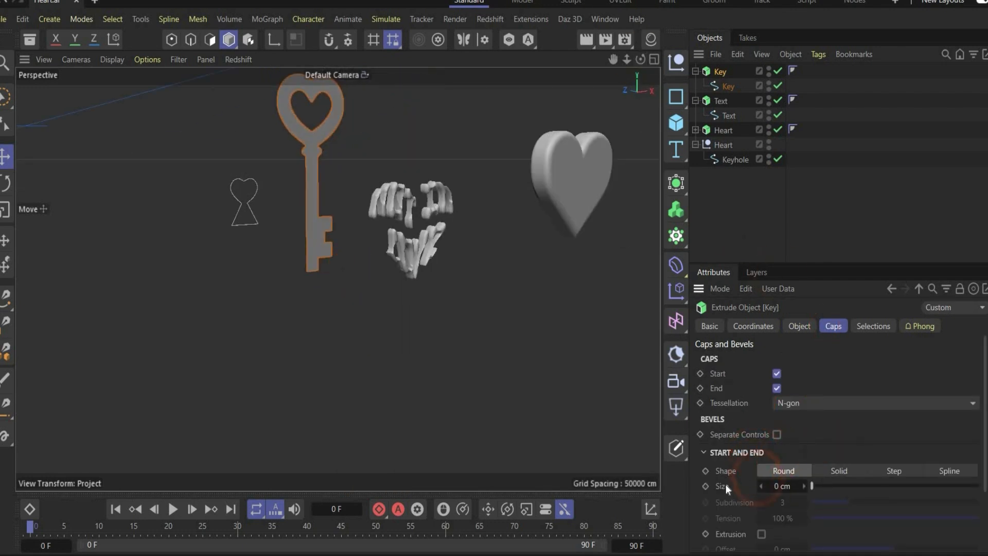
scroll(726, 484, down, 3)
click(782, 407)
text(10)
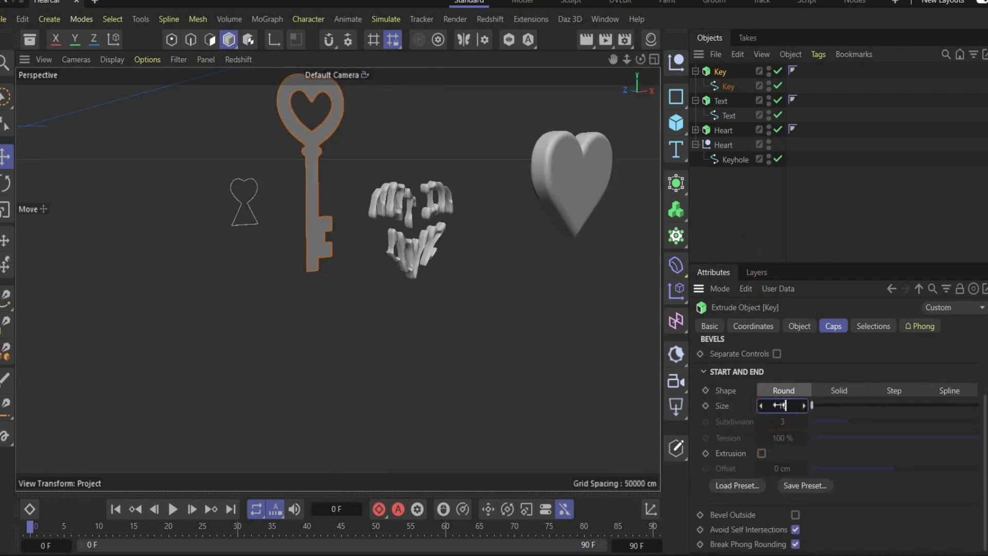
key(Return)
click(780, 422)
text(10)
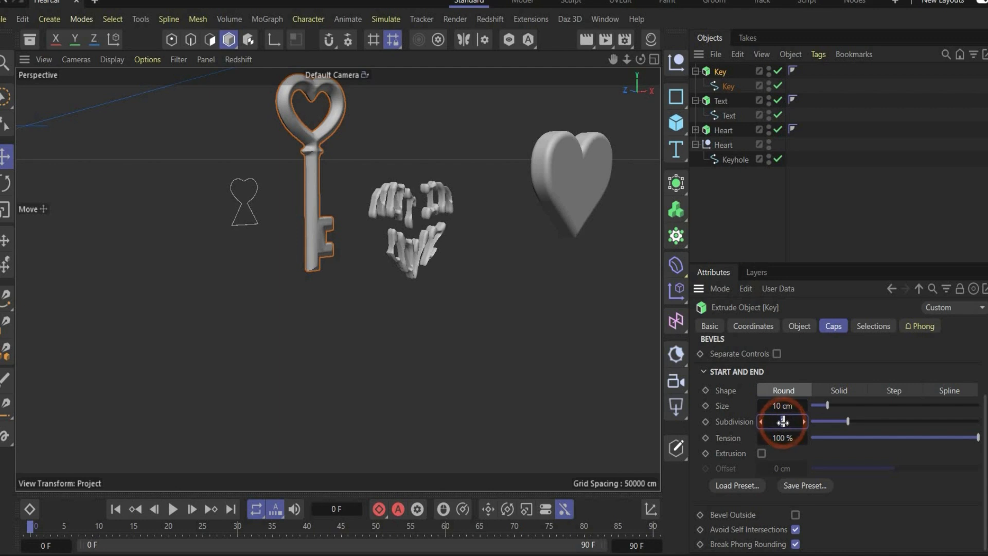
key(Return)
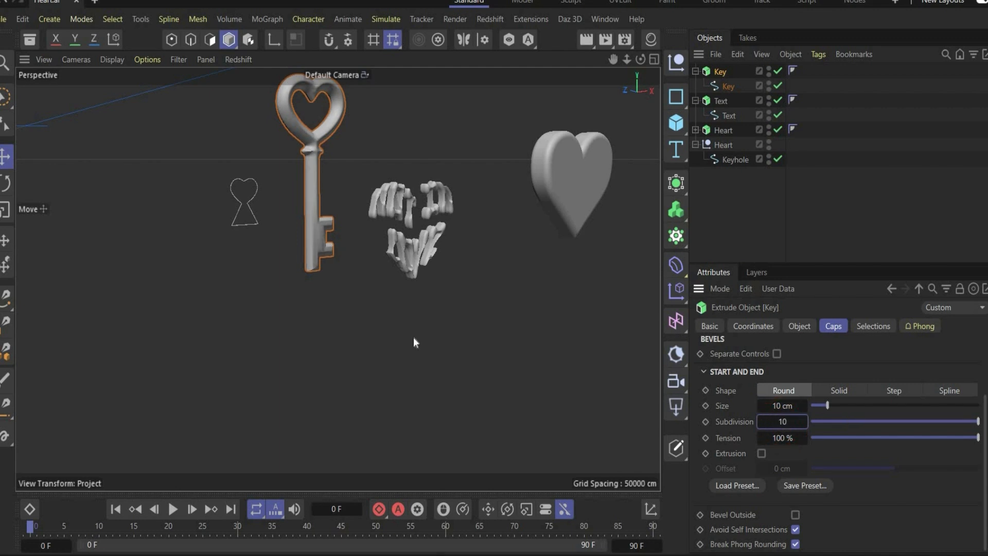
Step: Extrude the Keyhole spline with an offset of 0.75 cm, and rename the extrude Keyhole
click(676, 209)
click(734, 223)
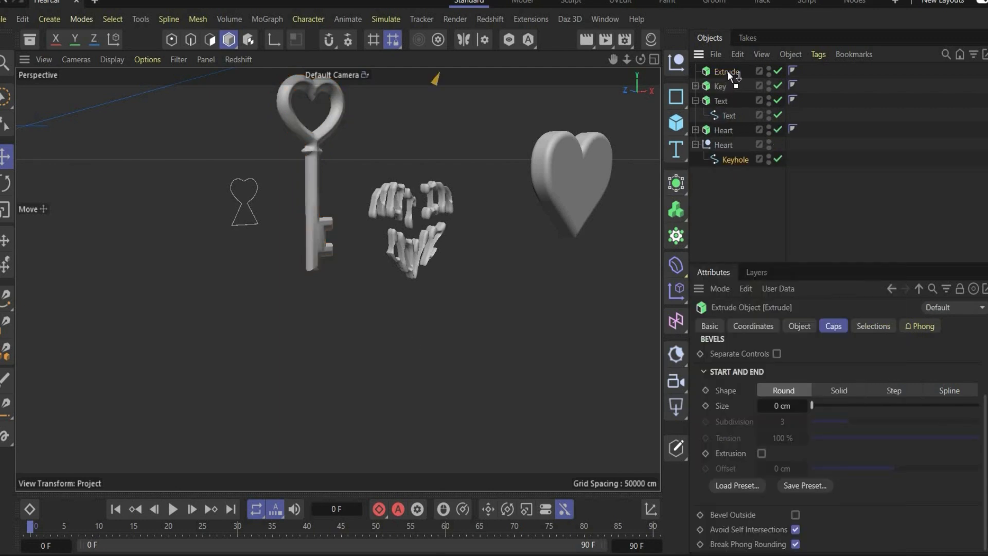
drag(728, 71, 726, 70)
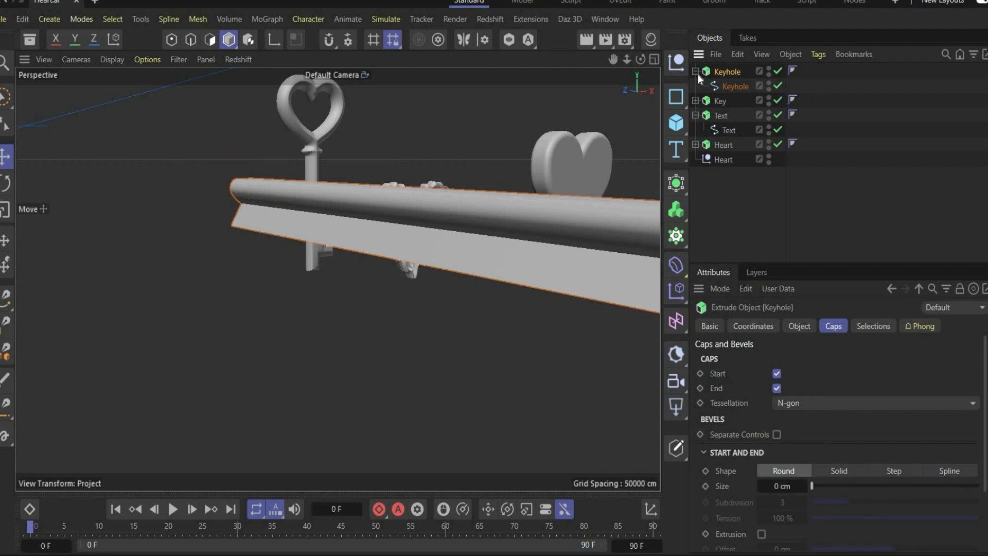
click(695, 72)
click(798, 325)
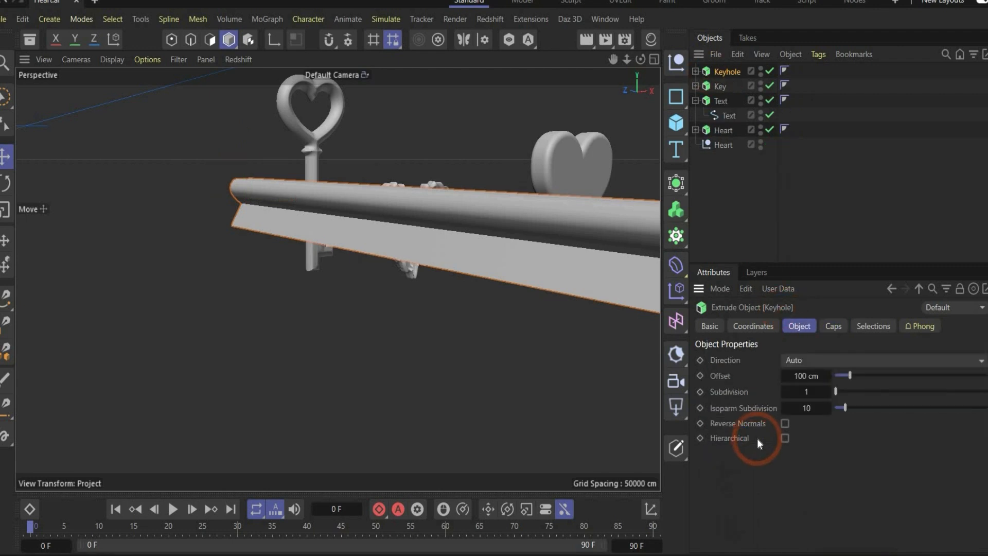
click(803, 376)
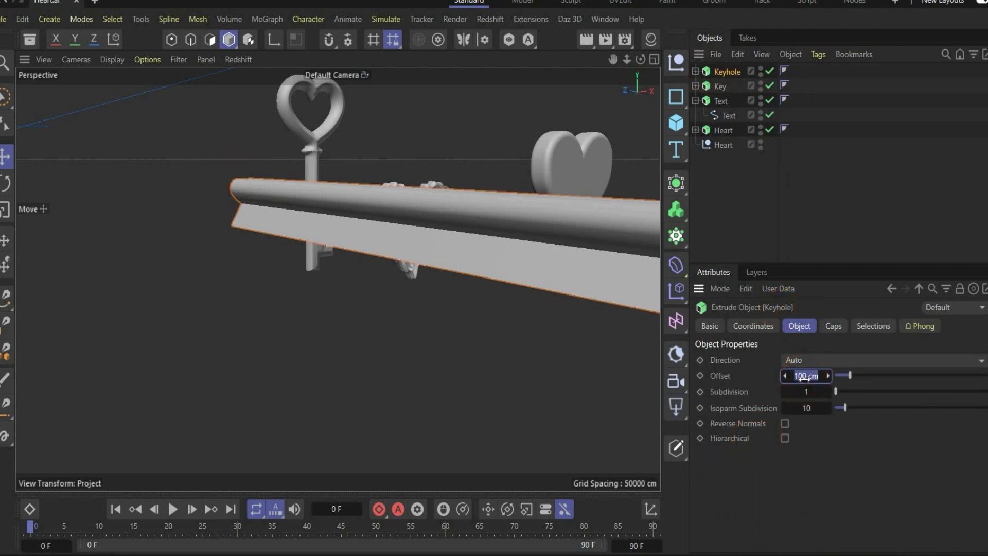
text(0.75)
key(Return)
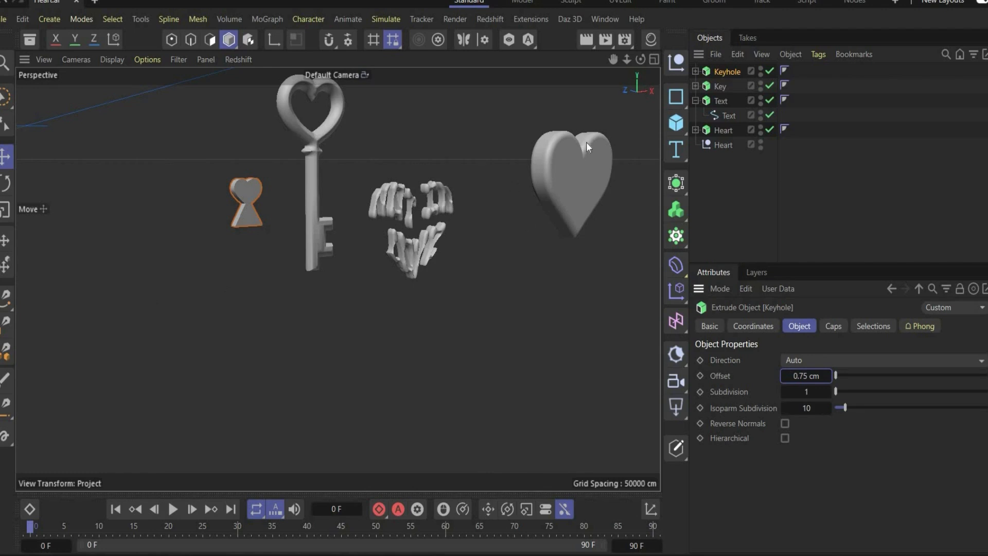
Step: Set the Keyhole spline's X and Y positions to 0 cm inside its extrude
click(586, 165)
click(696, 100)
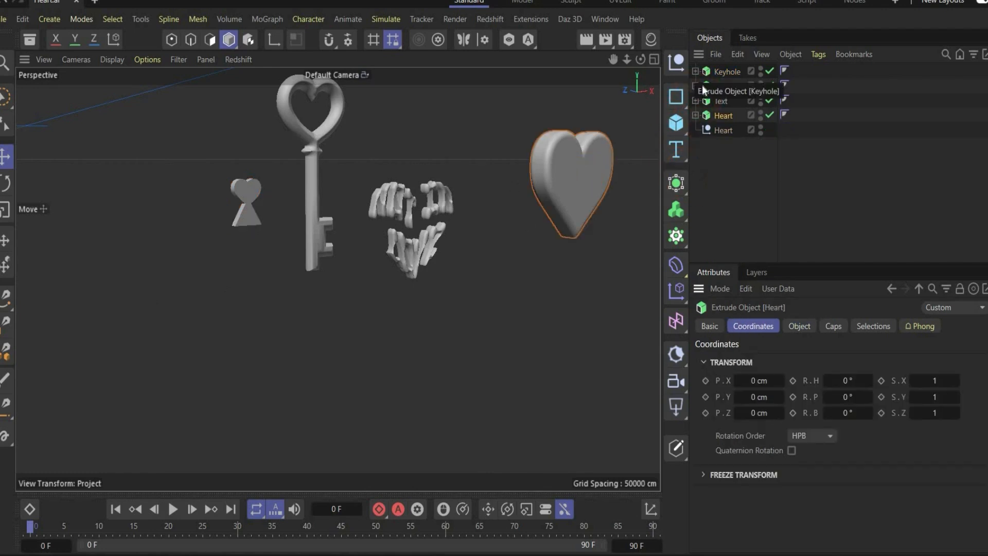
click(695, 71)
click(736, 86)
click(756, 381)
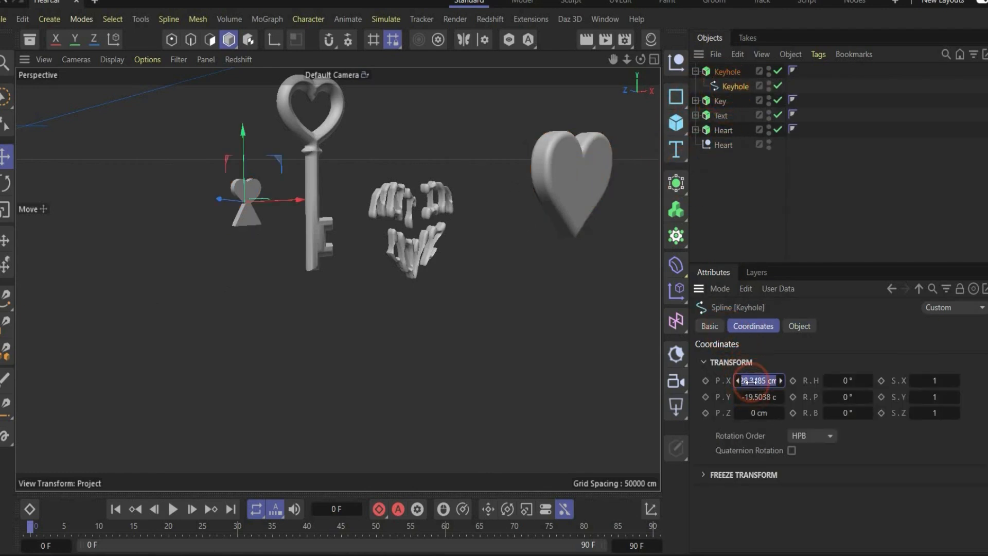
text(0)
key(Return)
click(758, 397)
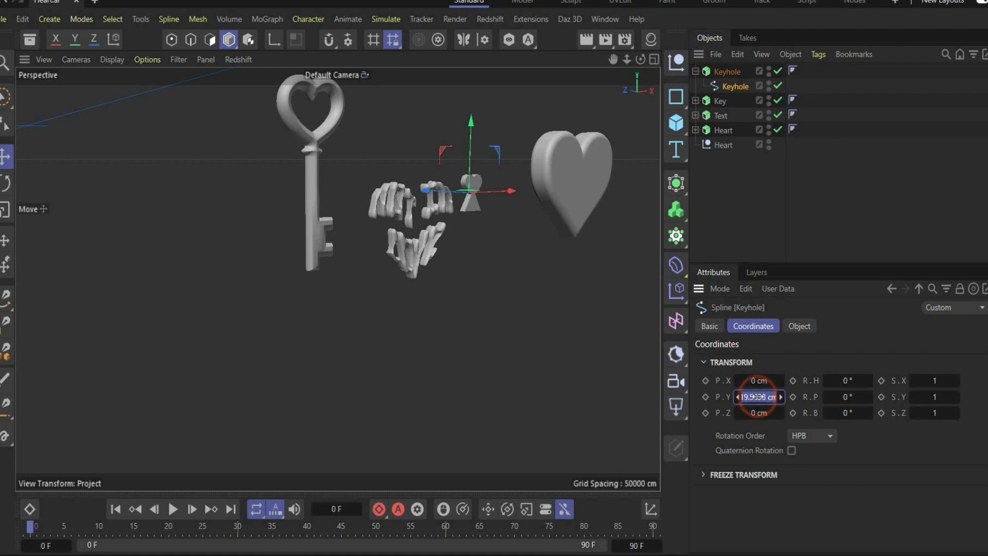
text(0)
key(Return)
Step: Set the Key spline's X and Y positions to 0 cm inside its extrude
click(695, 100)
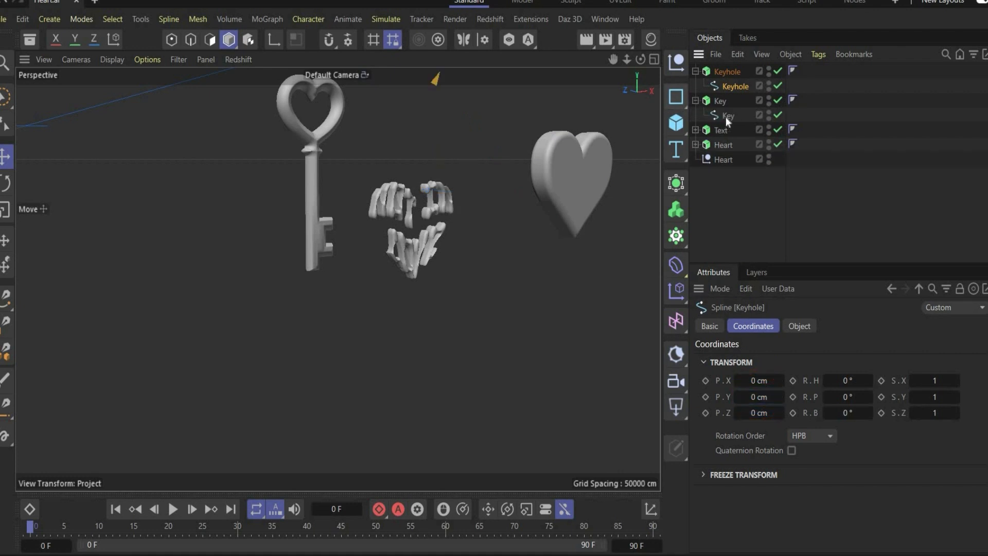
click(728, 115)
click(756, 380)
text(0)
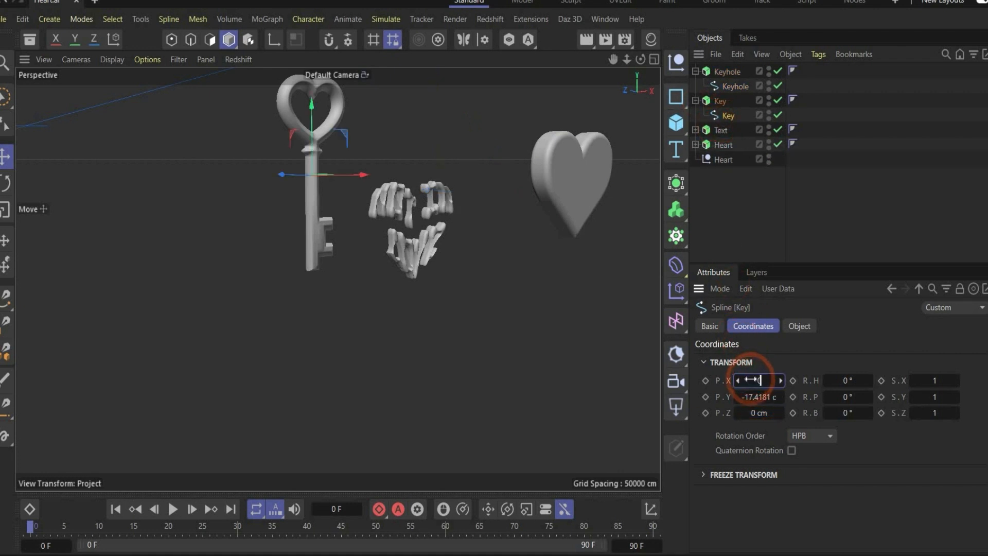
key(Return)
click(758, 397)
text(0)
key(Return)
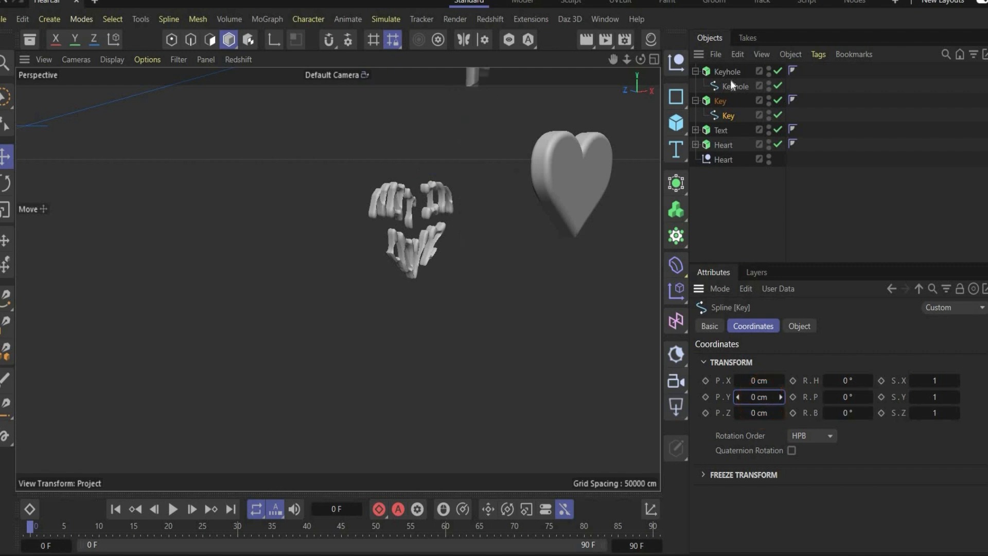
Step: Set the X and Y positions of the Text and Heart splines inside their extrudes to 0 cm
click(695, 130)
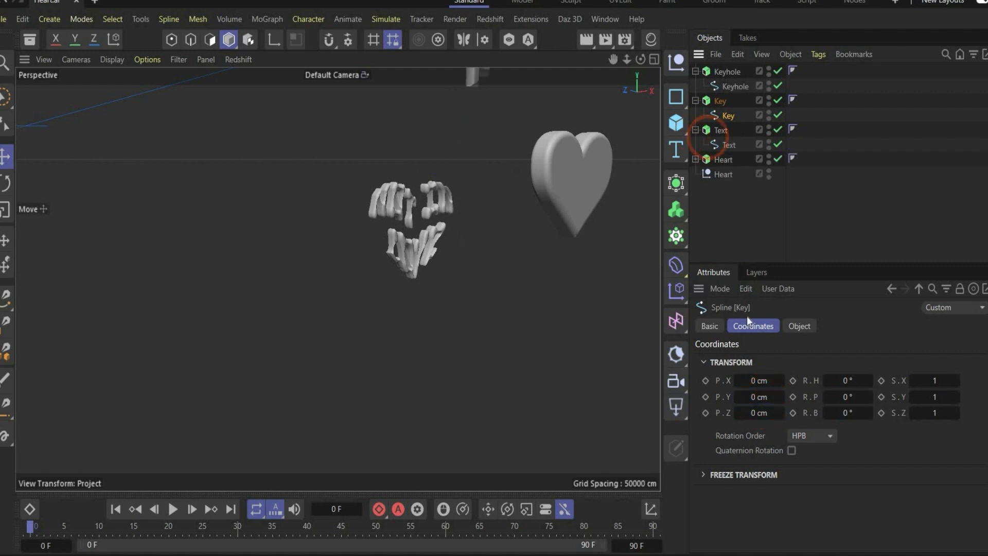
click(758, 397)
text(0)
key(Return)
click(757, 381)
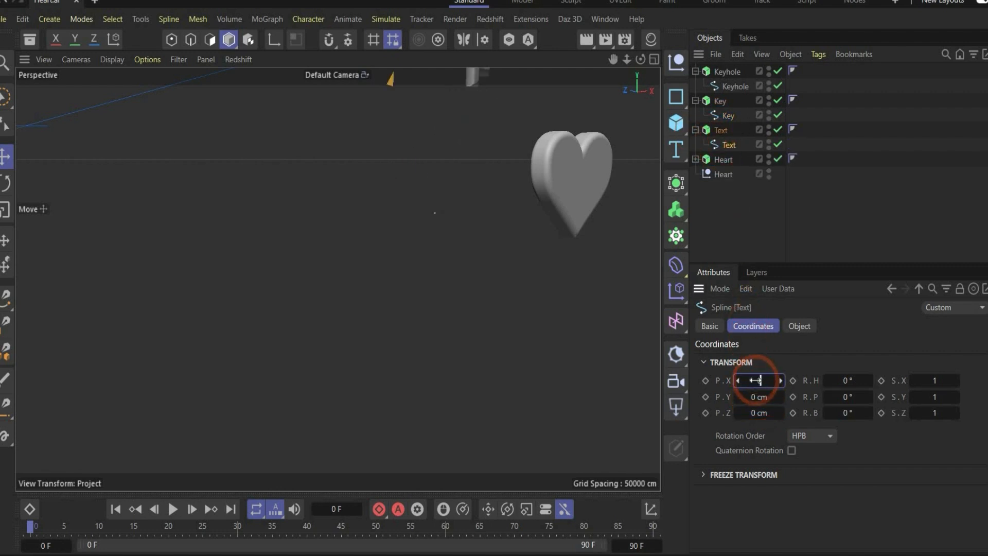
text(0)
key(Return)
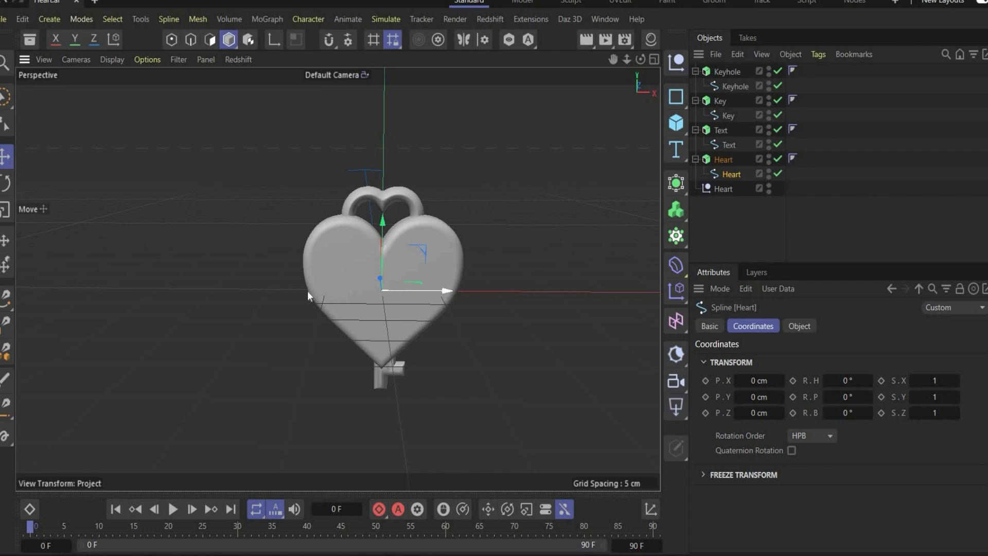
Step: Move the Text extrude about 14.7 cm along negative X, clear of the heart
drag(308, 292, 305, 291)
key(ctrl+z)
click(724, 129)
drag(430, 286, 282, 289)
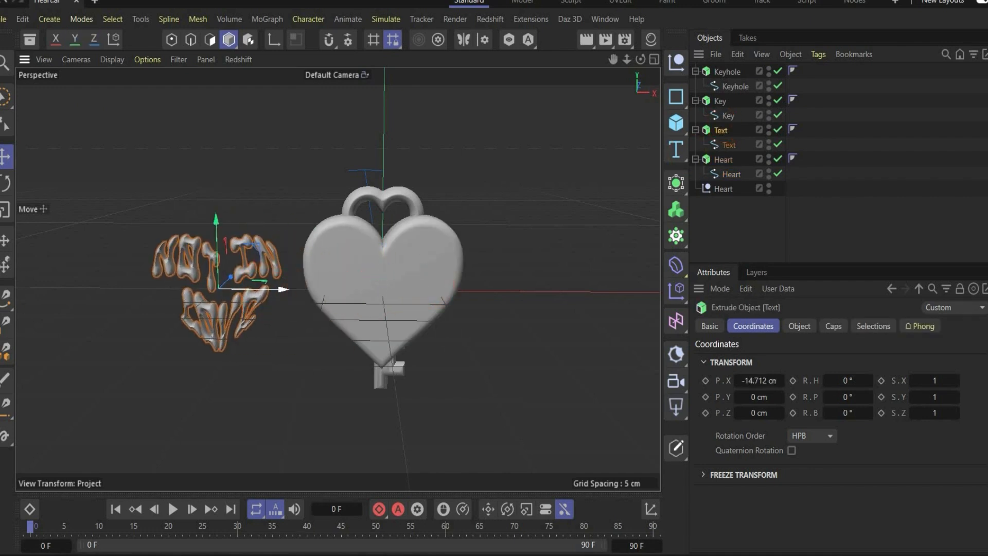
Step: Move the Keyhole extrude about 1 cm along Z into the heart's back face, and the Key extrude about 11.8 cm along X beside the heart
alt+drag(288, 283, 391, 280)
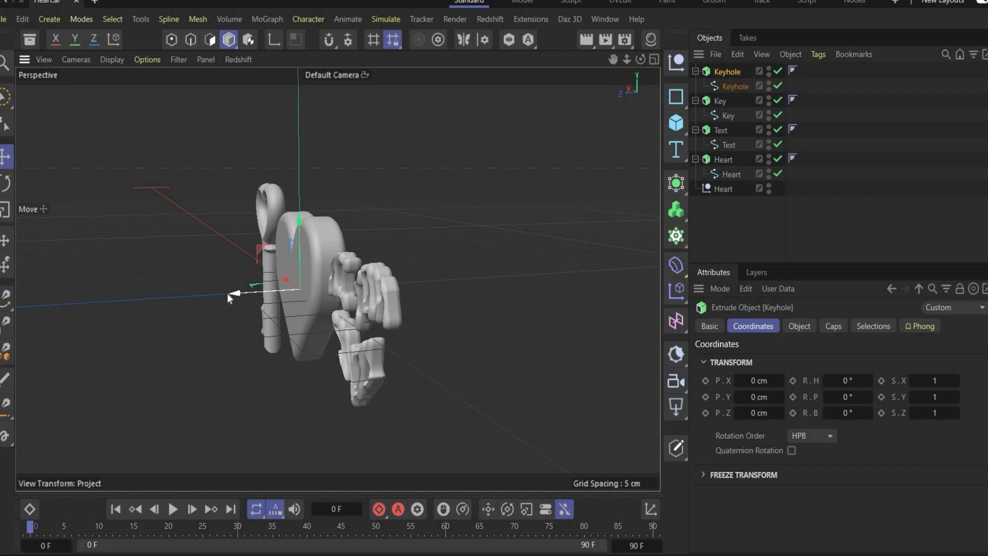
drag(227, 292, 226, 293)
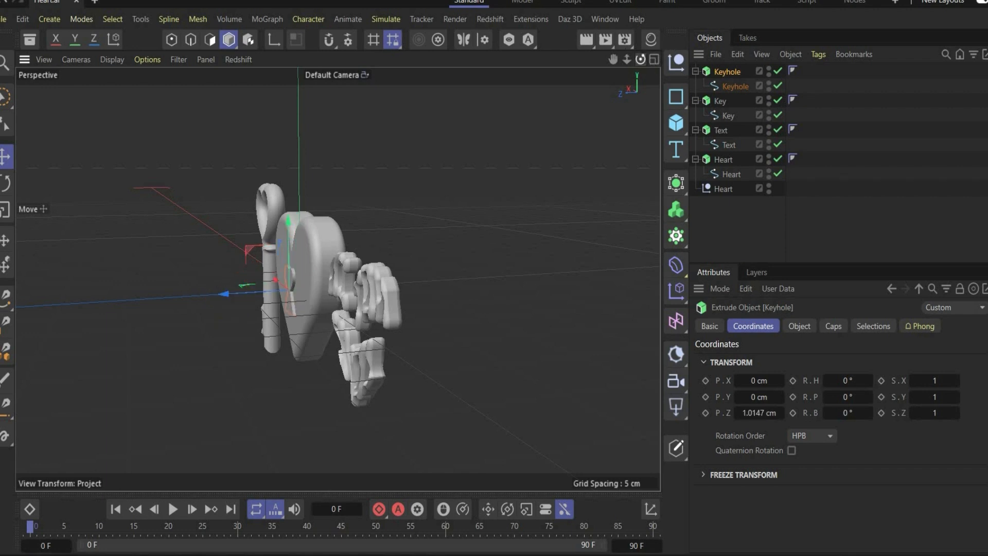
drag(640, 59, 366, 281)
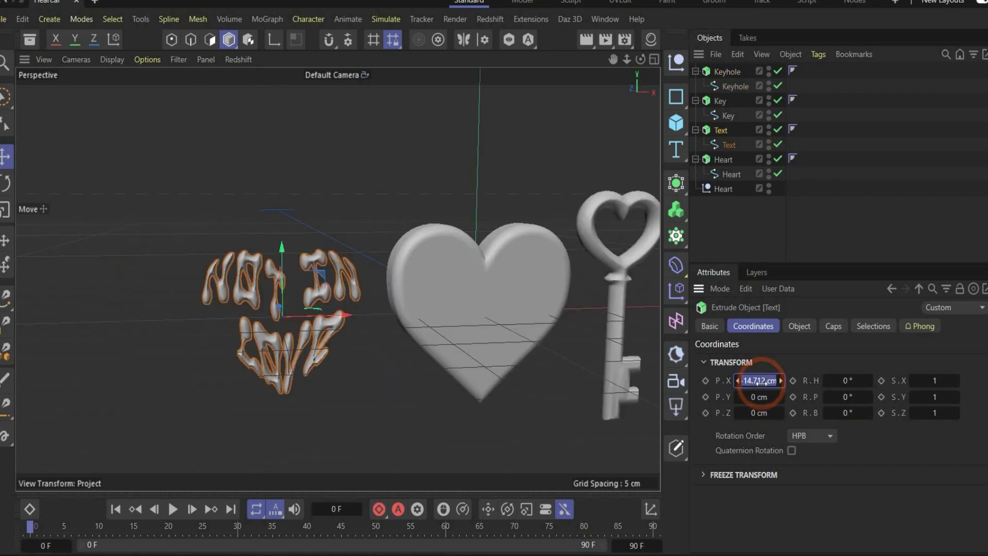
Step: Reset the Text extrude's X position to 0 and place it on the heart's front face, at about -2.15 cm in Z
text(0)
key(Return)
drag(463, 307, 467, 305)
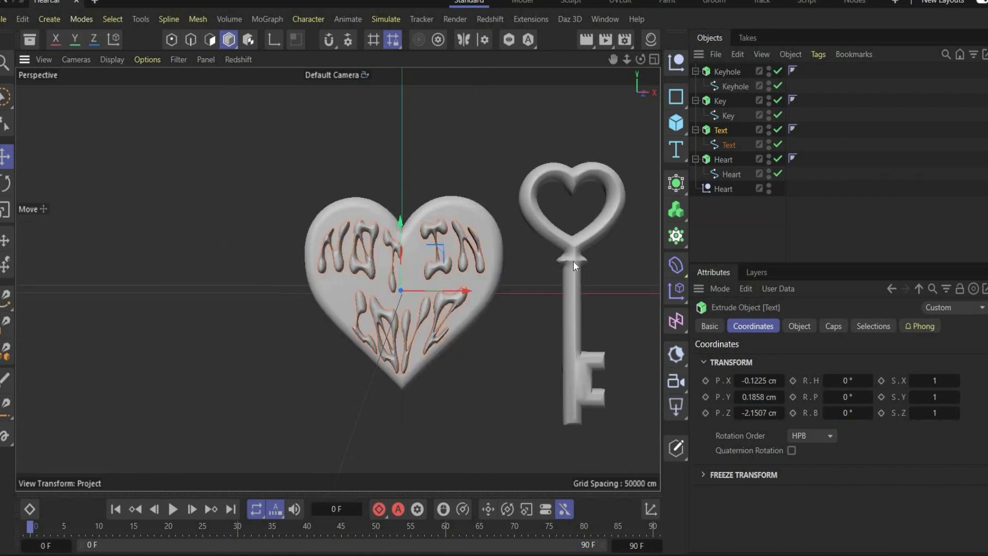
Step: Scale the Key extrude to 0.4 on all three axes
click(576, 294)
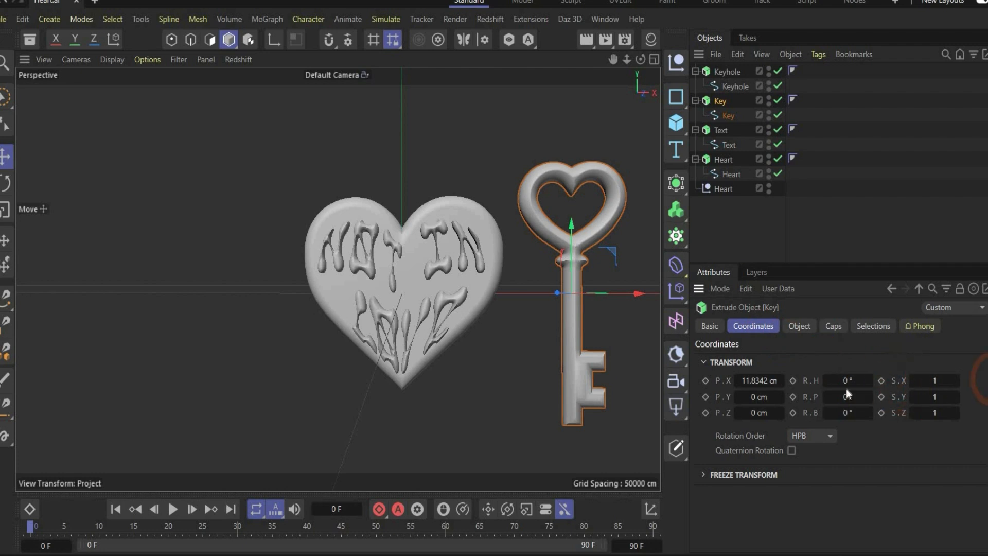
double_click(957, 384)
text(0.4)
key(Return)
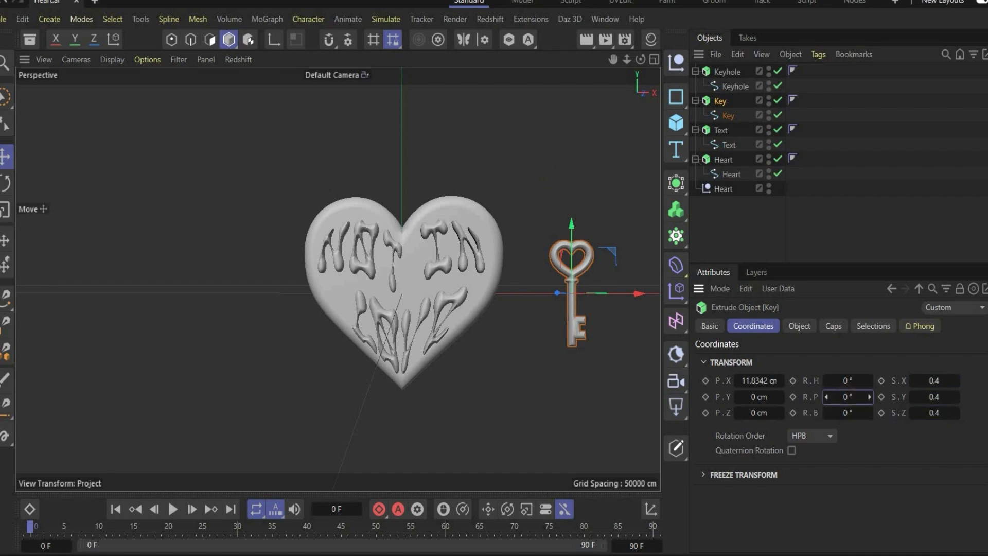
Step: Rotate the Key extrude to a pitch of 90° and a heading of 180°
drag(847, 397, 855, 396)
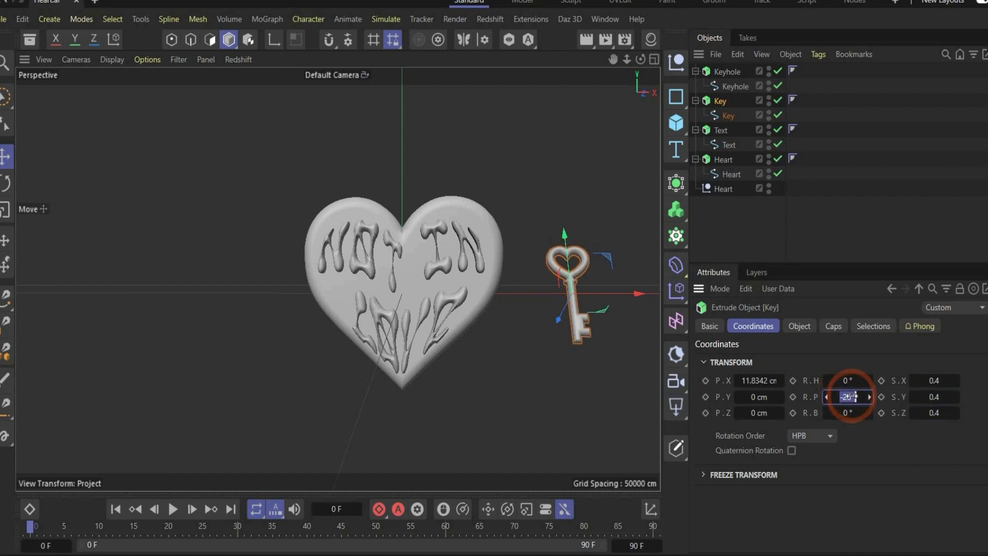
text(90)
key(Return)
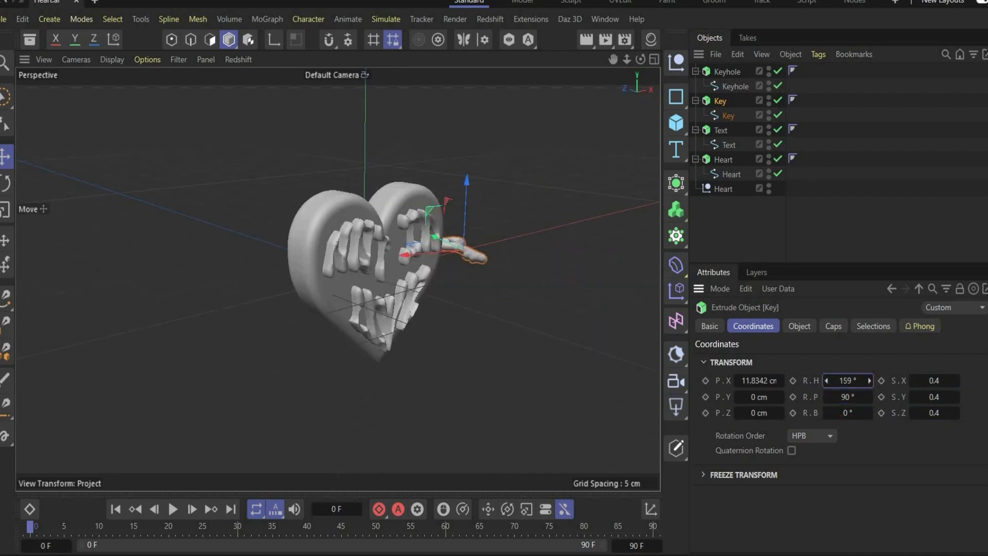
drag(848, 380, 948, 379)
text(180)
key(Return)
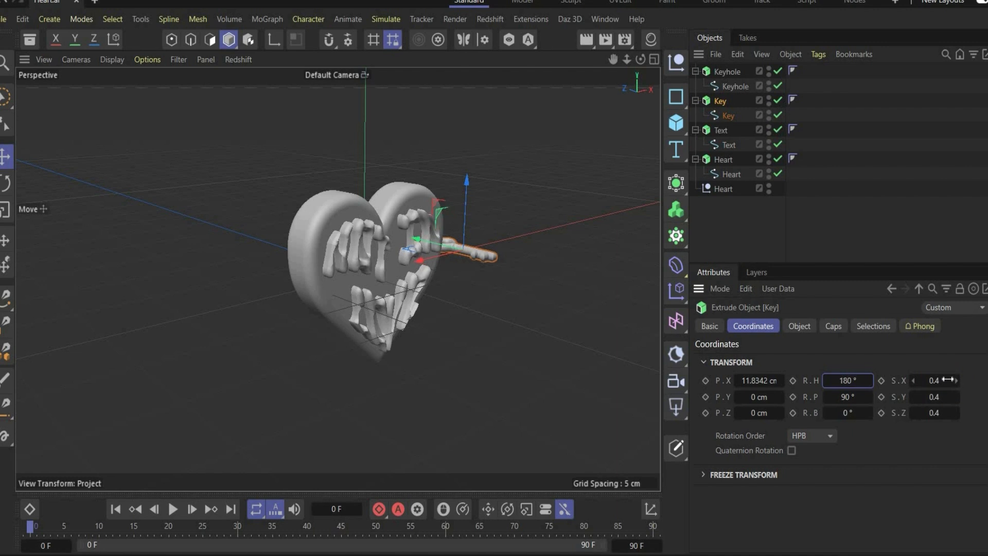
Step: Rotate the Key extrude freehand and move it so its shaft sits in the keyhole on the heart's back face
key(r)
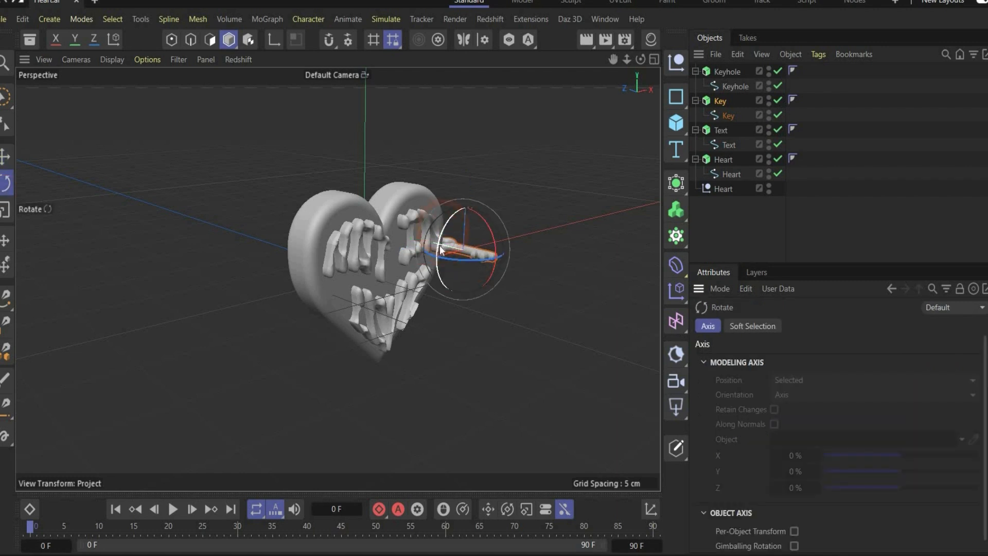
drag(465, 281, 301, 324)
key(e)
drag(640, 58, 603, 57)
alt+drag(310, 258, 398, 258)
click(395, 262)
drag(383, 308, 365, 304)
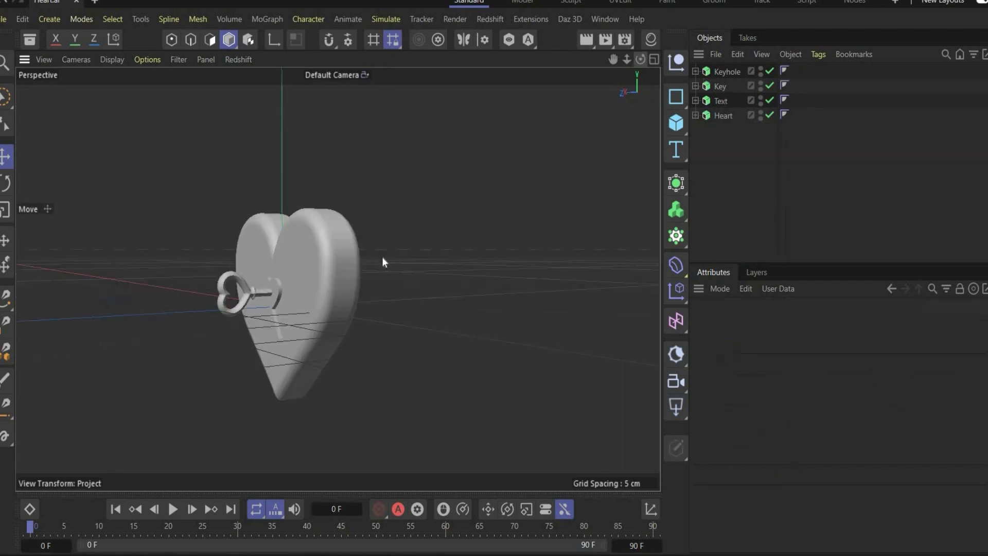
Step: Add a Boole and place the Heart extrude and, below it, the Keyhole extrude inside it to cut out the keyhole
drag(726, 115, 737, 66)
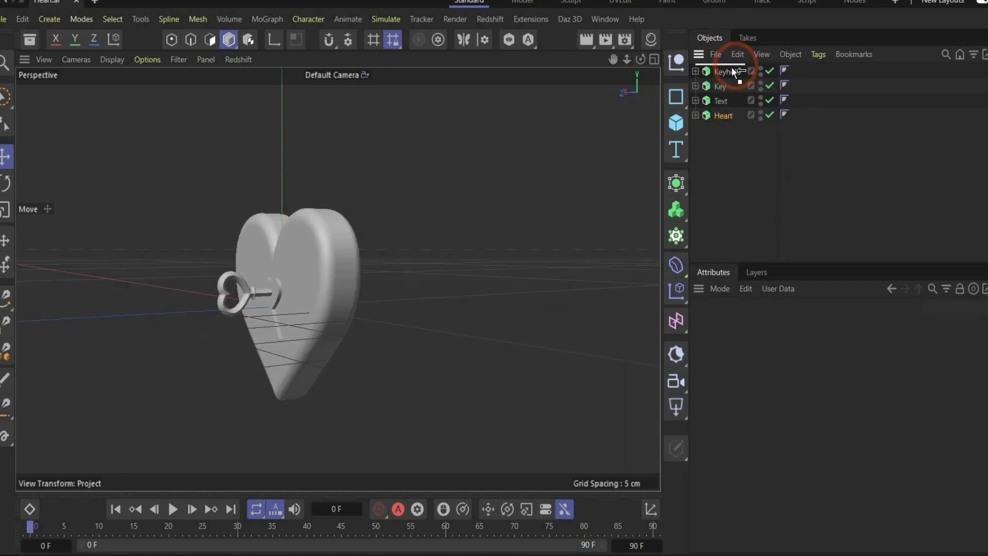
click(676, 184)
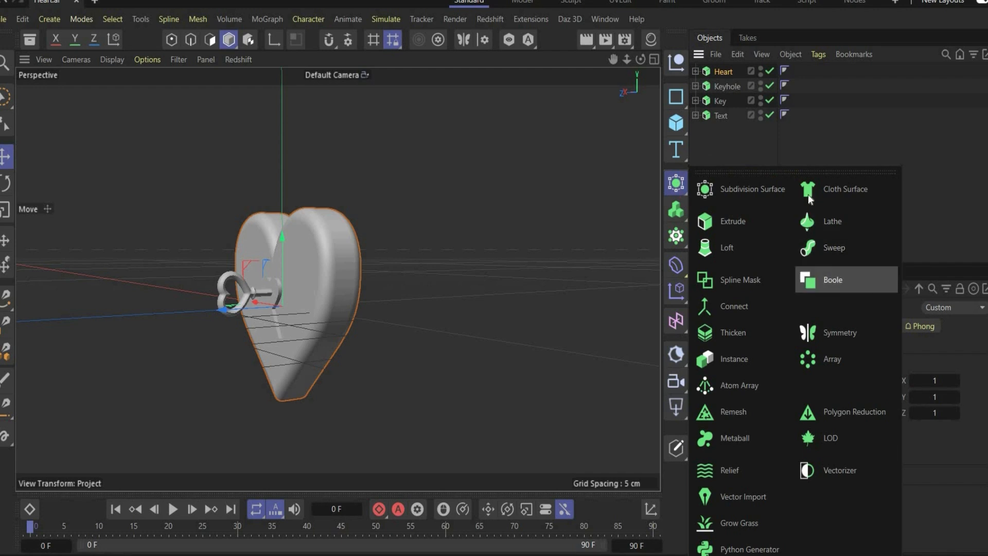
click(833, 280)
click(727, 73)
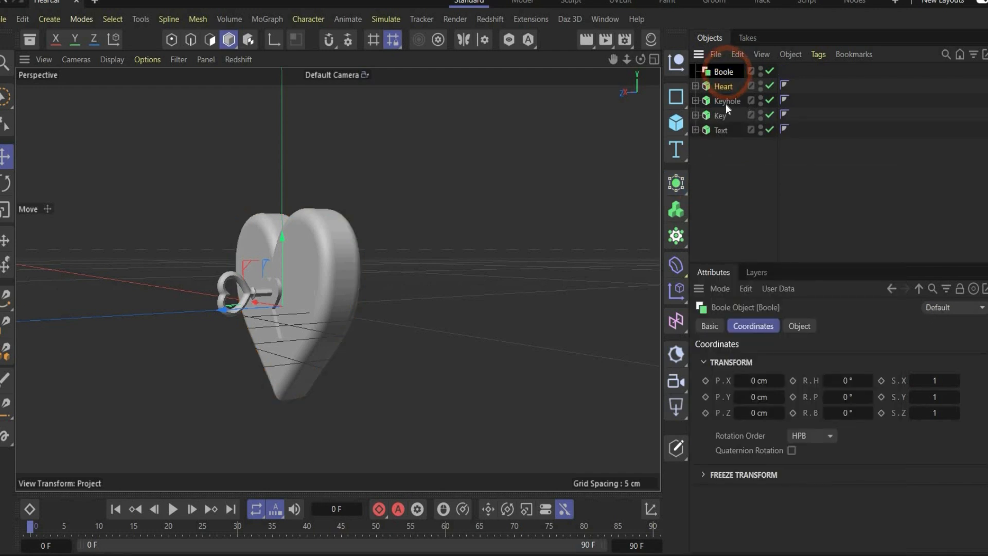
mouse_move(723, 87)
mouse_down()
mouse_move(730, 73)
mouse_move(732, 94)
mouse_up()
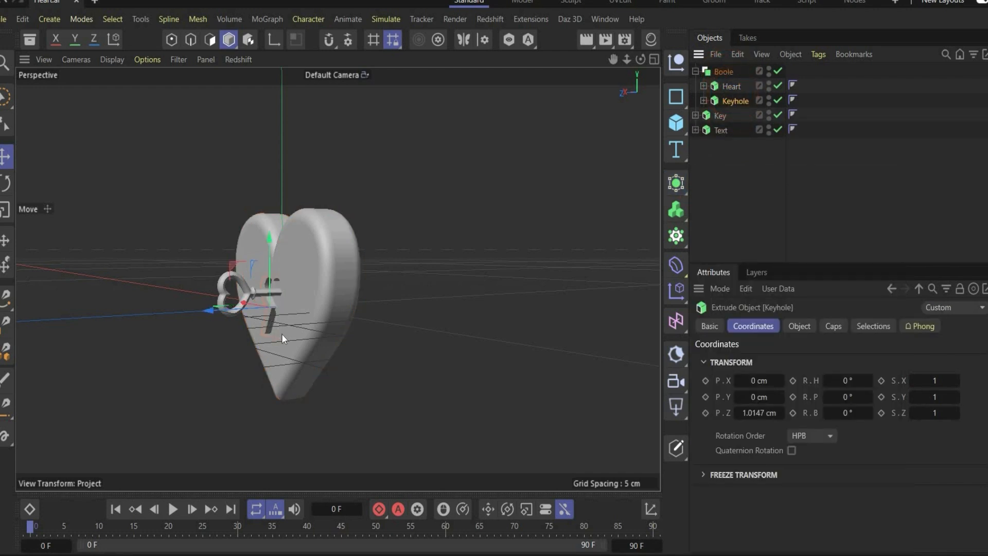
Step: Move the Keyhole extrude outward along Z to about 1.26 cm to make the cut in the heart shallower
scroll(281, 332, up, 10)
scroll(280, 320, down, 10)
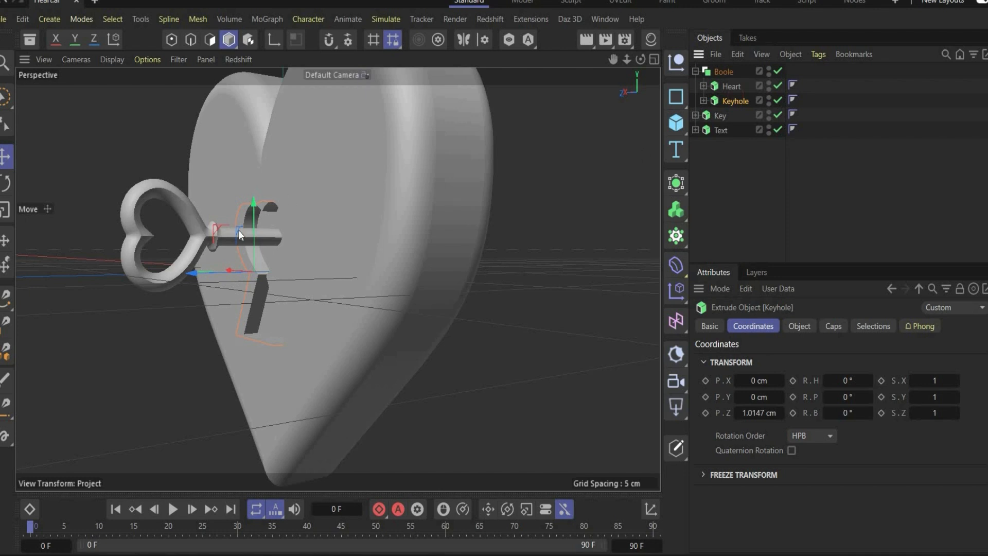
drag(190, 274, 546, 136)
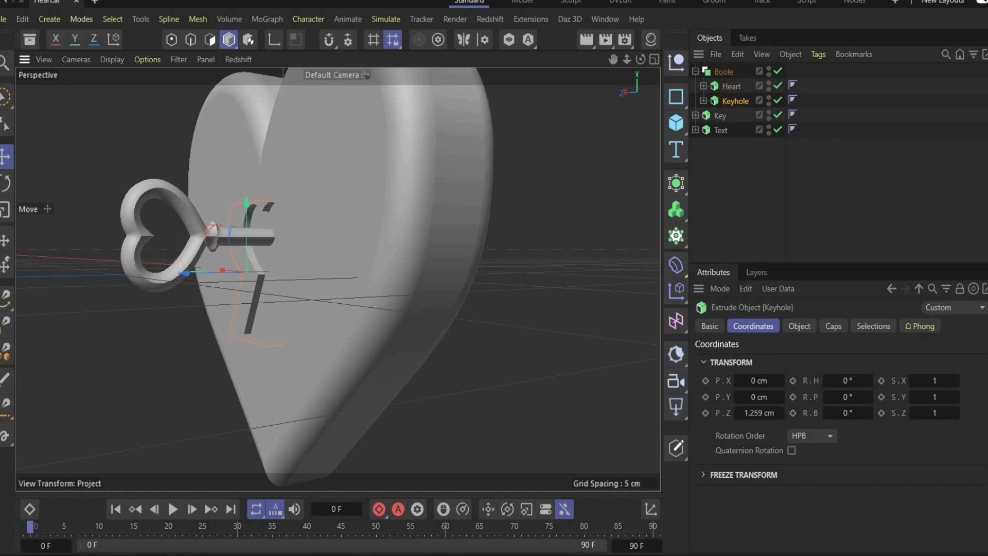
alt+drag(335, 278, 75, 413)
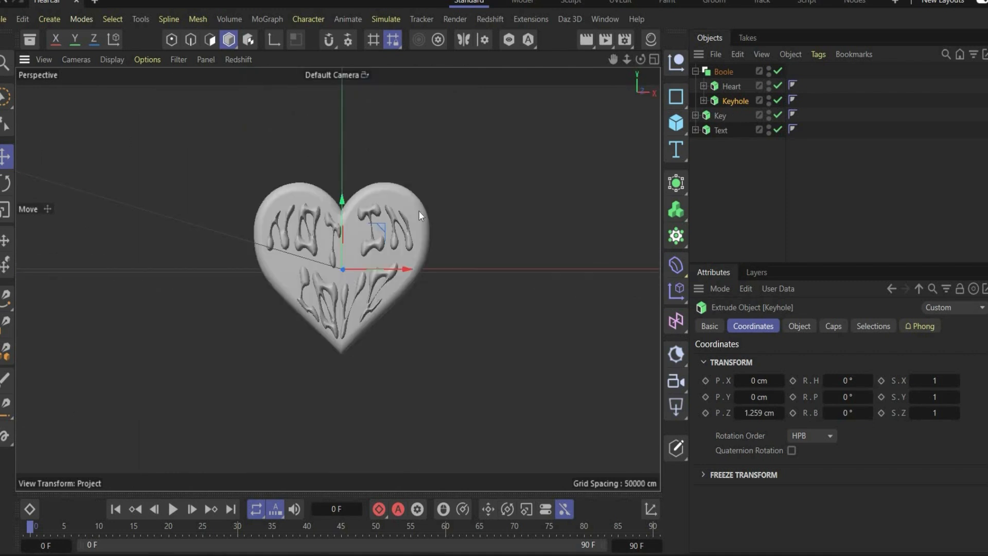
Step: Add a cone primitive with a bottom radius of 1.5 cm
click(671, 123)
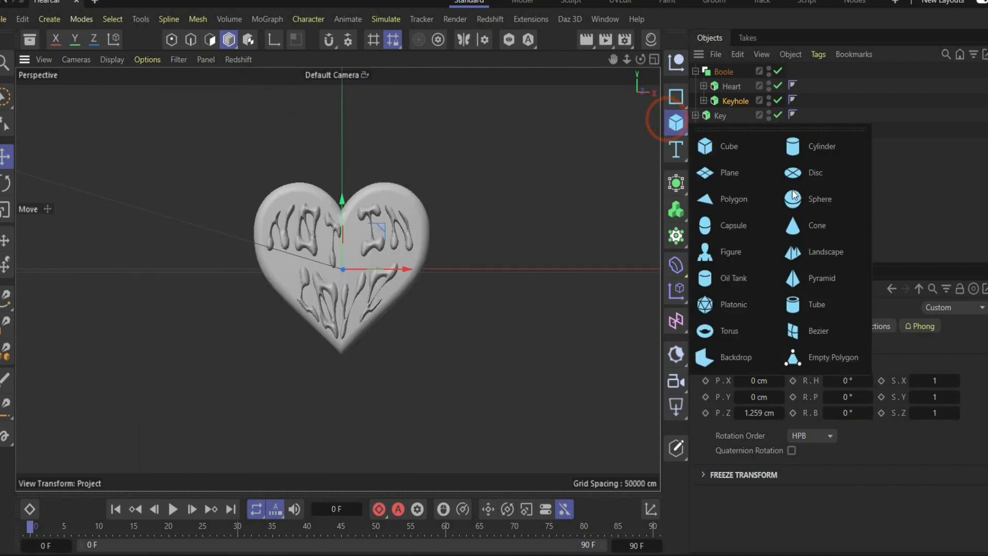
click(817, 225)
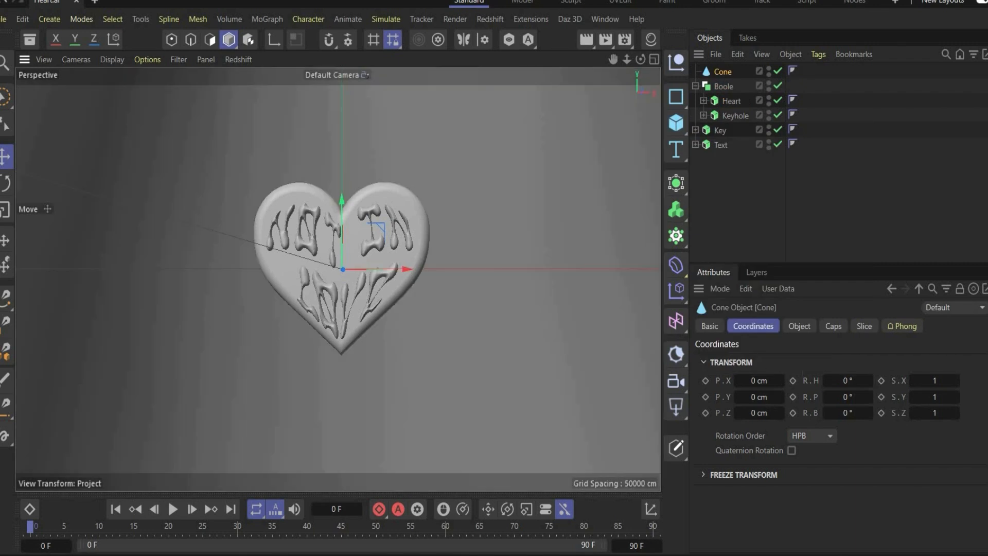
click(802, 377)
key(BackSpace)
text(1.5)
key(Return)
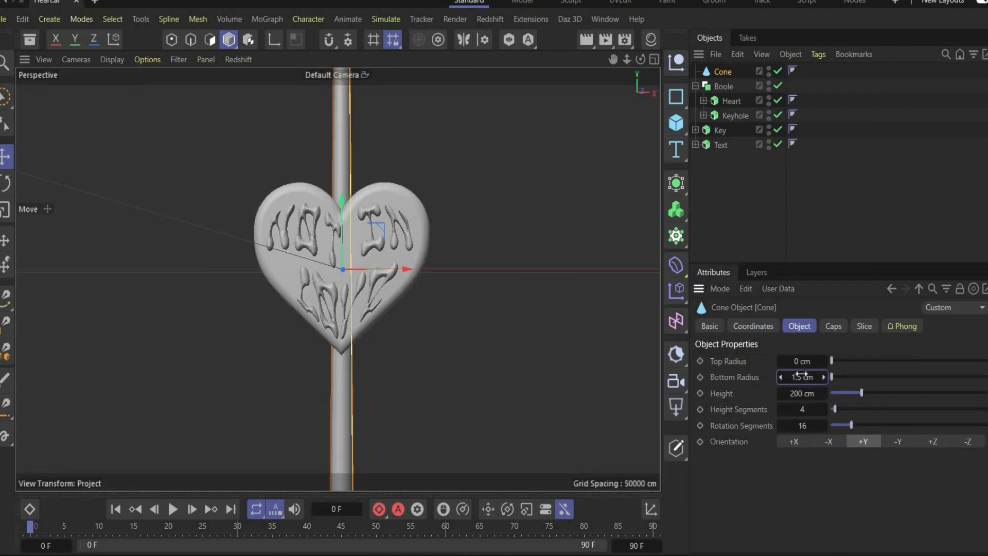
Step: Set the cone's height to 5 cm with 20 height and 20 rotation segments, and move it along negative X beside the heart
click(814, 400)
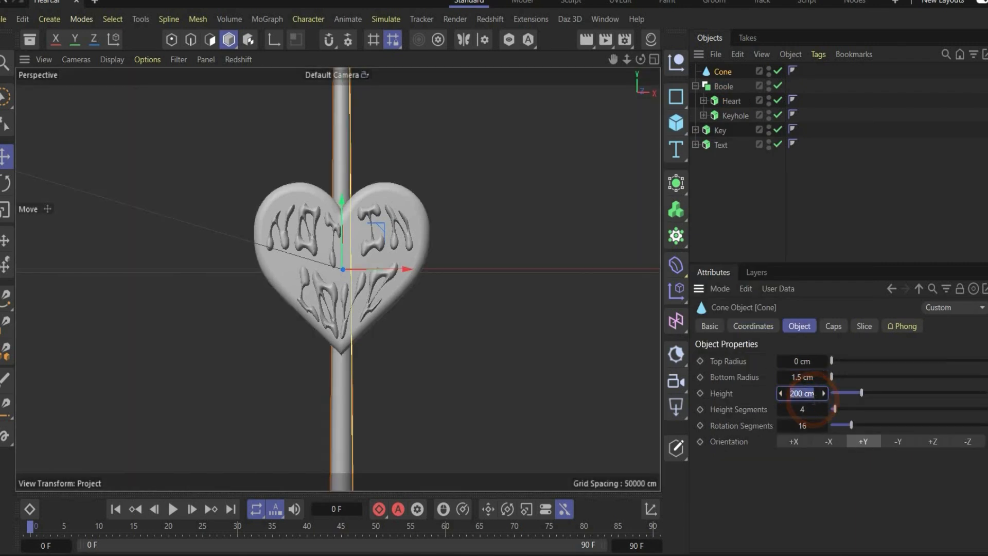
drag(315, 269, 228, 270)
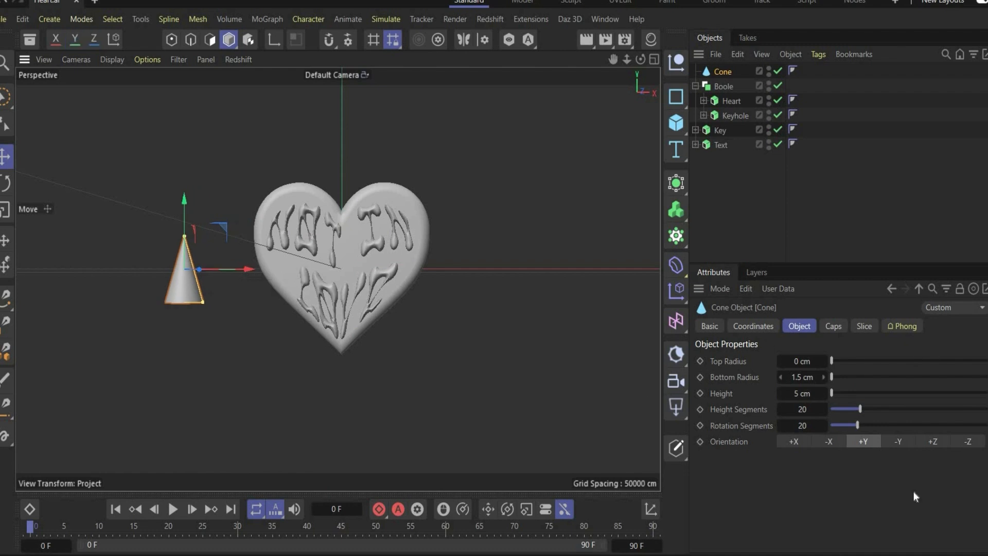
drag(639, 59, 634, 65)
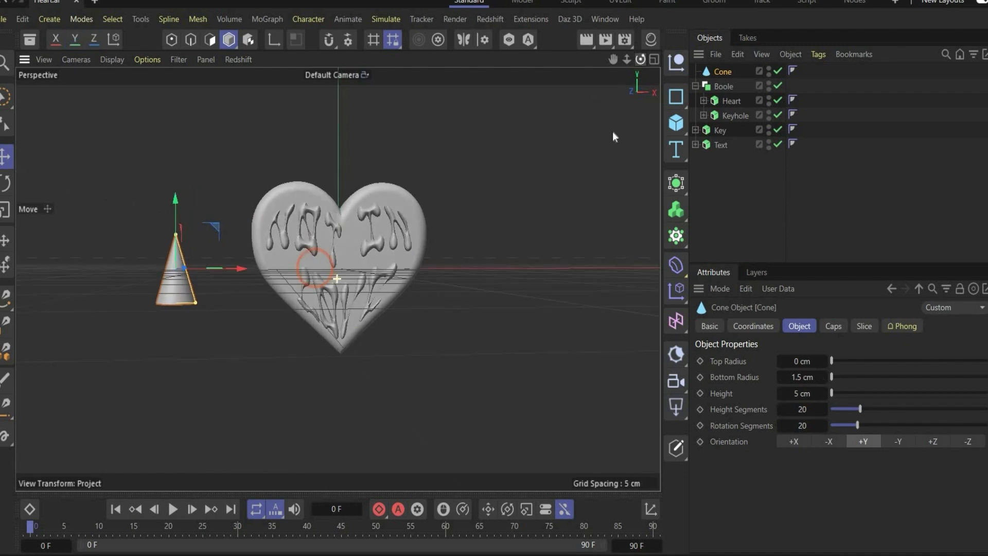
click(832, 326)
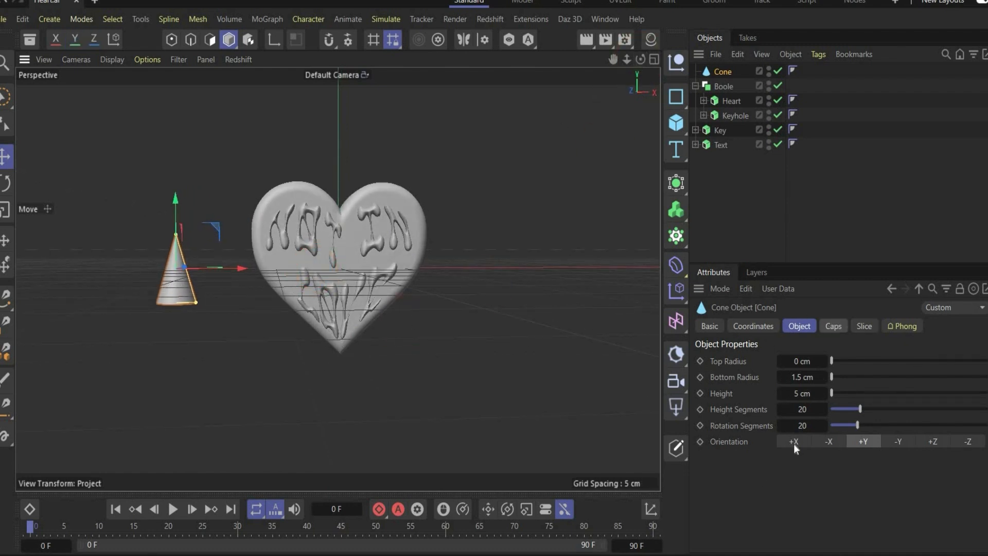
Step: Enable the cone's bottom fillet with a 0.1 cm radius, 0.5 cm height and 6 fillet segments
click(768, 438)
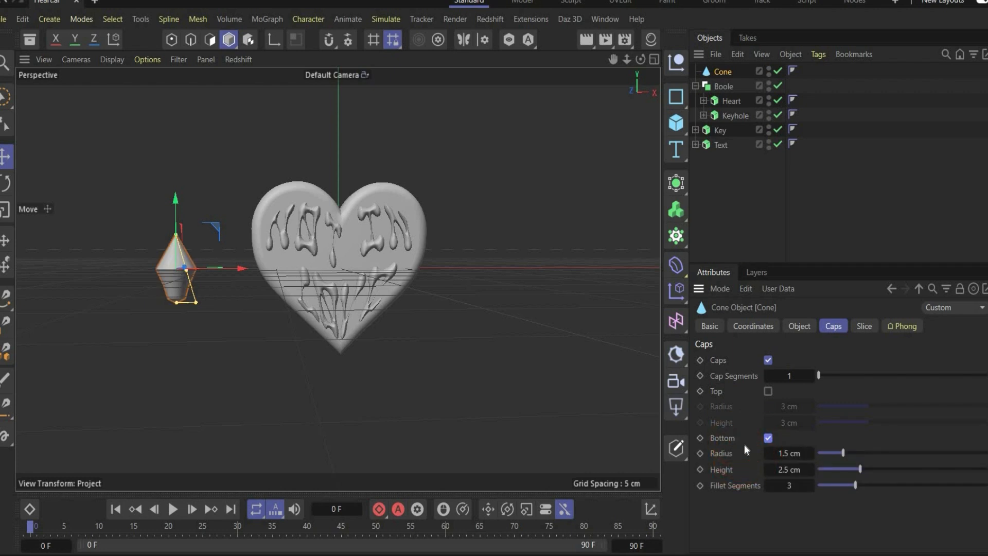
double_click(795, 454)
text(0.5)
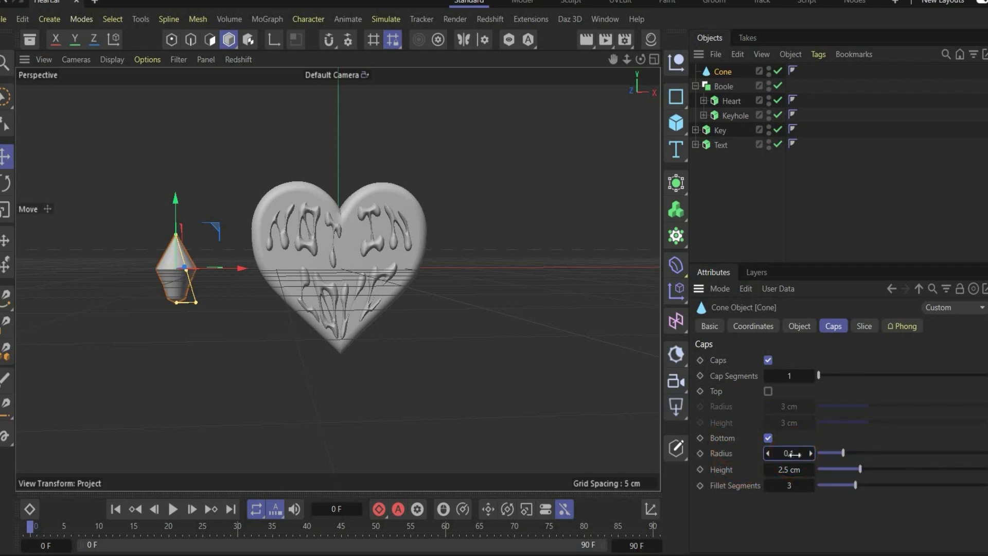
key(Return)
double_click(790, 470)
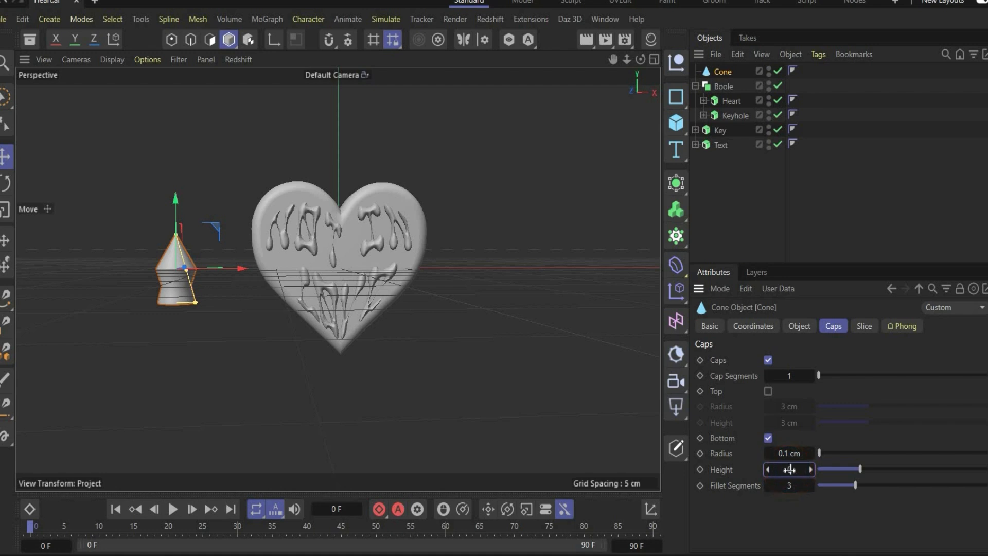
text(0.5)
key(Return)
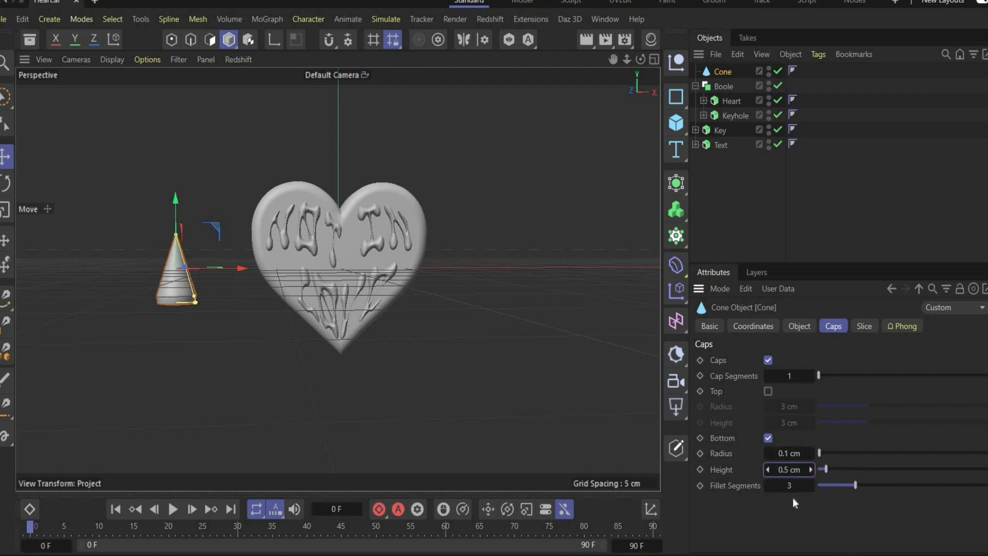
double_click(792, 485)
text(6)
key(Return)
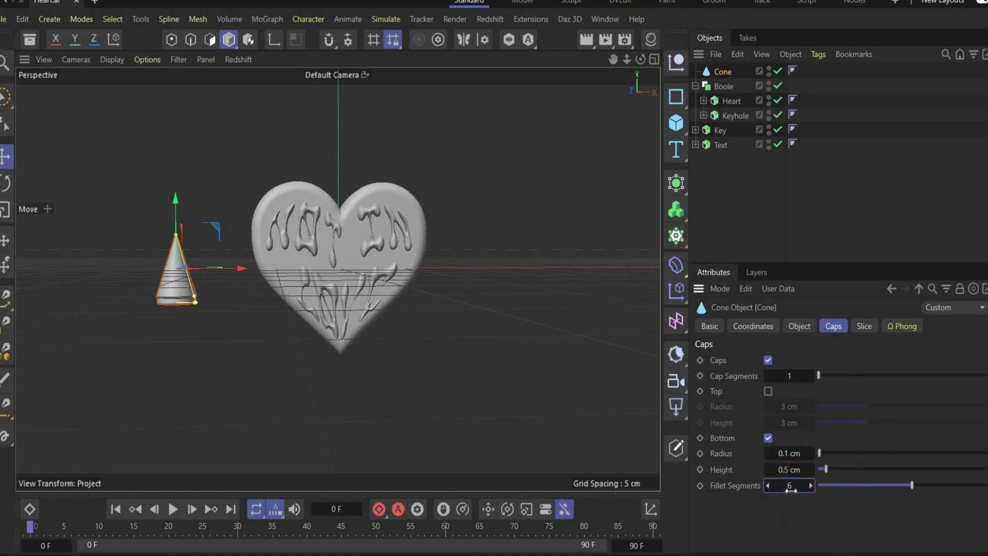
Step: Add a cylinder primitive with a radius of 1.5 cm
key(o)
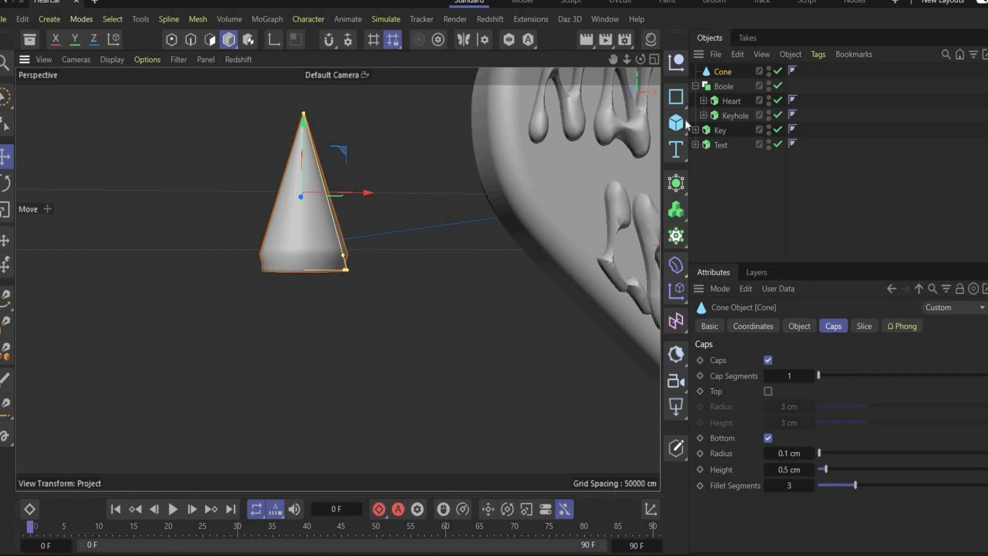
click(677, 123)
click(819, 145)
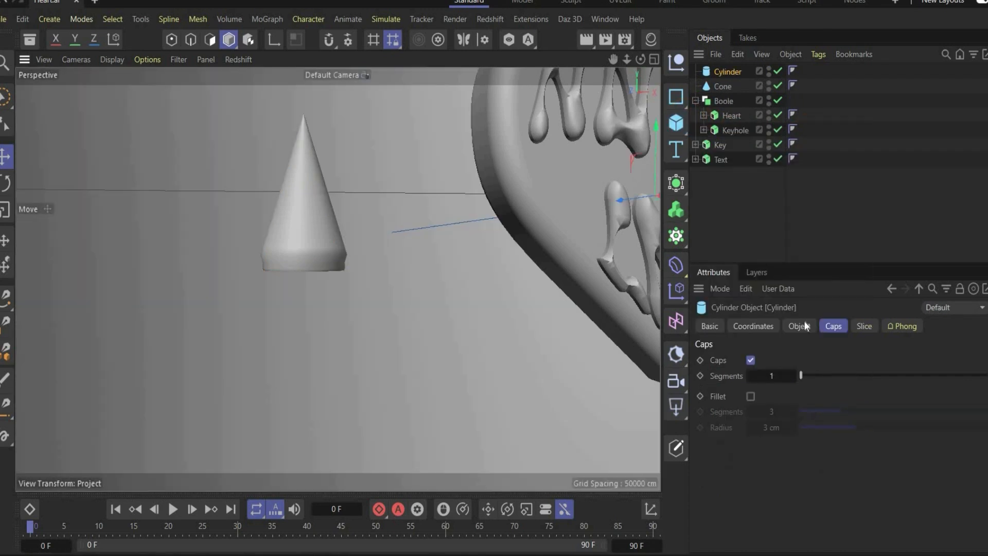
click(800, 325)
double_click(795, 360)
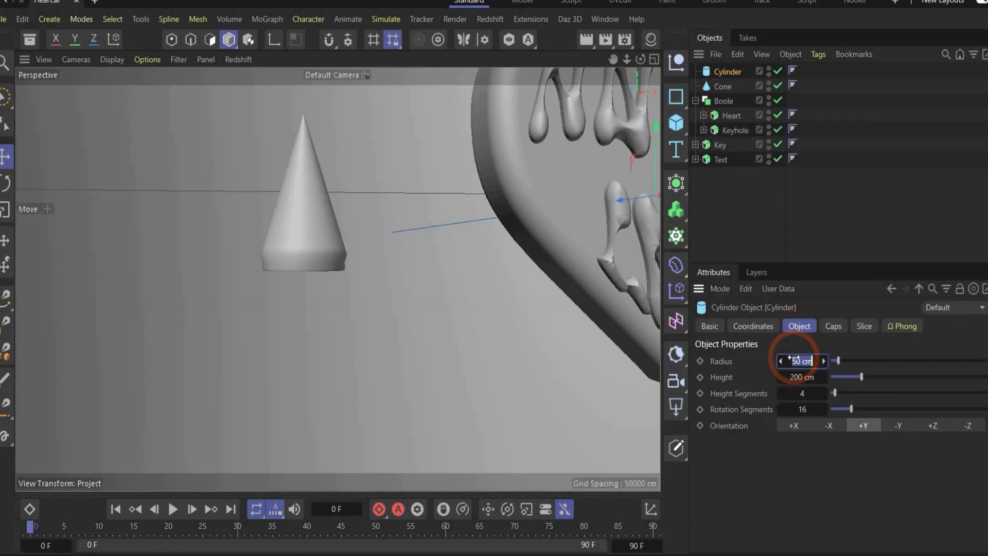
text(1.5)
key(Return)
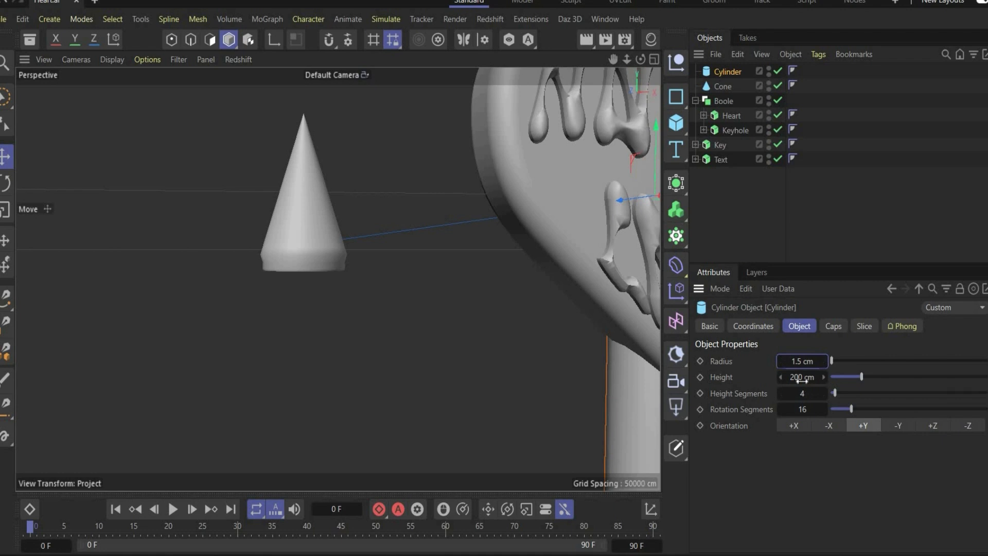
Step: Set the cylinder's height to 4 cm and its height segments to 40
double_click(802, 377)
text(4)
key(Return)
click(803, 393)
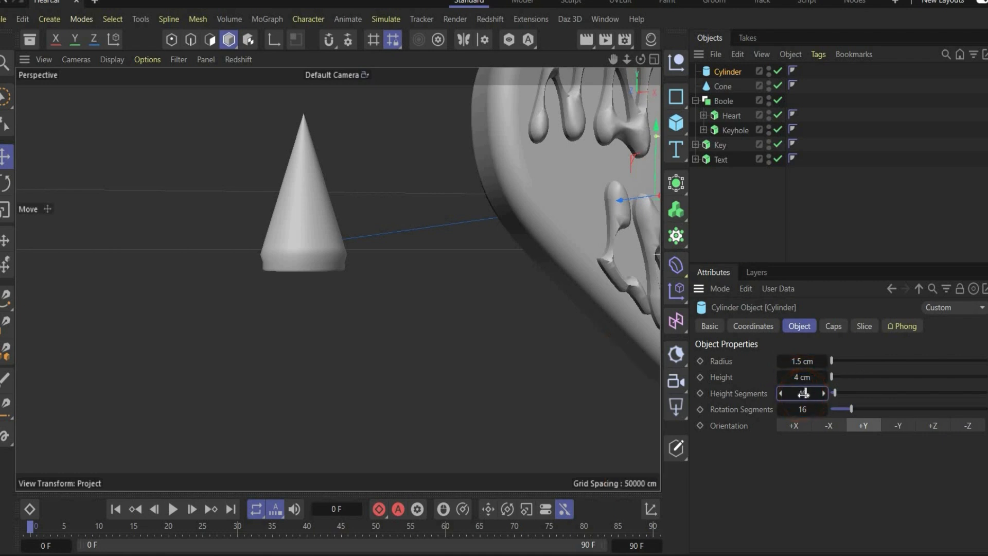
text(40)
key(Return)
Step: Move the cylinder directly beneath the cone and fillet its caps with 5 segments and a 0.1 cm radius
scroll(384, 267, down, 4)
drag(574, 230, 406, 271)
drag(347, 160, 341, 224)
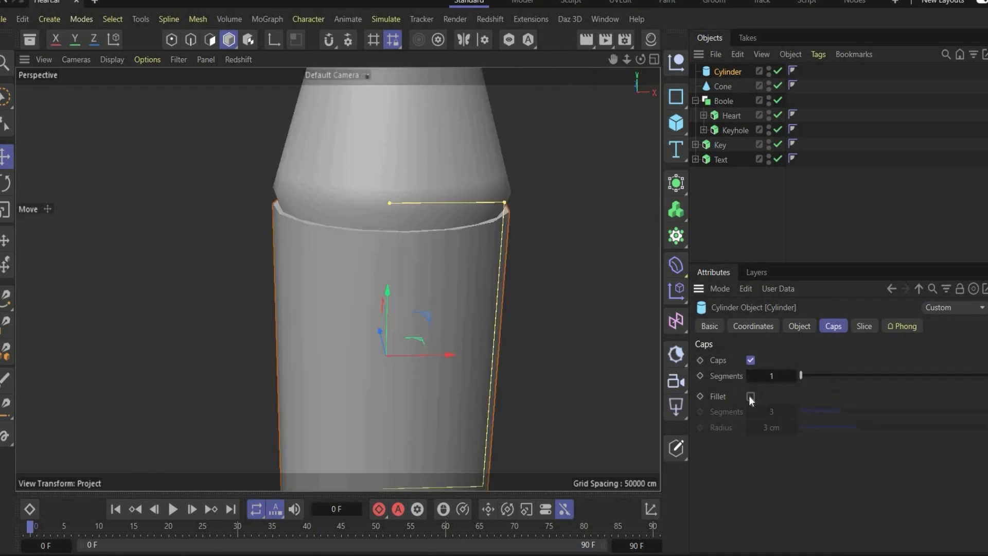
click(750, 397)
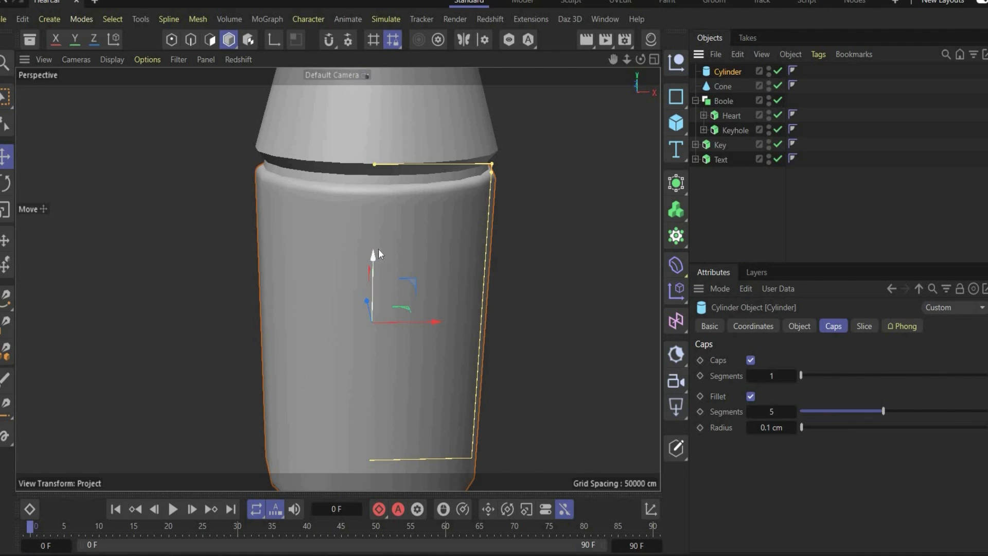
Step: Add a Bulge deformer inside the cylinder, fit it to its parent and set its strength to -20%
scroll(273, 218, down, 5)
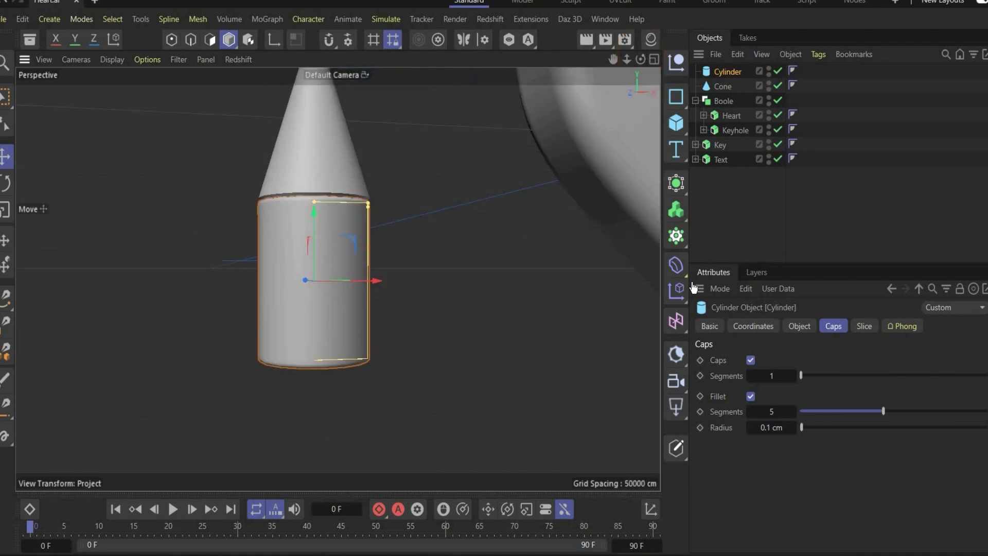
click(677, 266)
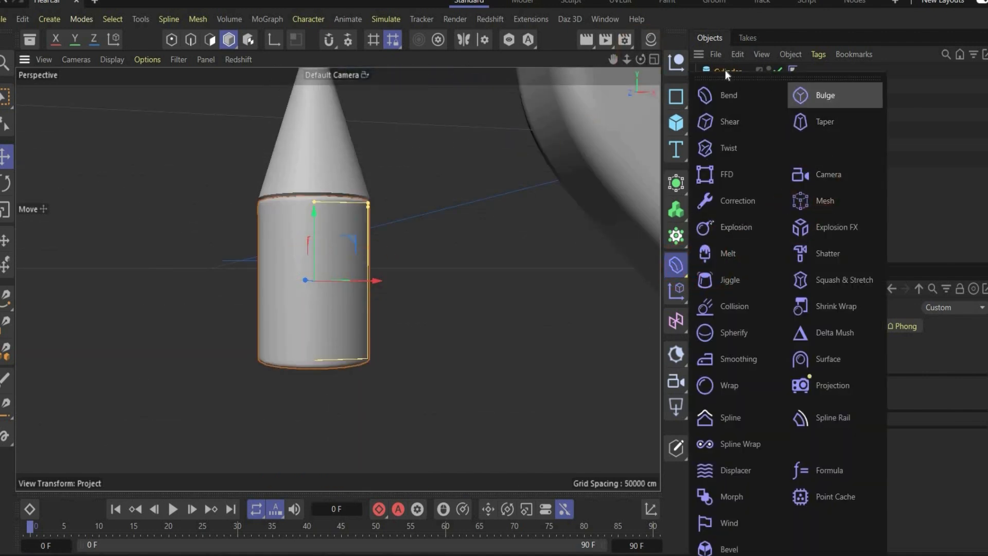
click(827, 97)
mouse_move(723, 71)
mouse_down()
mouse_move(727, 99)
mouse_move(730, 87)
mouse_up()
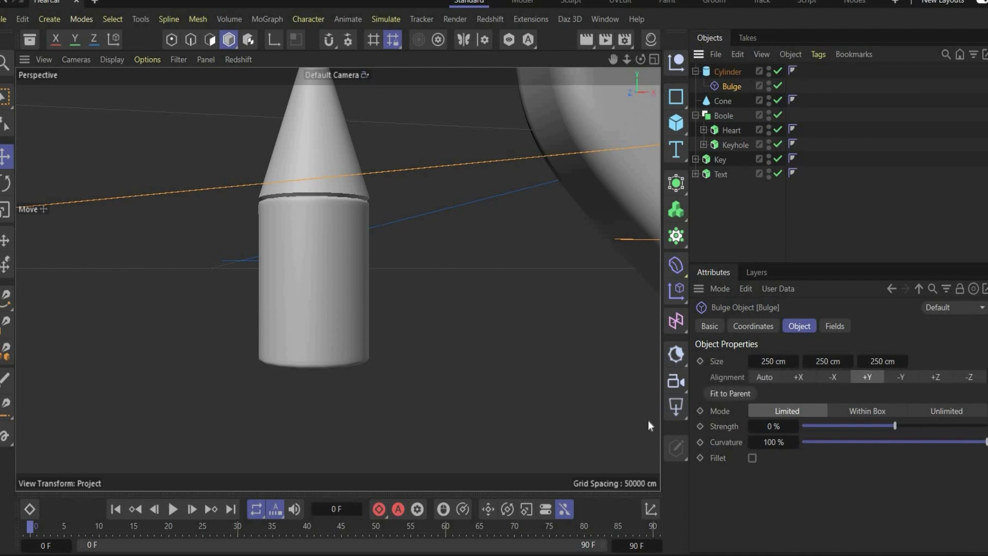
click(723, 393)
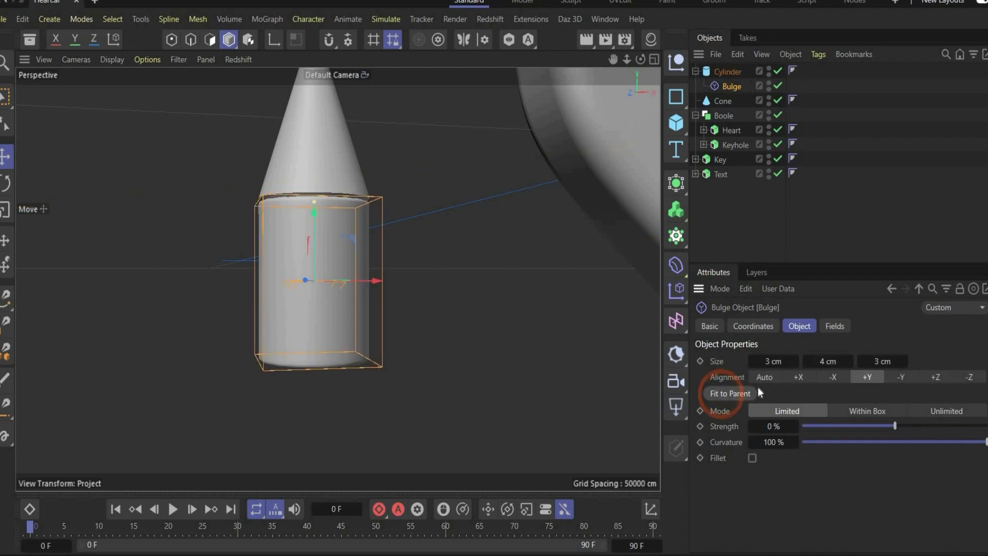
click(876, 425)
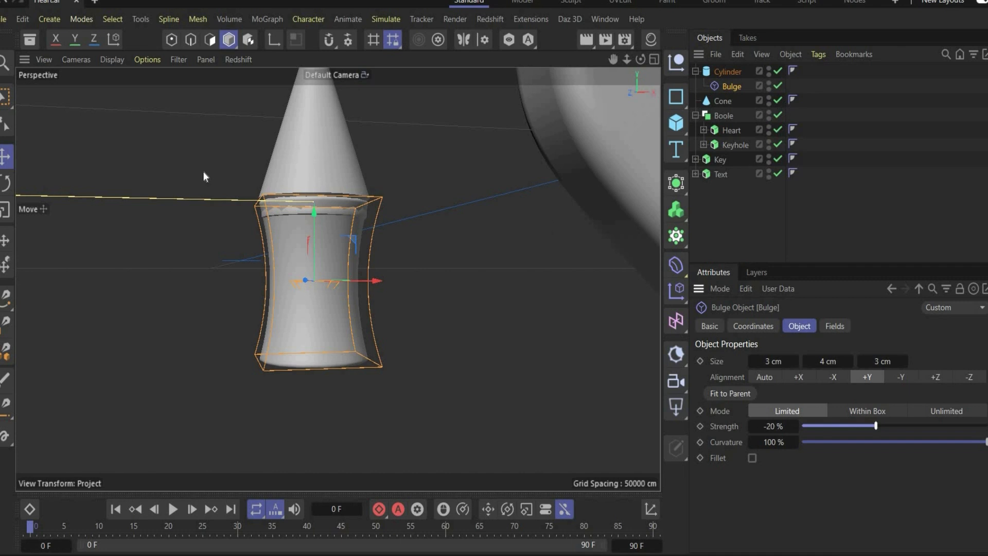
Step: Raise the cone slightly along Y so it sits on top of the bulged cylinder
drag(612, 57, 728, 72)
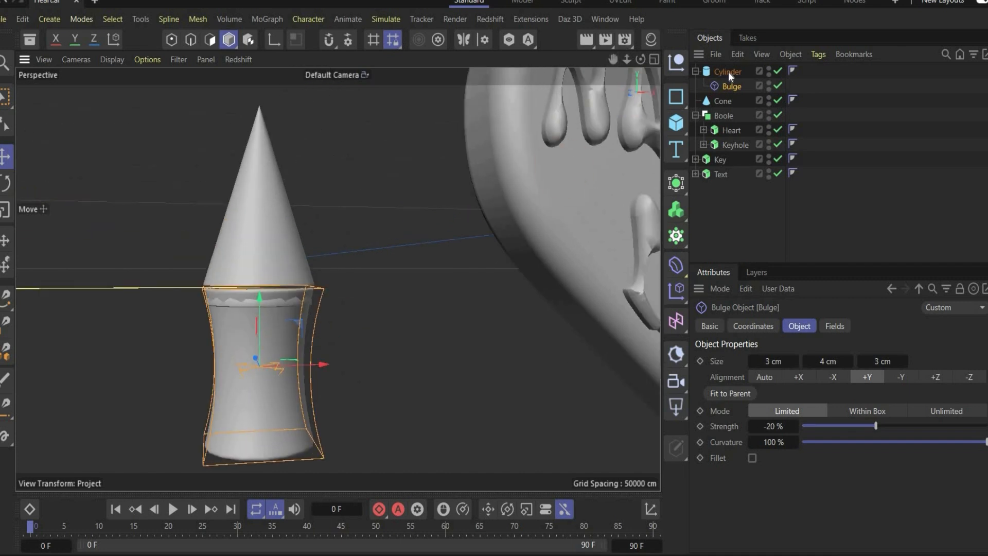
click(728, 72)
click(206, 200)
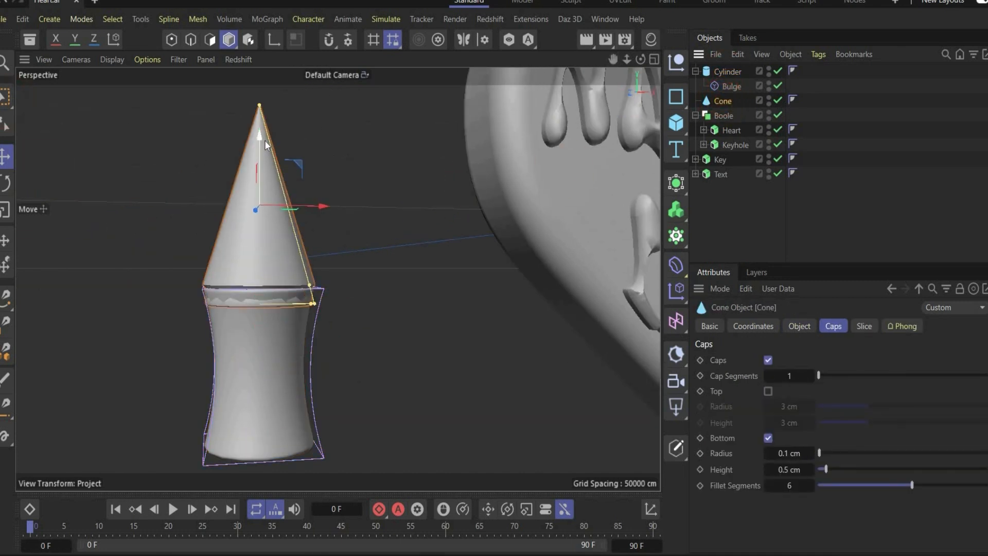
drag(265, 140, 265, 132)
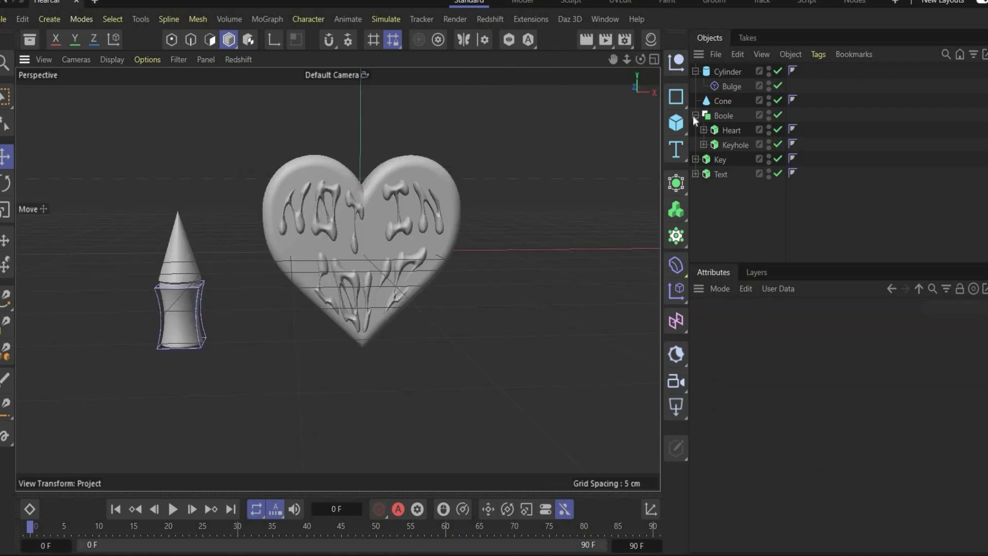
Step: Collapse the Boole and Cylinder hierarchies, add a Cloner and place the cylinder inside it
click(696, 116)
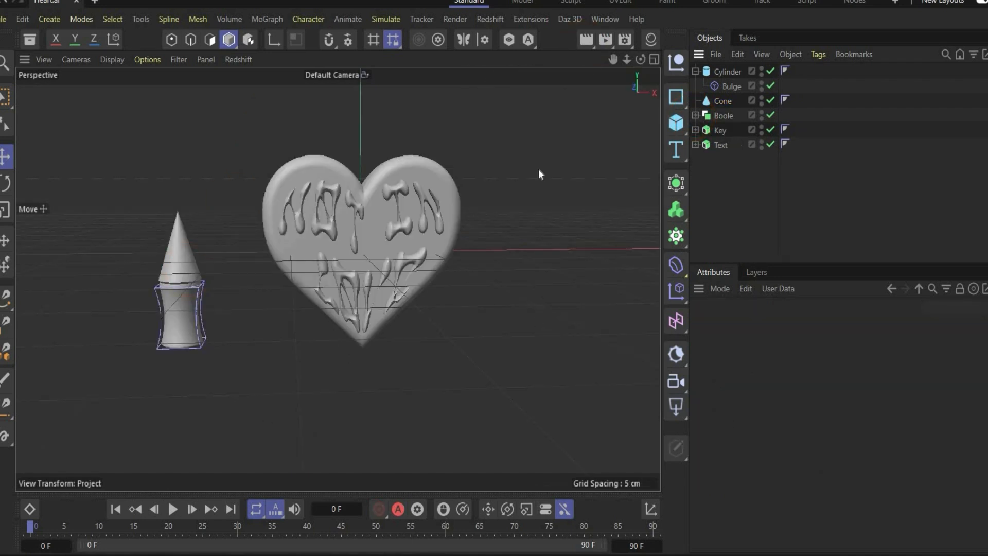
click(695, 71)
drag(676, 183, 755, 224)
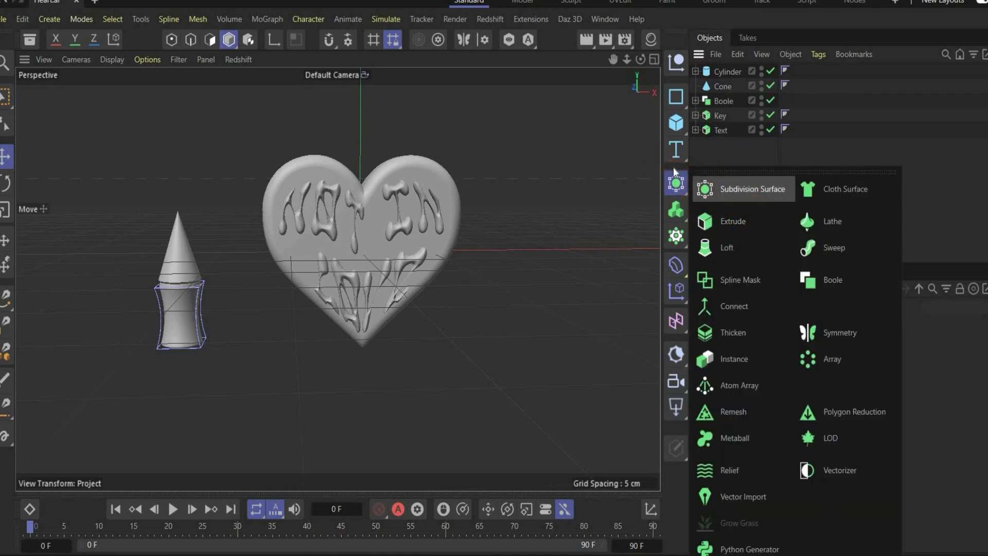
click(676, 237)
click(728, 263)
drag(726, 86, 730, 68)
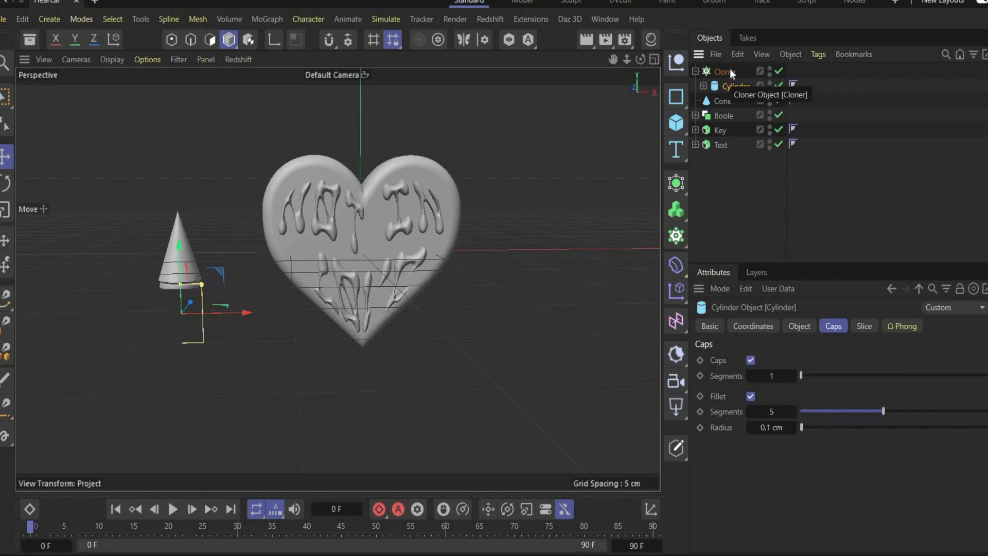
Step: Set the Cloner's mode to Object and assign the Heart spline as its distribution object
click(730, 71)
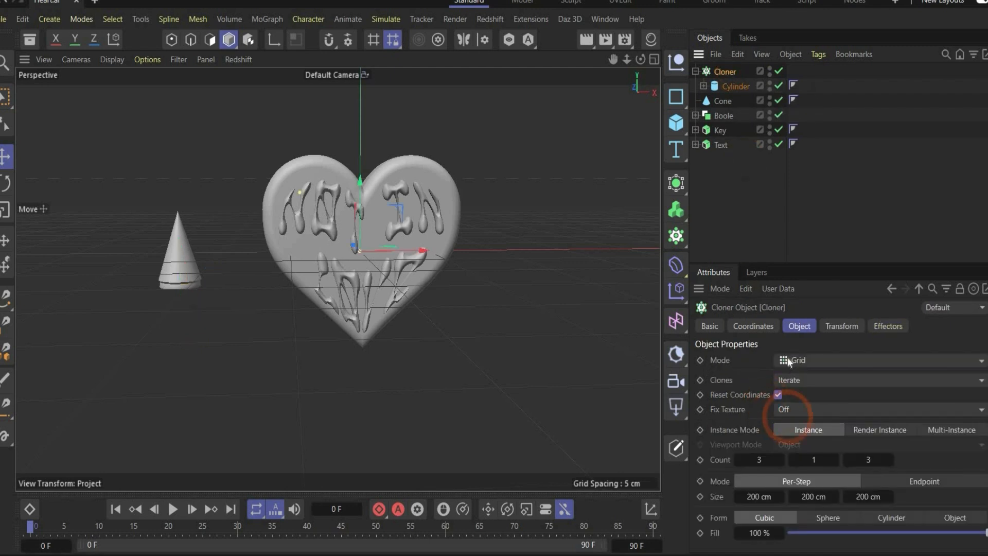
click(787, 359)
click(797, 378)
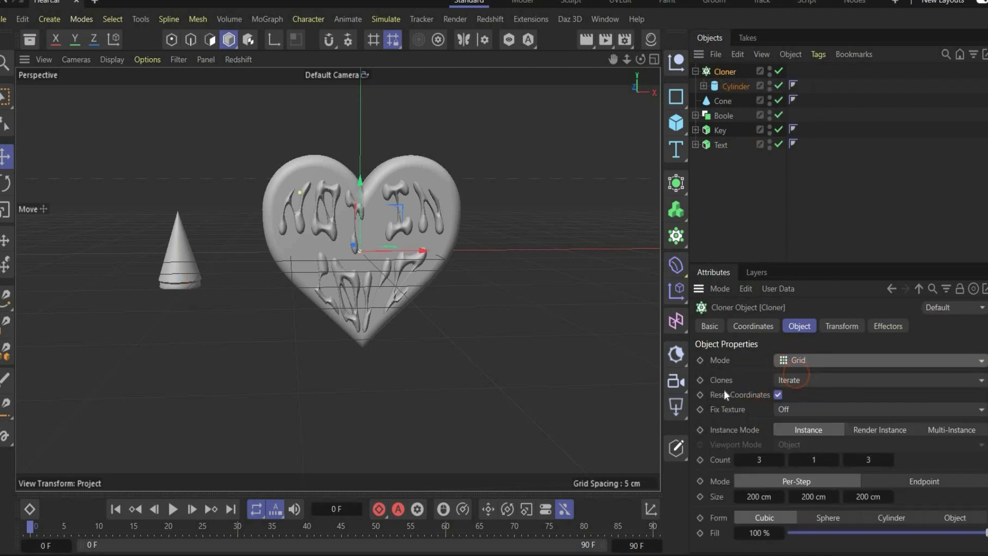
click(696, 116)
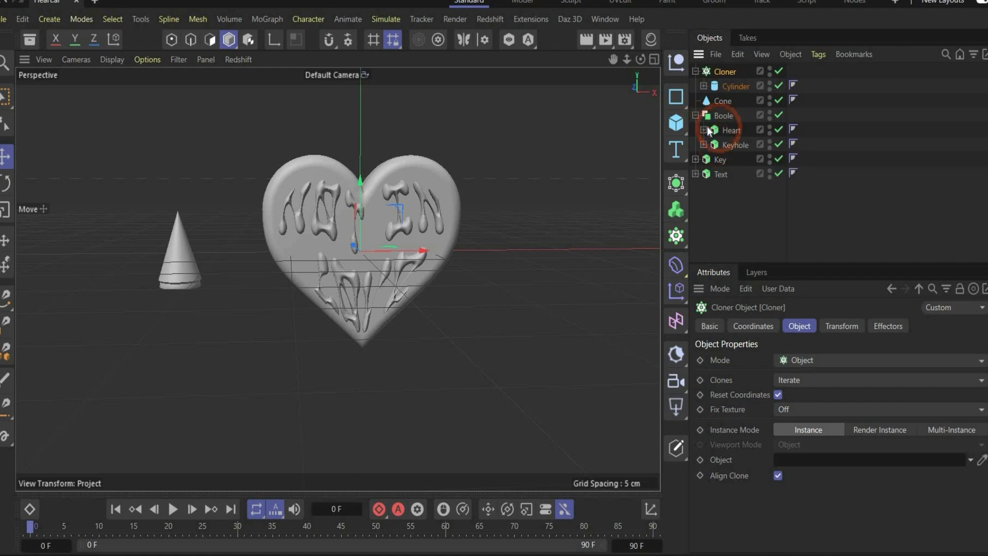
click(704, 130)
drag(736, 147, 805, 467)
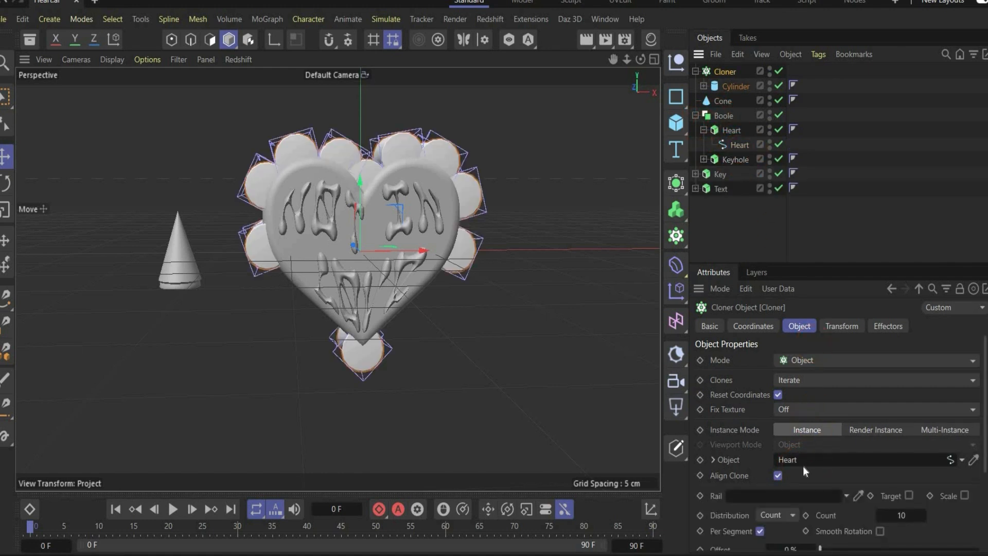
Step: Rotate the Cloner's clones by 90° on R.B in its transform settings
click(842, 326)
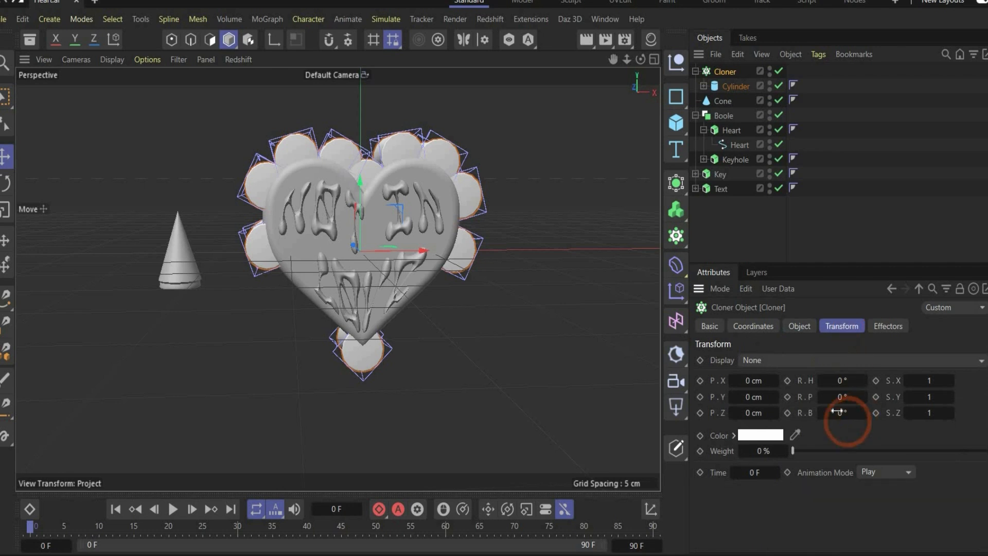
double_click(838, 410)
text(90)
key(Return)
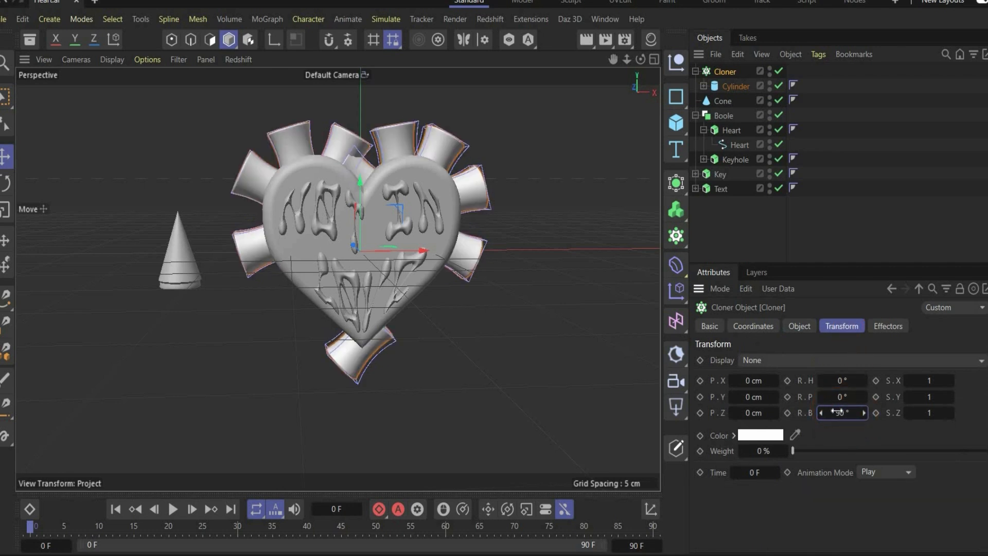
Step: Distribute the clones evenly along the heart spline with smooth rotation and a count of 14
click(799, 327)
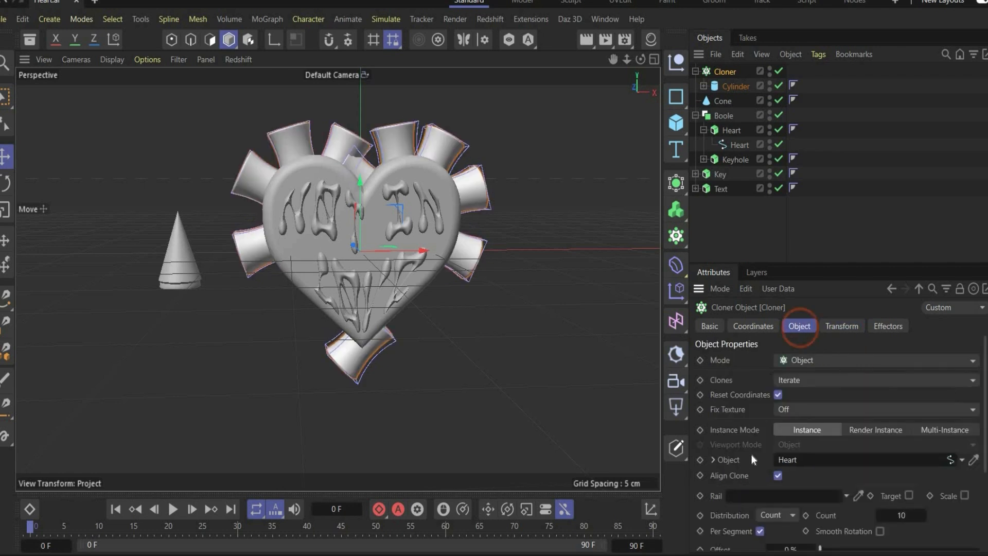
click(775, 428)
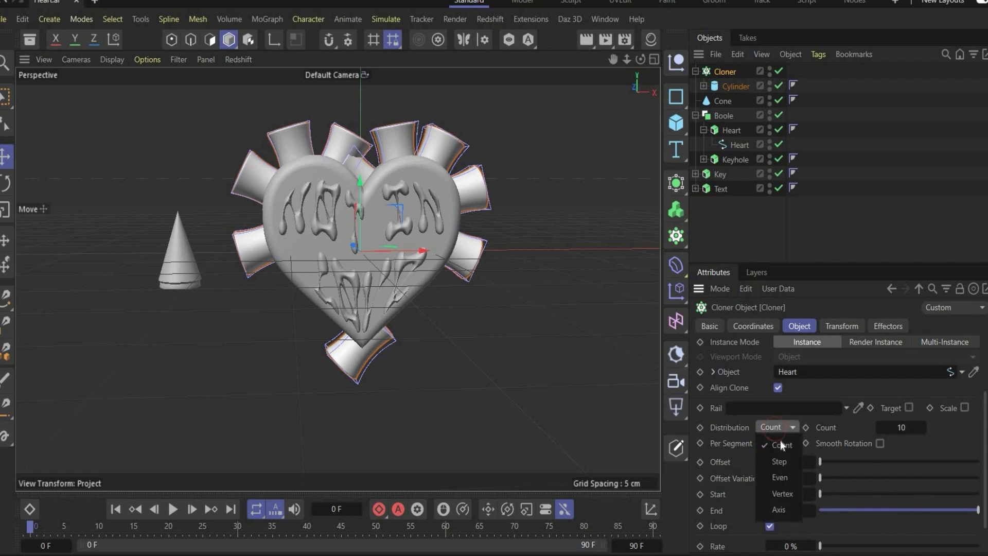
click(786, 479)
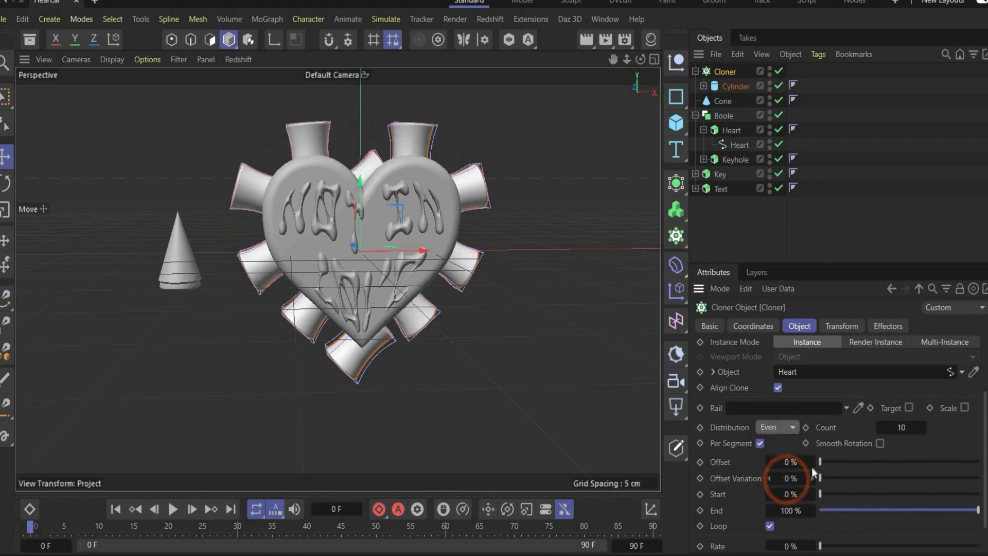
click(880, 443)
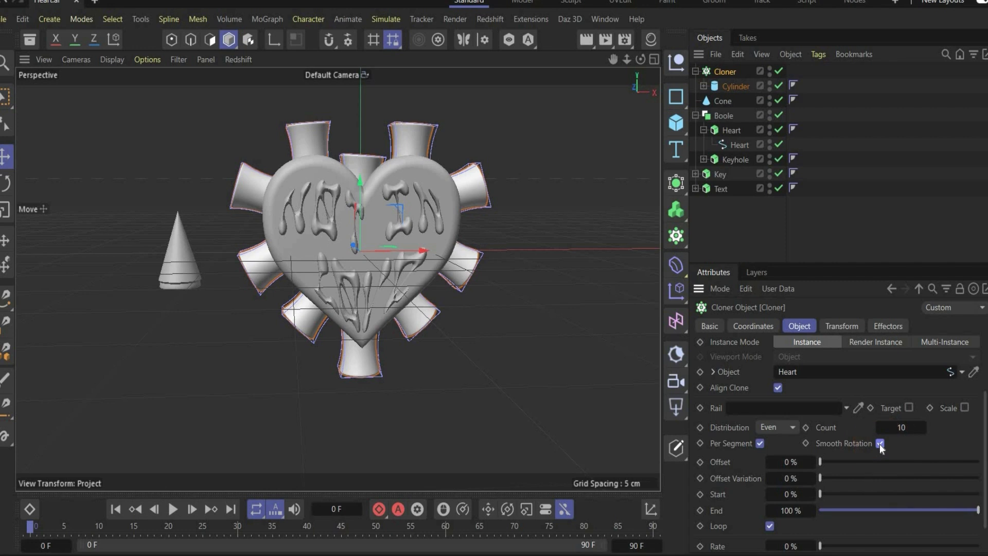
click(909, 427)
text(14)
key(Return)
Step: Scale the cloned cylinders around the heart to 0.5 on X, Y and Z in the Cloner's transform settings
click(842, 326)
click(932, 379)
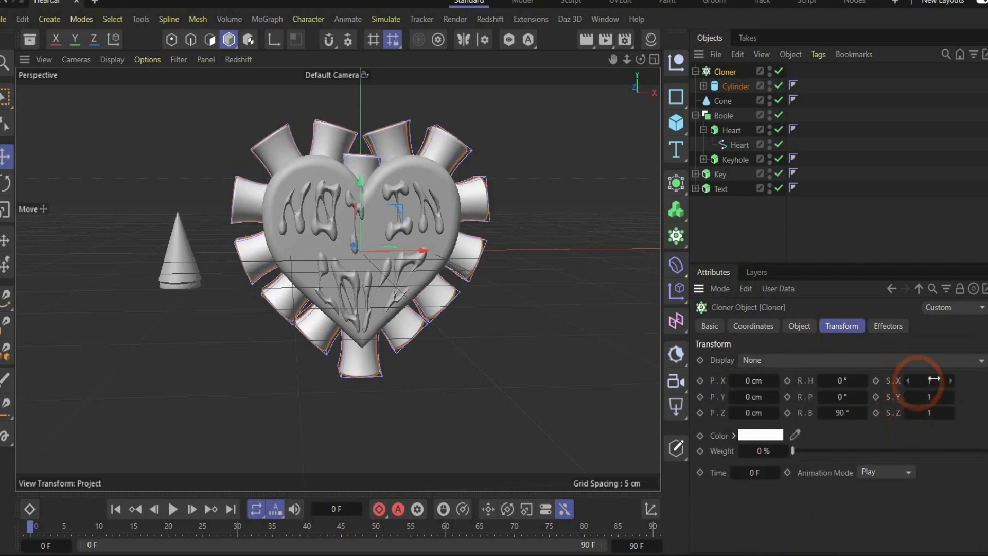
click(933, 380)
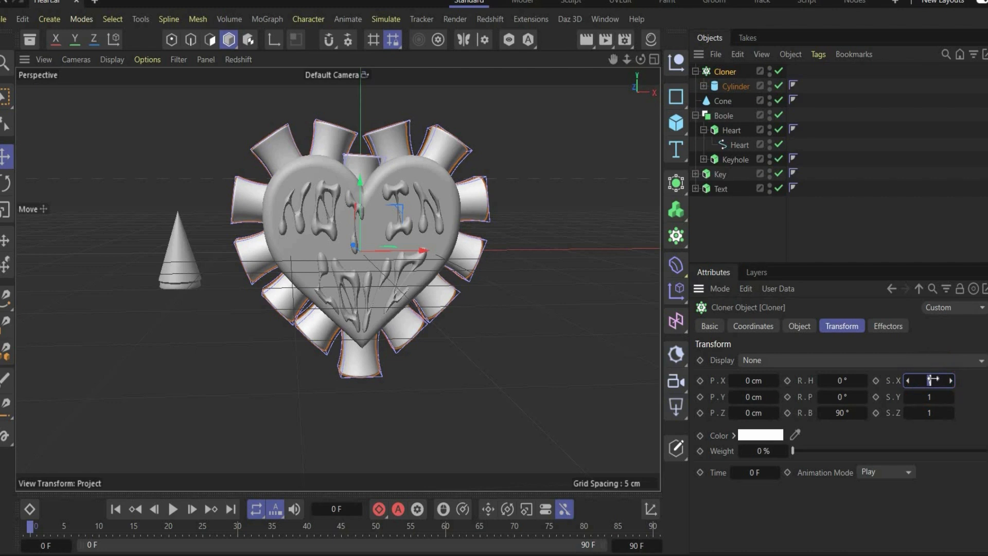
text(0.5)
key(Return)
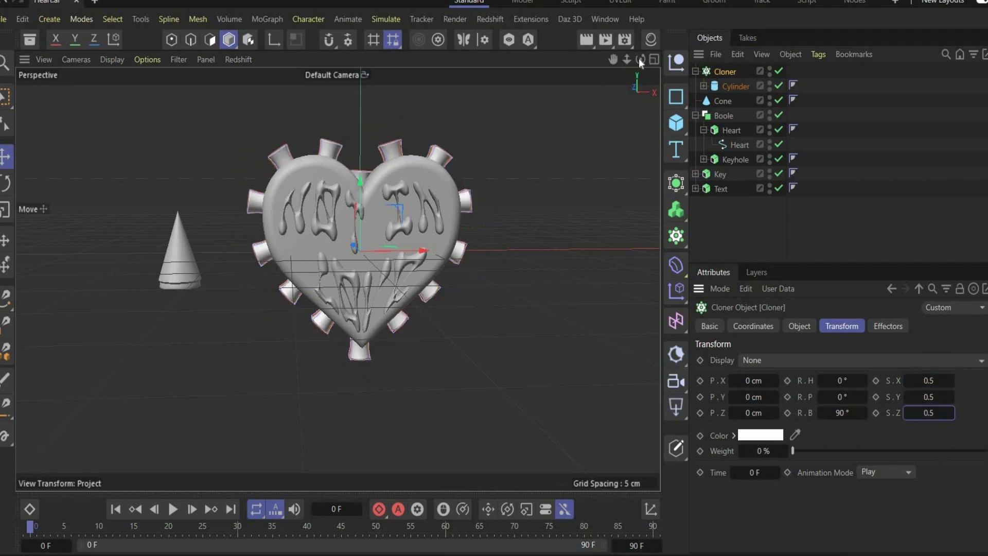
Step: Try to shift the Heart spline inside the Boole along its depth axis and undo the change
alt+drag(337, 279, 31, 309)
click(739, 144)
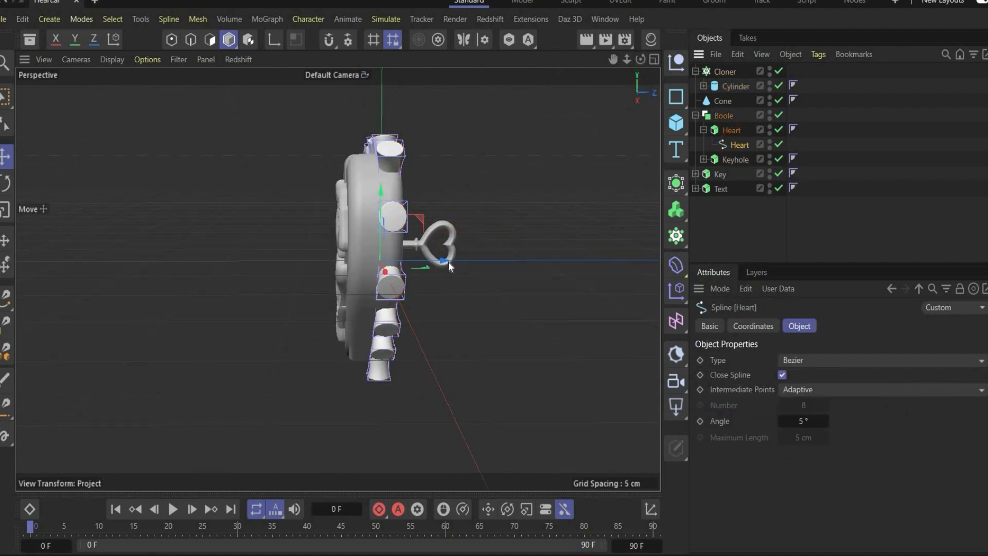
drag(442, 262, 437, 264)
key(ctrl+z)
key(ctrl+z)
Step: Copy the Heart spline out of the Boole to the top level and collapse the Boole hierarchy
click(736, 144)
key(ctrl+c)
key(ctrl+v)
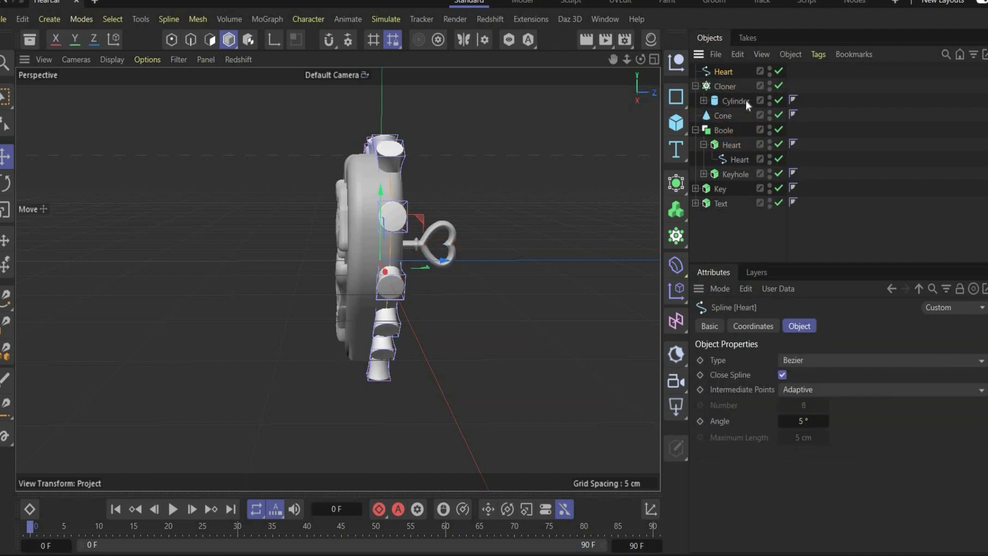
click(697, 131)
drag(726, 73, 726, 86)
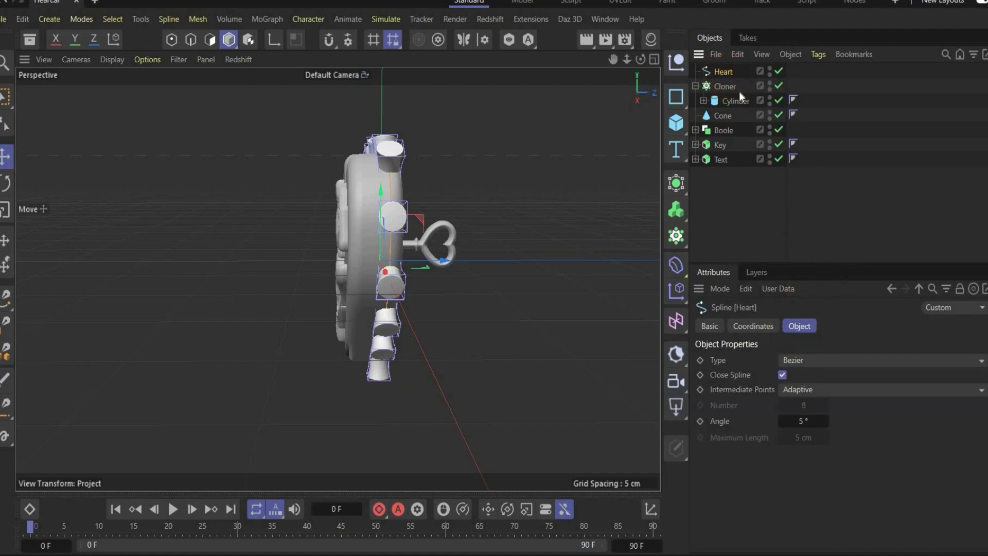
Step: Assign the copied Heart spline as the Cloner's distribution object
click(739, 88)
click(800, 326)
scroll(747, 412, down, 3)
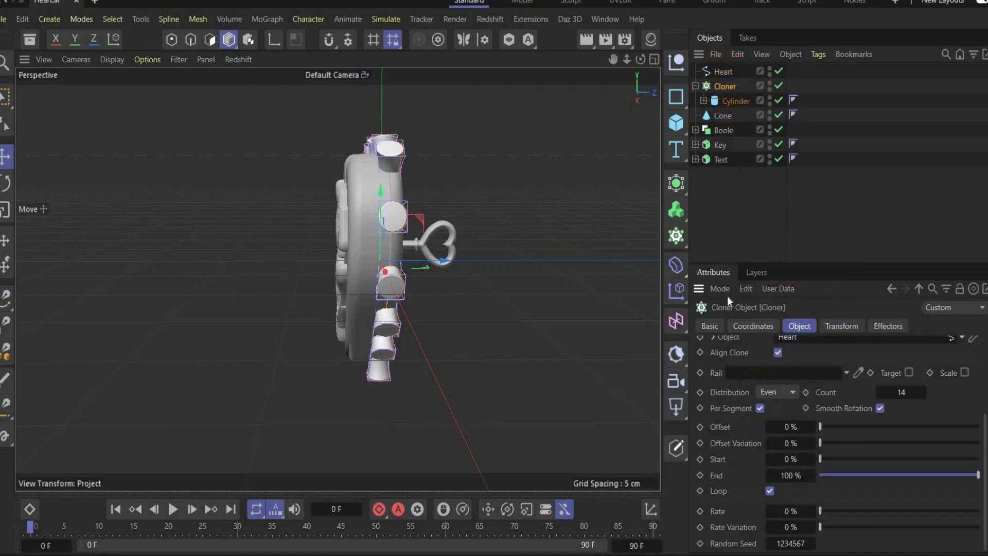
scroll(727, 456, up, 3)
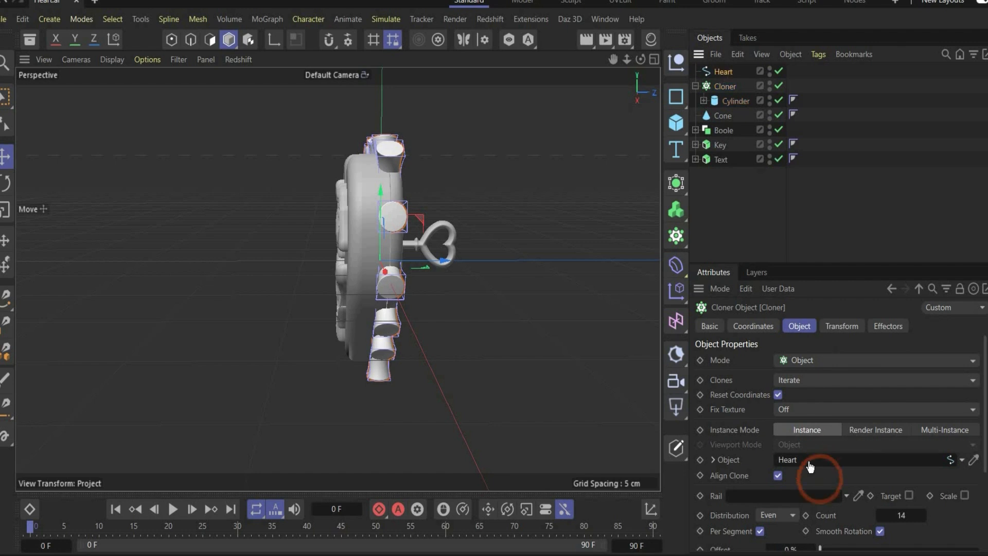
Step: Move the copied Heart spline along Z so the cylinder clones sit midway through the heart's thickness
click(723, 72)
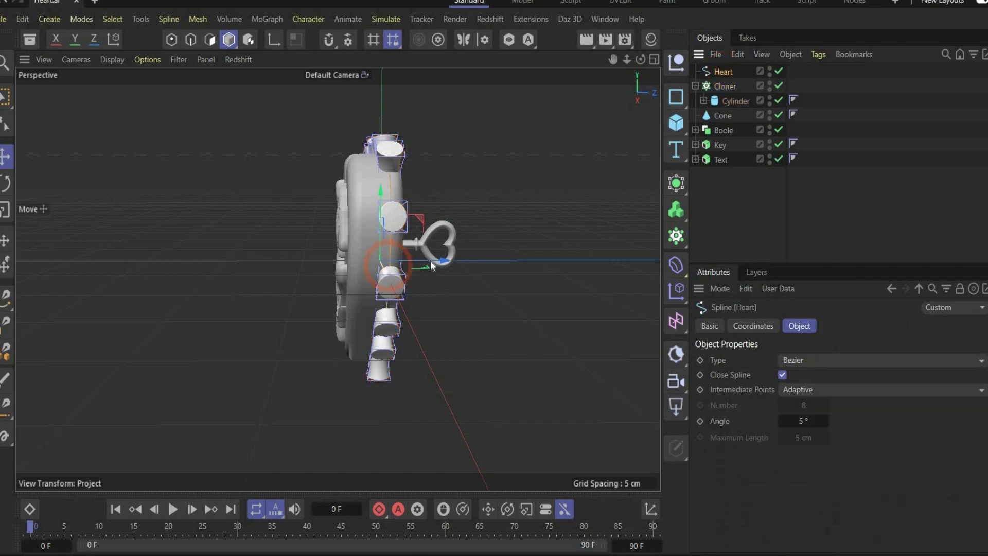
drag(427, 259, 419, 265)
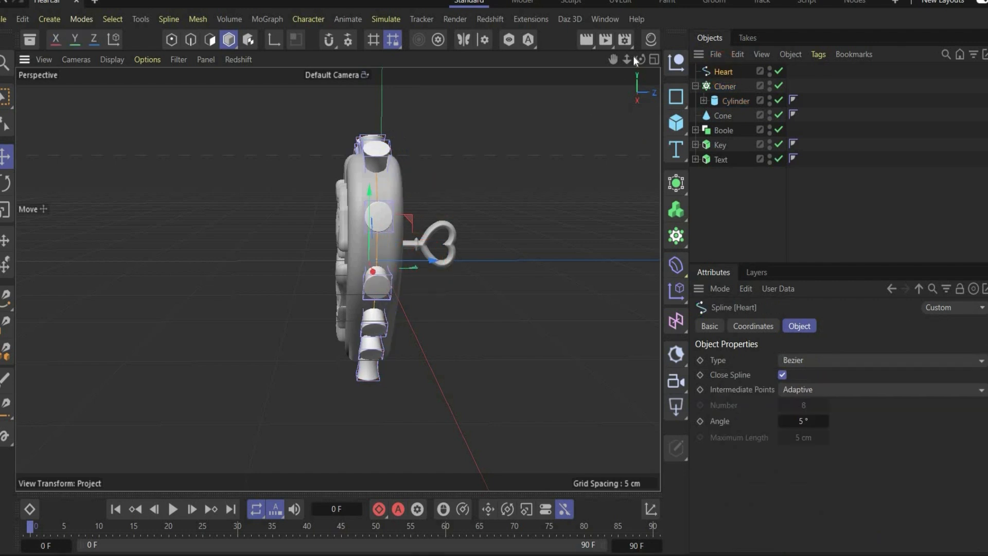
drag(641, 59, 618, 64)
alt+drag(386, 245, 513, 232)
scroll(513, 233, down, 1)
Step: Duplicate the Cloner and replace the cylinder in the copy with the cone
click(723, 85)
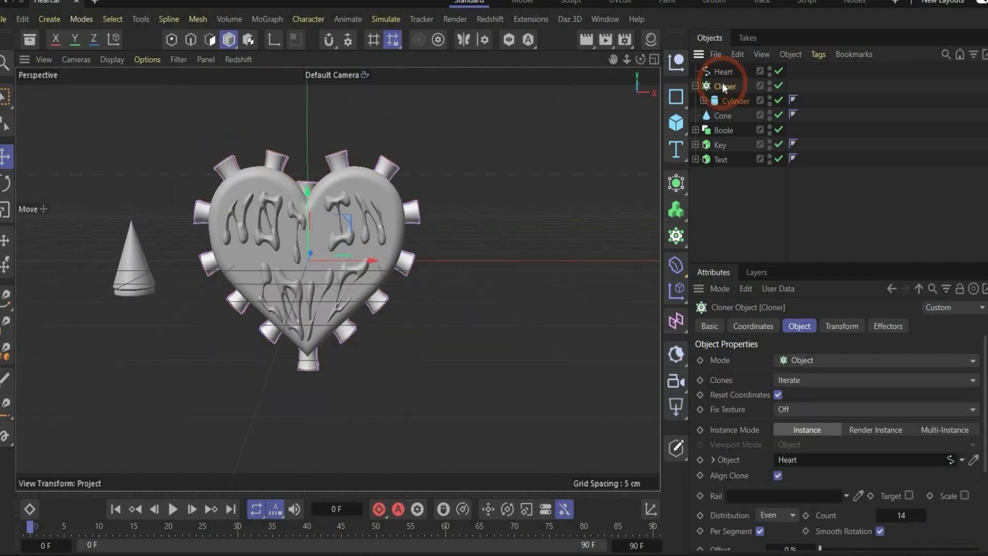
key(ctrl+c)
key(ctrl+v)
click(737, 88)
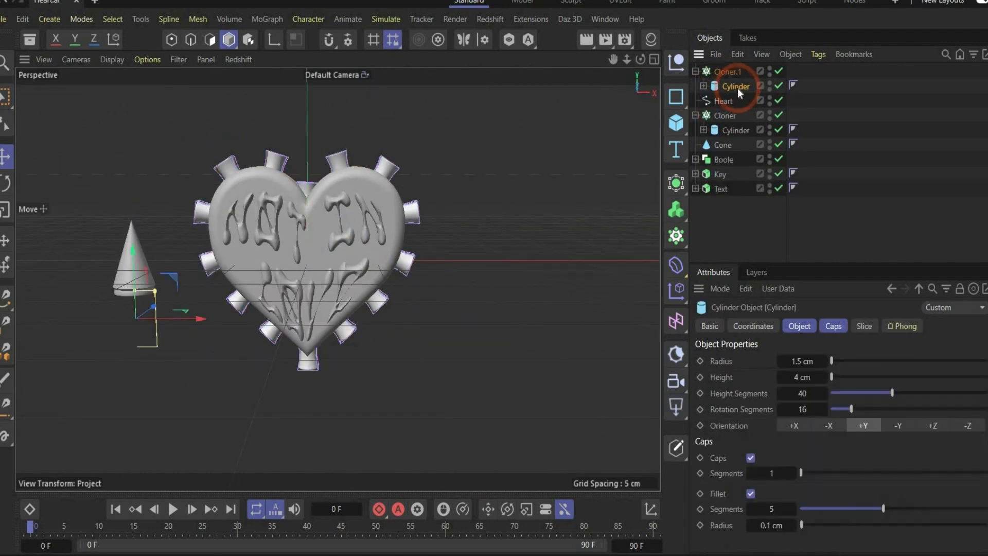
key(Delete)
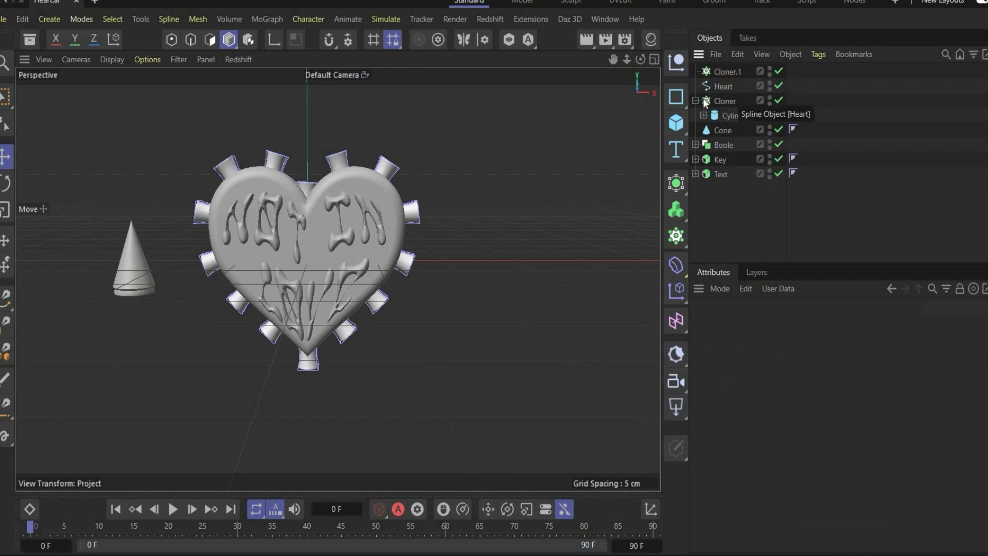
drag(731, 117, 729, 91)
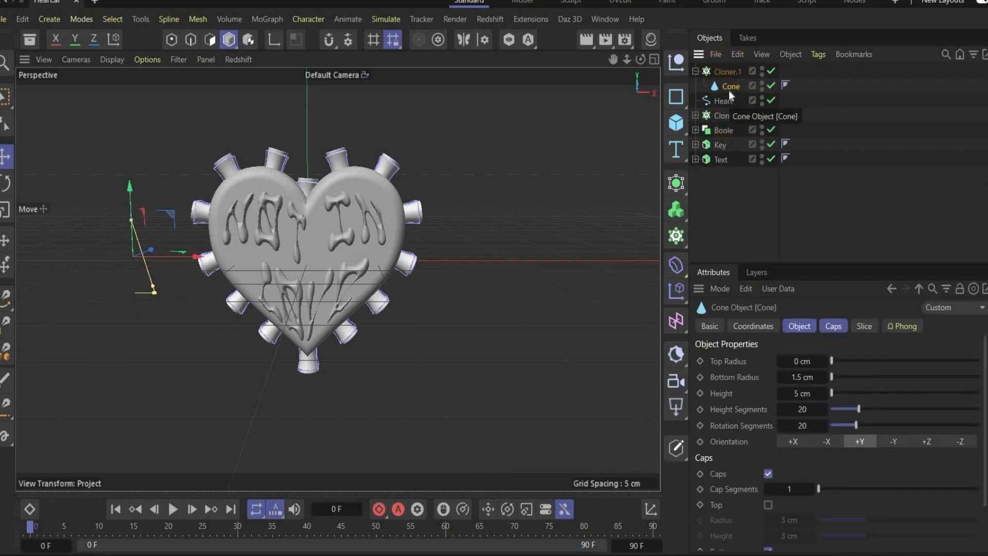
Step: Set the cone Cloner's R.B transform to 270° so the cones point outward from the heart
click(706, 71)
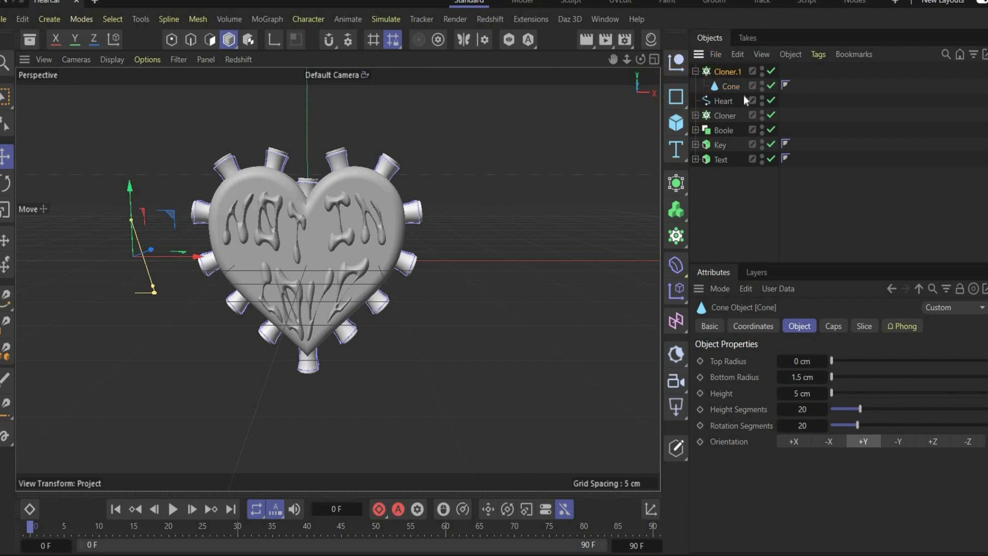
click(842, 326)
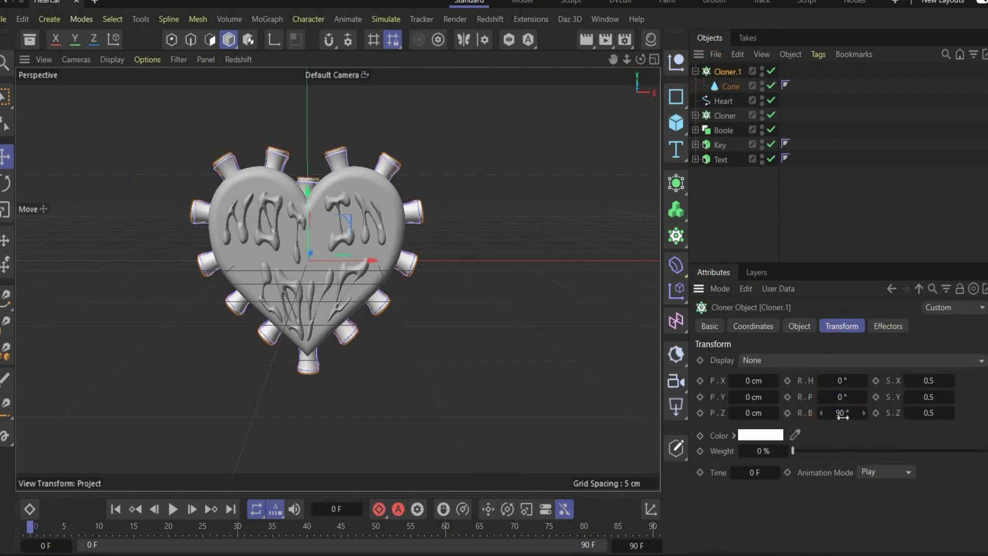
double_click(842, 412)
text(270)
key(Return)
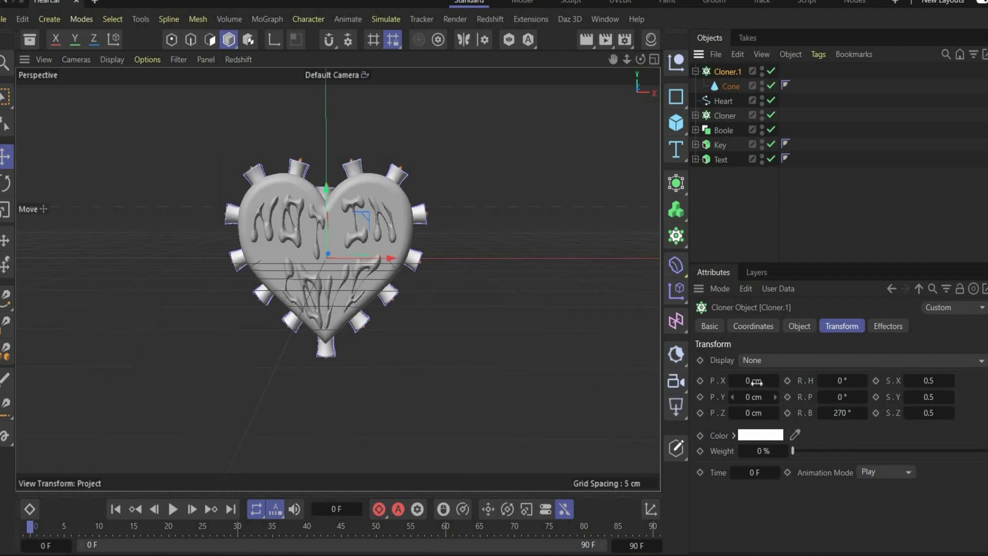
Step: Offset the cone clones to -2.24 cm on P.X so they cap the cylinders as spikes
double_click(755, 382)
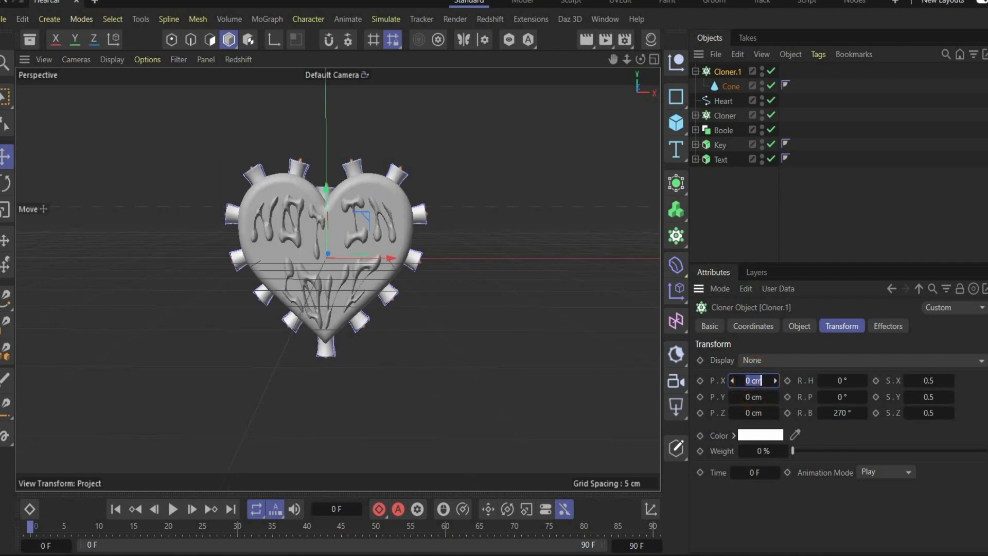
text(-2.24 cm)
key(Return)
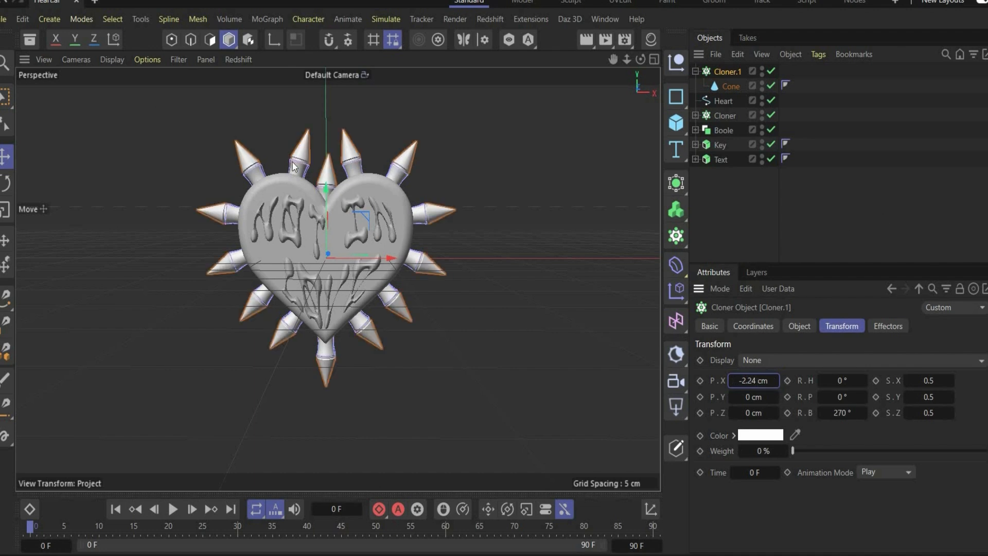
drag(640, 59, 337, 446)
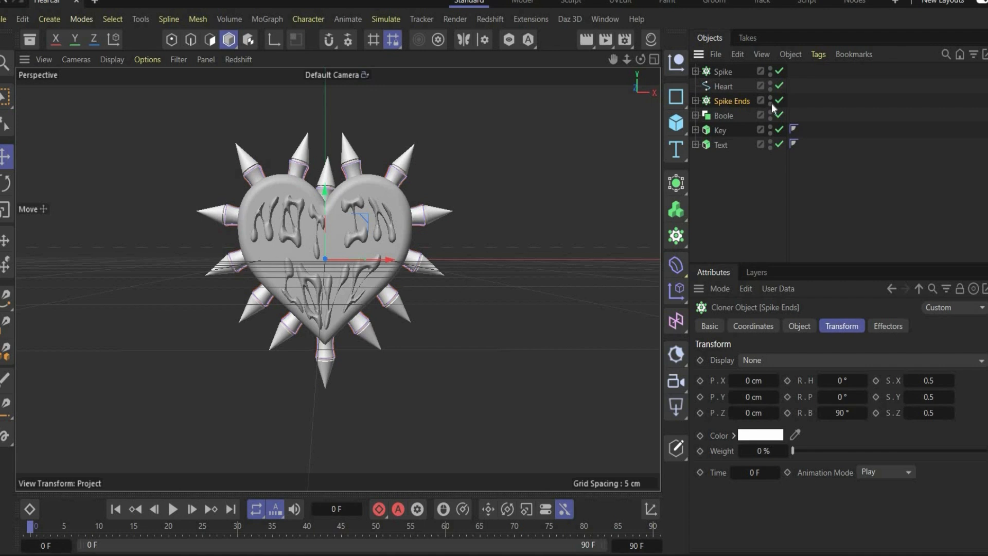
Step: Duplicate the extruded "NOT IN LOVE" text on the heart
click(285, 234)
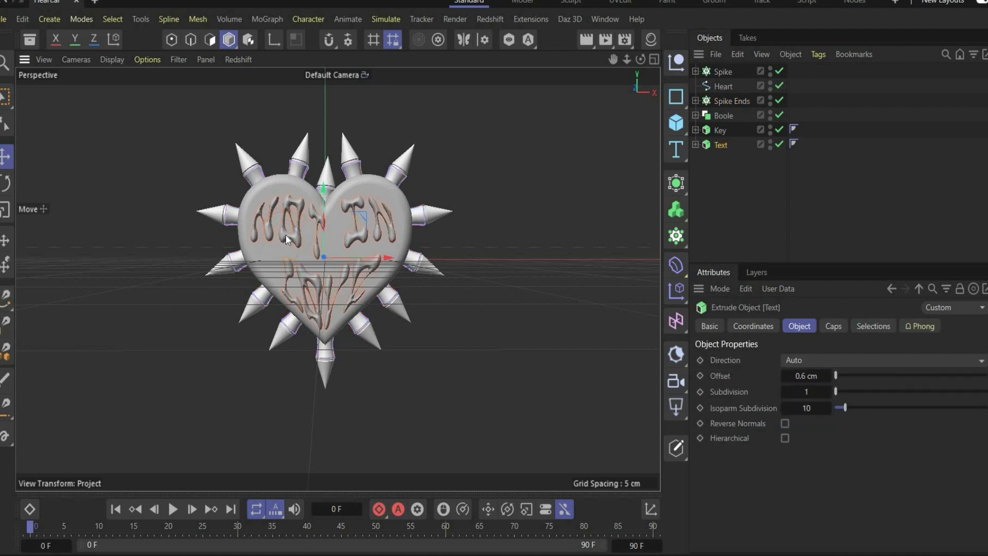
key(ctrl+c)
key(ctrl+v)
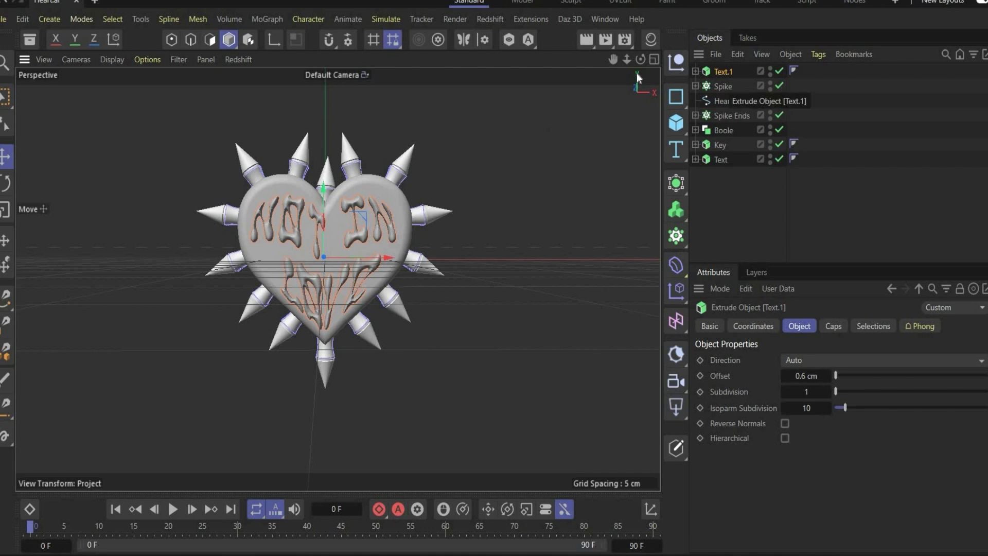
Step: Turn the text copy to a heading of -180° and move it out behind the heart's back face
alt+drag(286, 235, 427, 234)
click(7, 183)
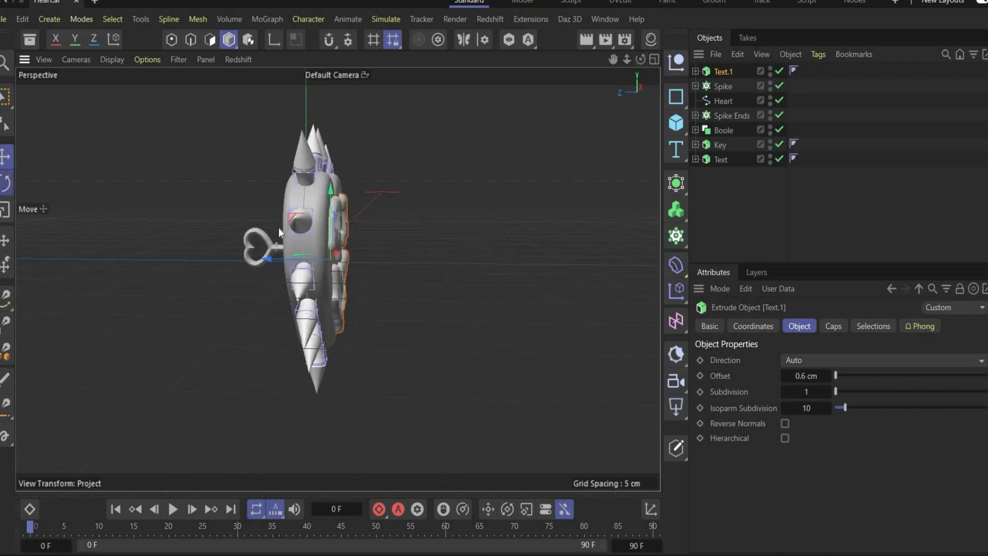
click(357, 261)
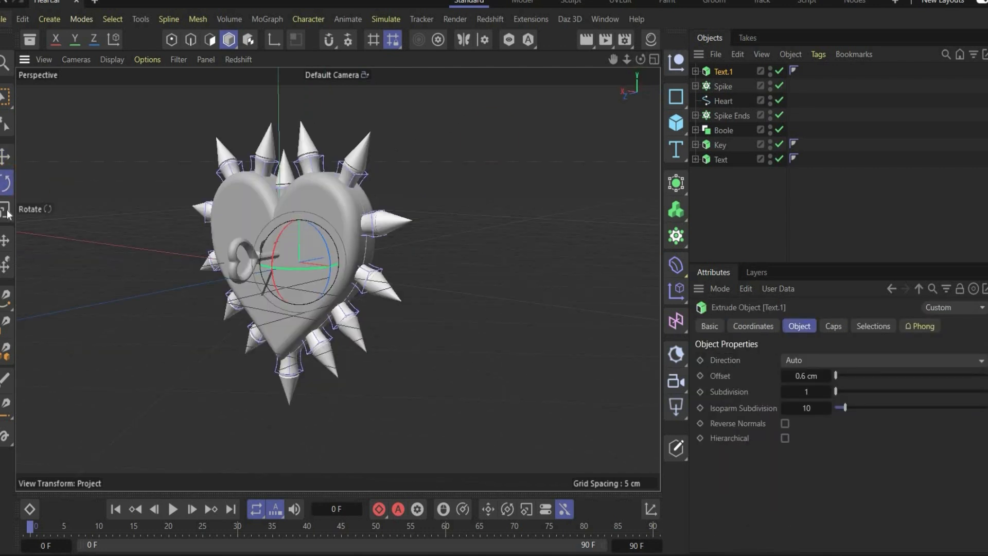
key(e)
drag(292, 270, 314, 271)
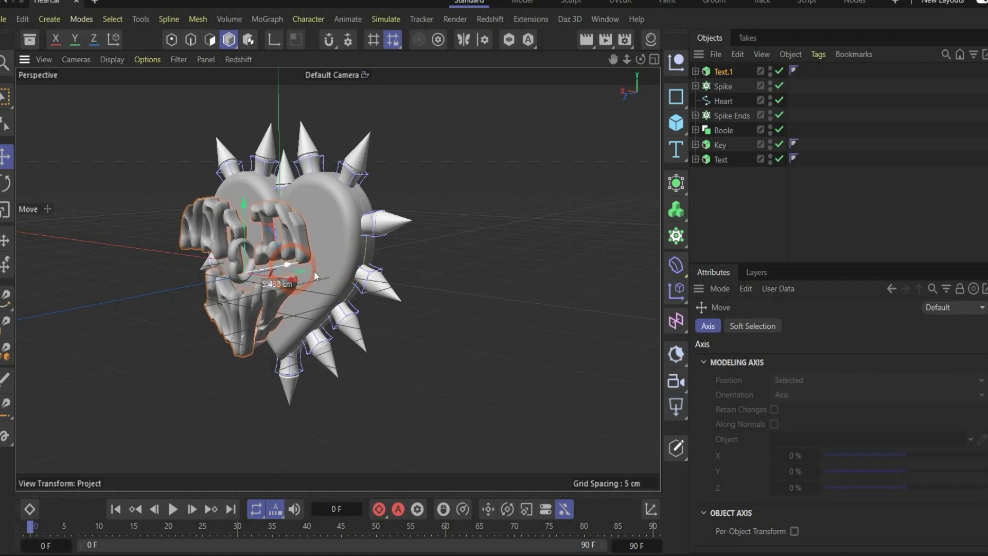
Step: Scale the text copy to 0.4 on X and Y in its coordinates
click(723, 72)
click(754, 326)
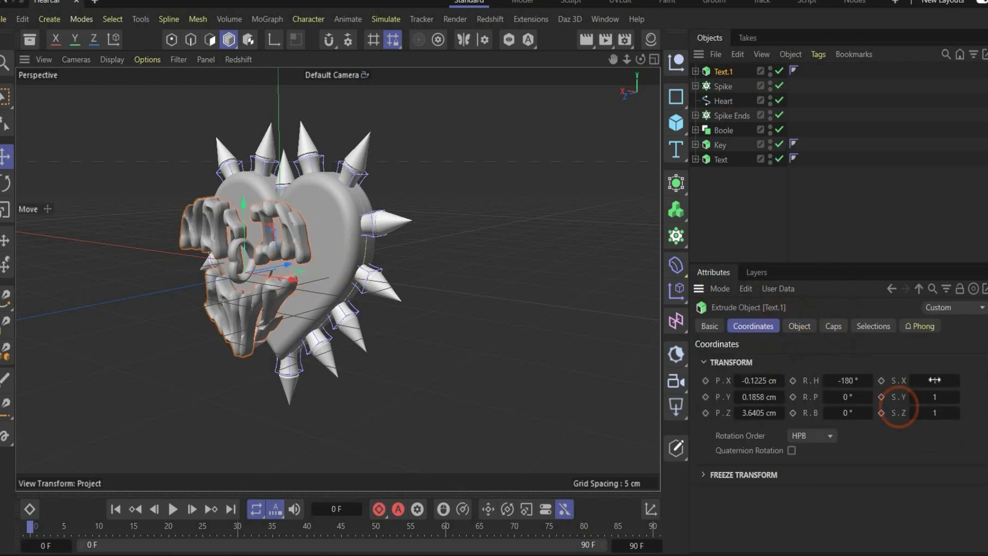
click(935, 380)
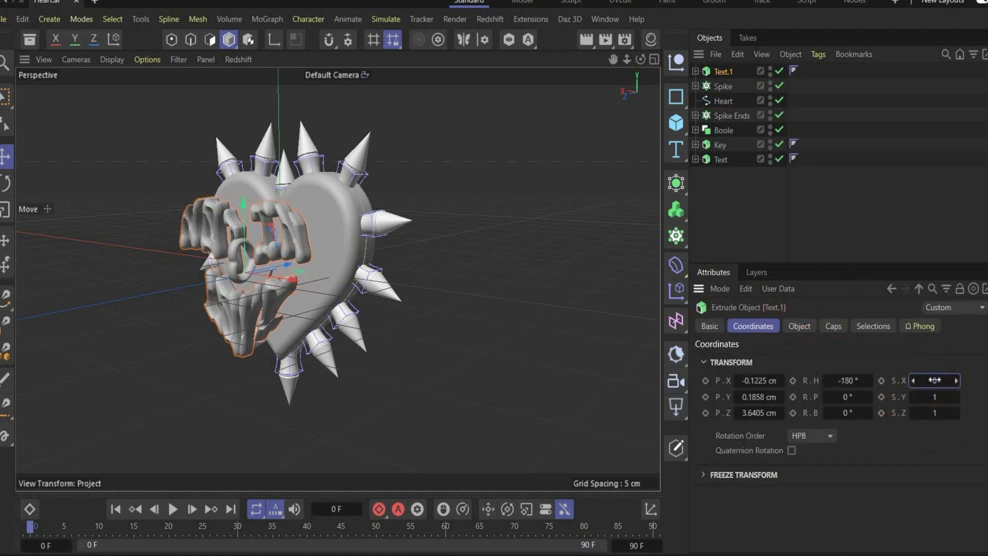
text(0.4)
key(Return)
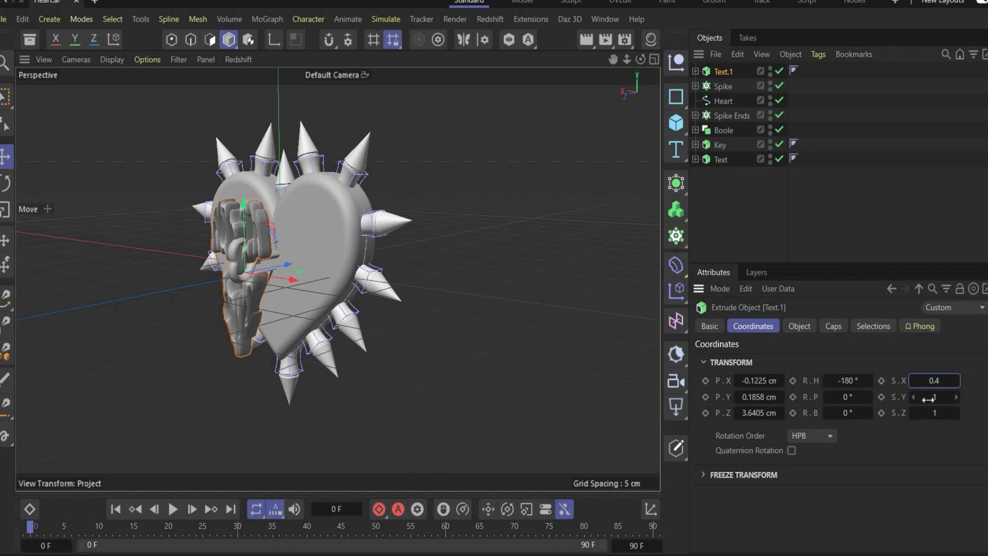
click(928, 398)
text(0)
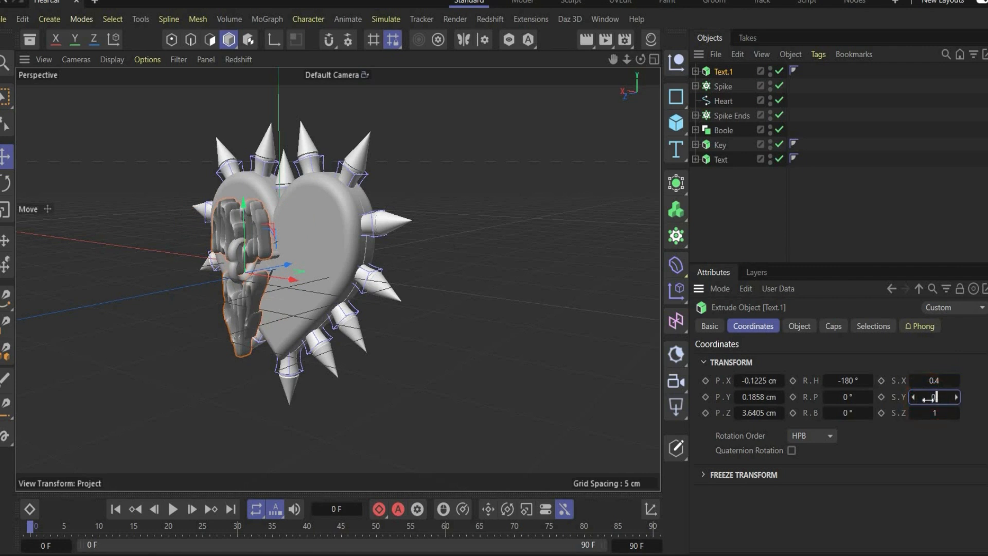
text(.4)
key(Return)
Step: Move the text copy onto the back of the heart's upper lobe, at about X -3.5 cm, Y 2.8 cm and Z 0.7 cm
drag(285, 265, 322, 253)
drag(283, 201, 283, 158)
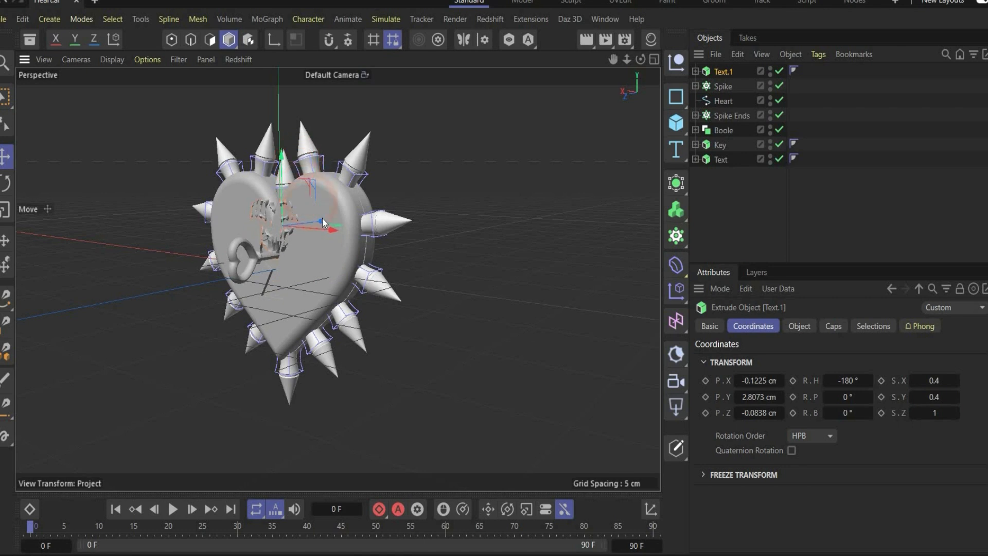
drag(317, 221, 317, 231)
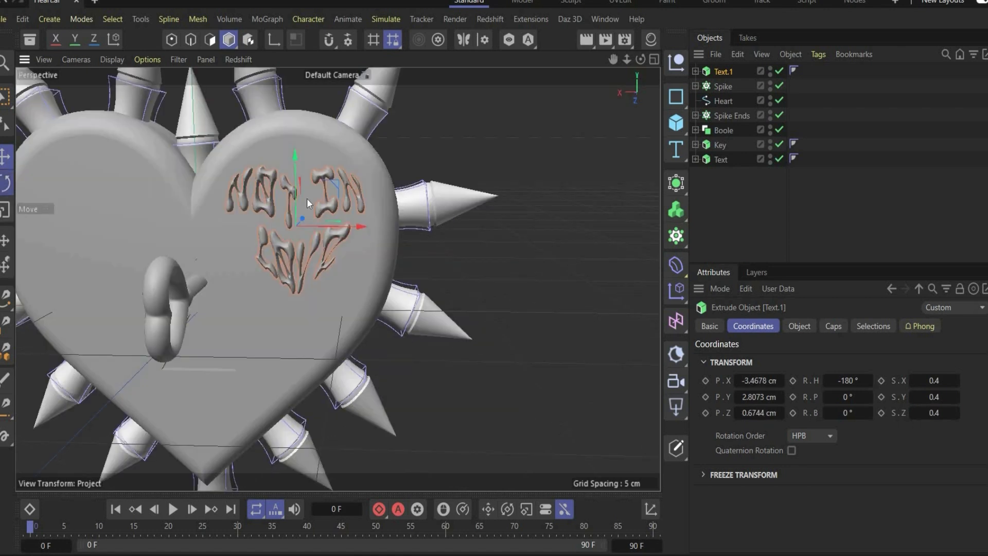
Step: Tilt the small text copy about 16° on its bank axis so it sits slanted on the heart's back
key(r)
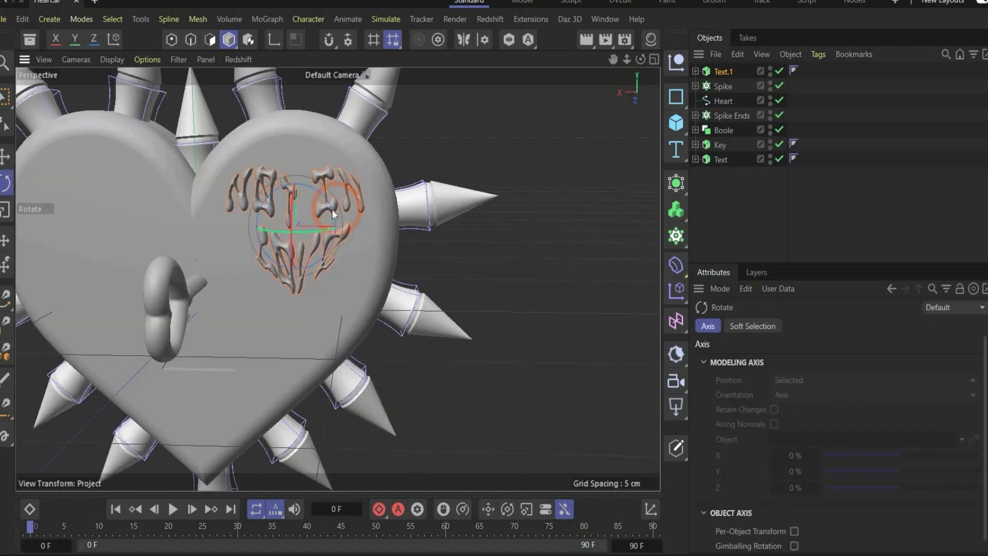
drag(332, 209, 416, 217)
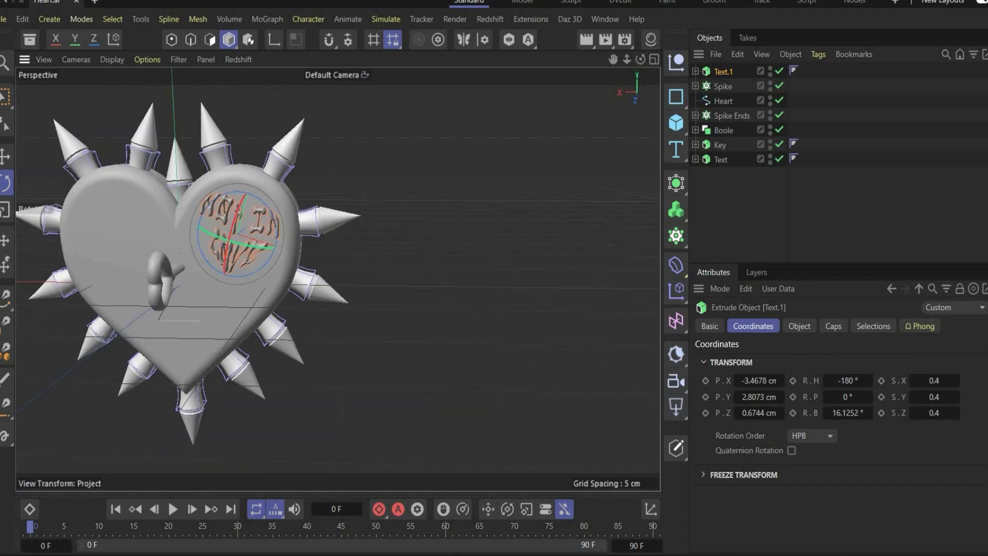
drag(640, 60, 669, 103)
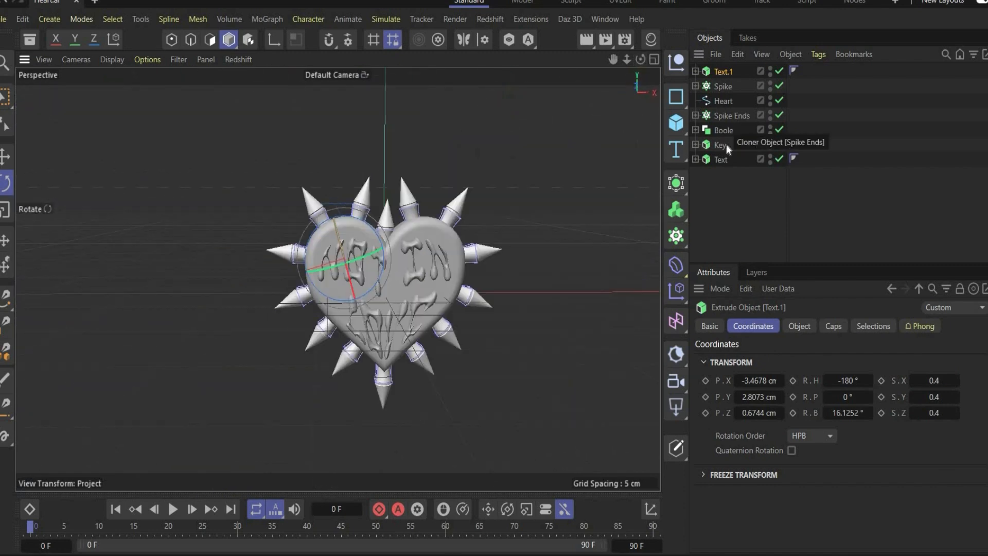
click(672, 67)
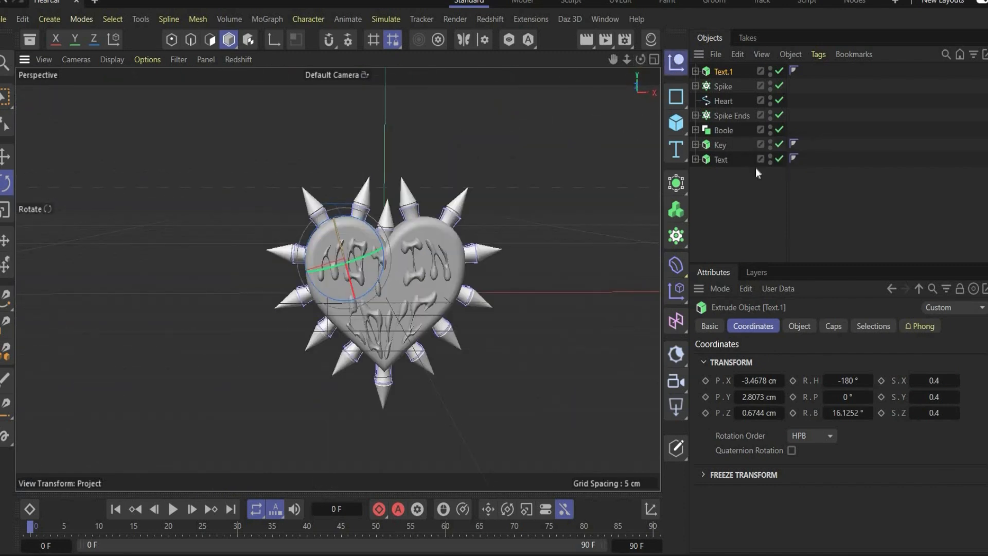
Step: Group the text, spike, heart, Boole and key objects under a new null
click(739, 174)
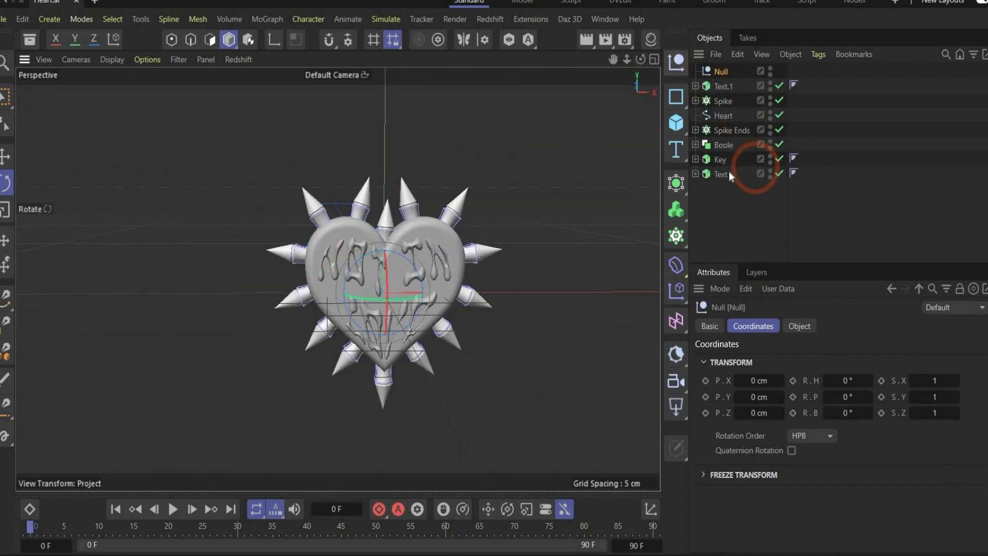
shift+click(724, 82)
drag(725, 83, 725, 71)
click(725, 72)
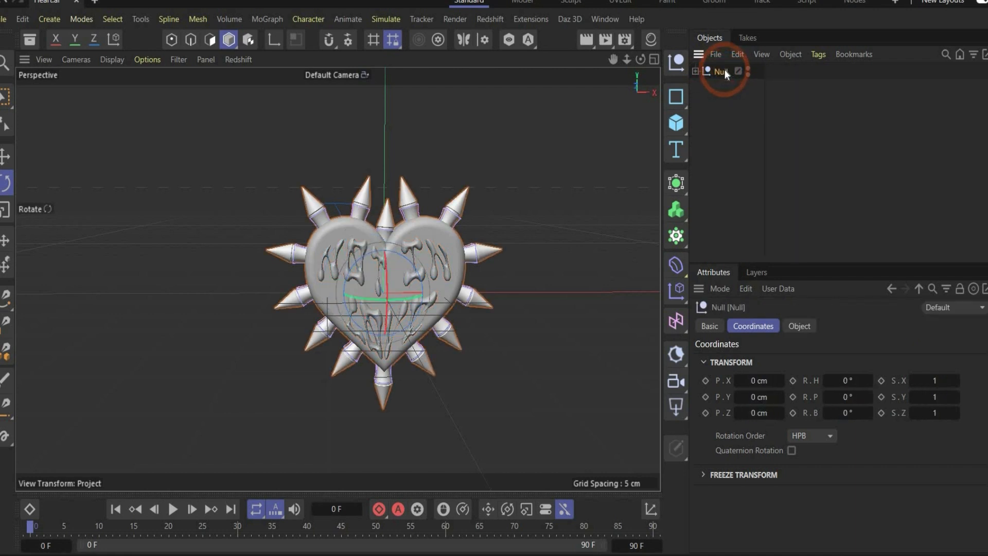
Step: Duplicate the null with all its contents, hide the original, and expand the copy's hierarchy
key(ctrl+c)
key(ctrl+v)
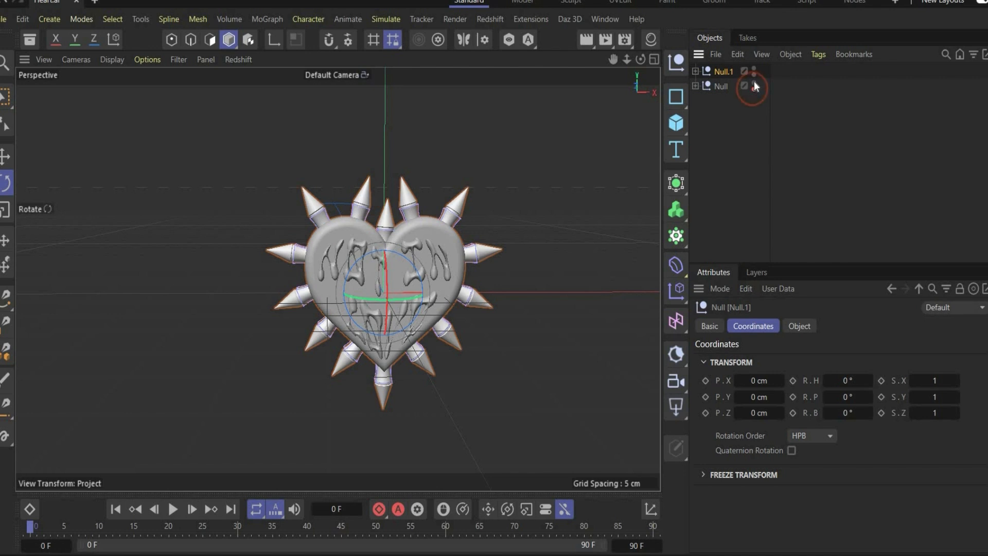
click(696, 71)
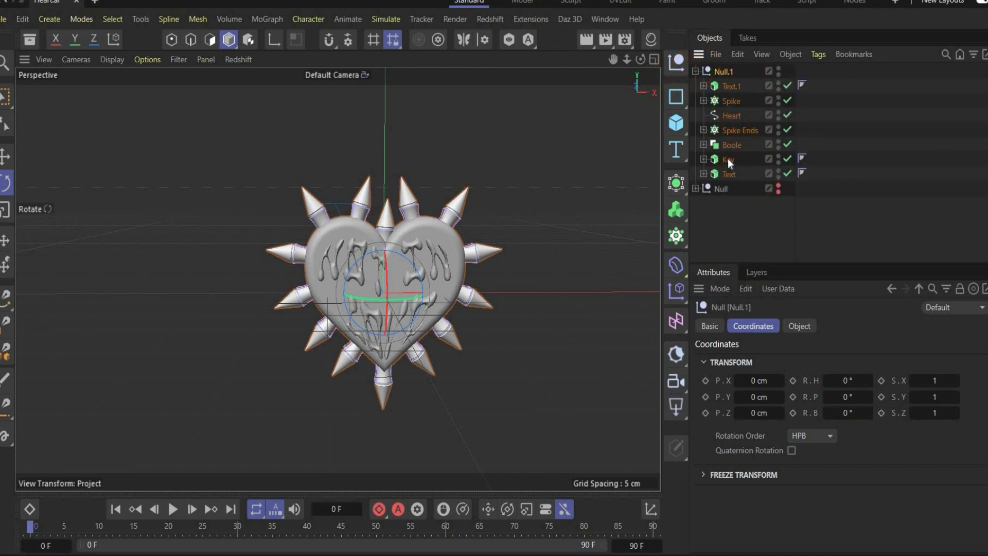
Step: Within the duplicated null, move Spike, the Heart spline and Key below Text, and copy Keyhole out of the Boole to just above Key
drag(728, 159, 733, 177)
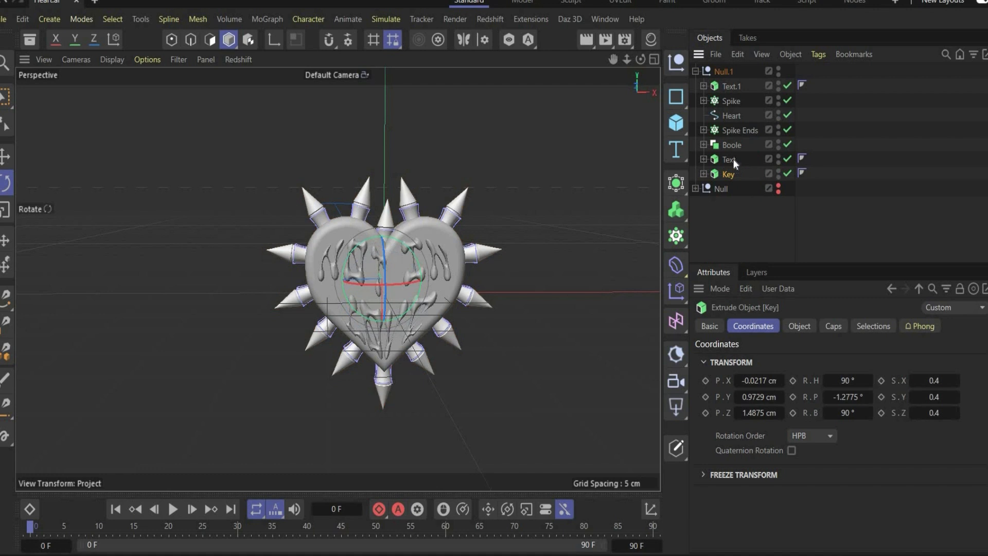
click(733, 158)
click(736, 148)
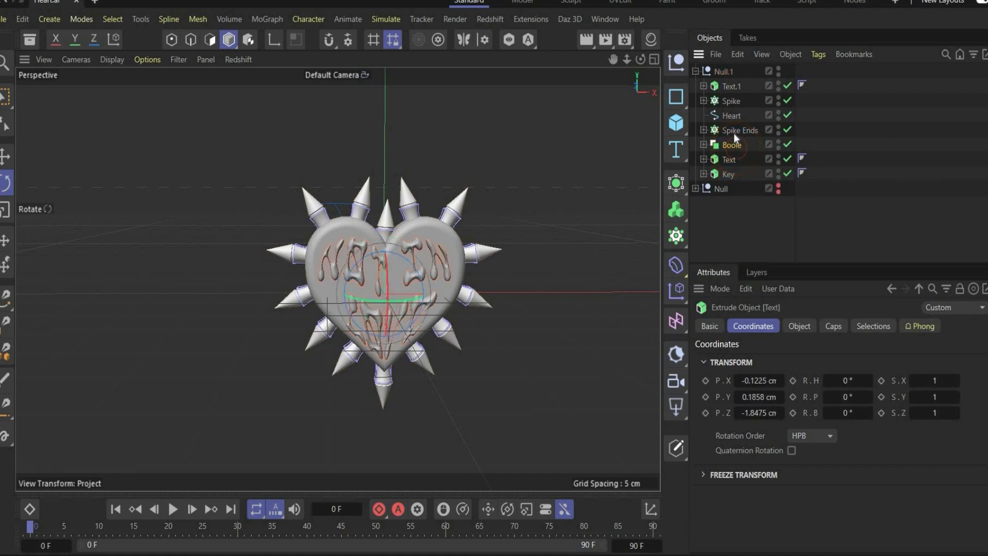
drag(730, 114, 738, 166)
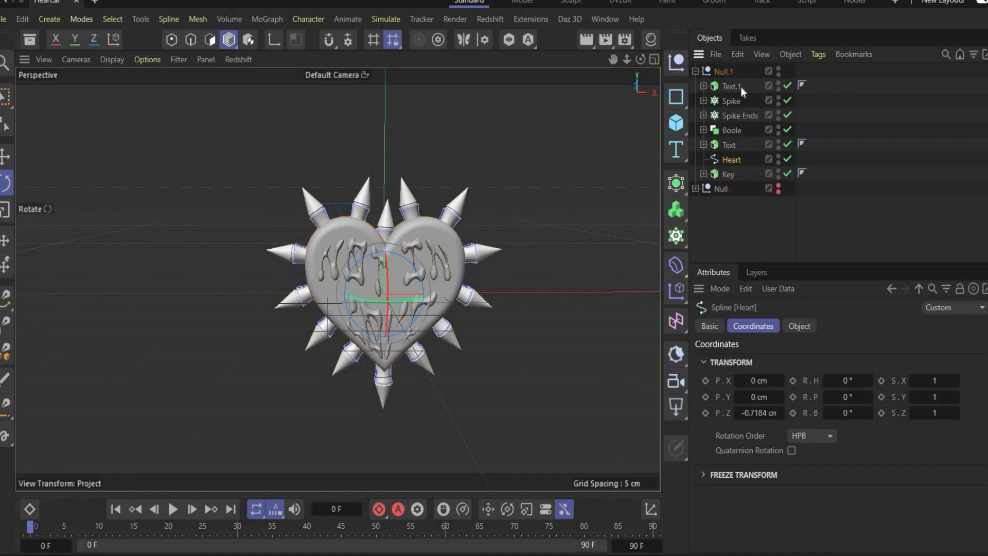
drag(735, 102, 730, 152)
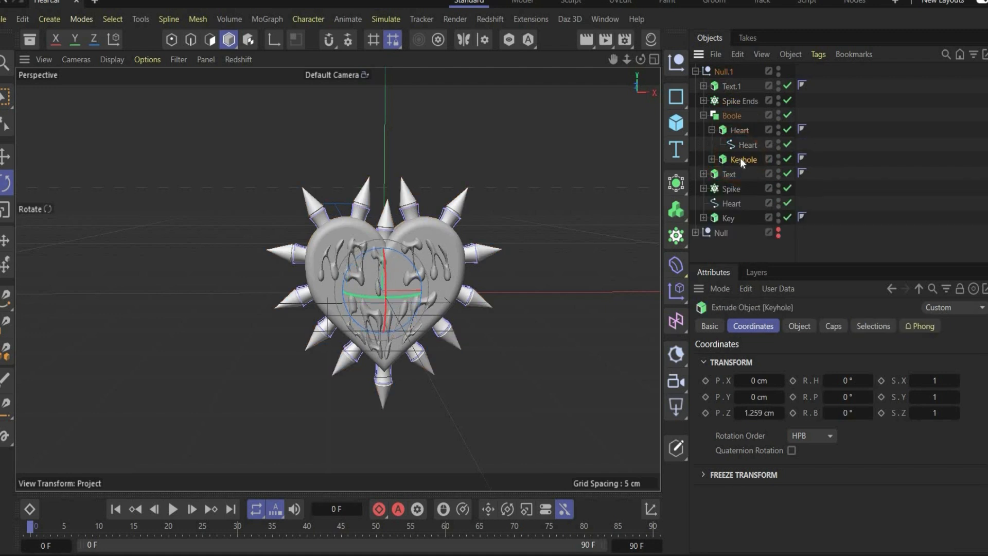
ctrl+drag(741, 159, 735, 217)
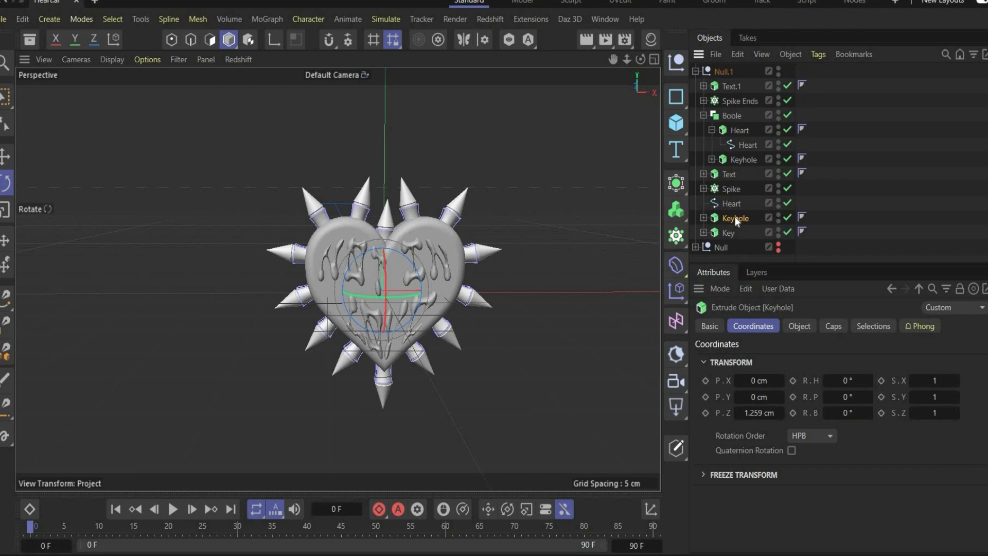
click(704, 115)
Step: Merge Text.1, Spike Ends, Boole and Text into one polygon object with Connect Objects + Delete
click(739, 86)
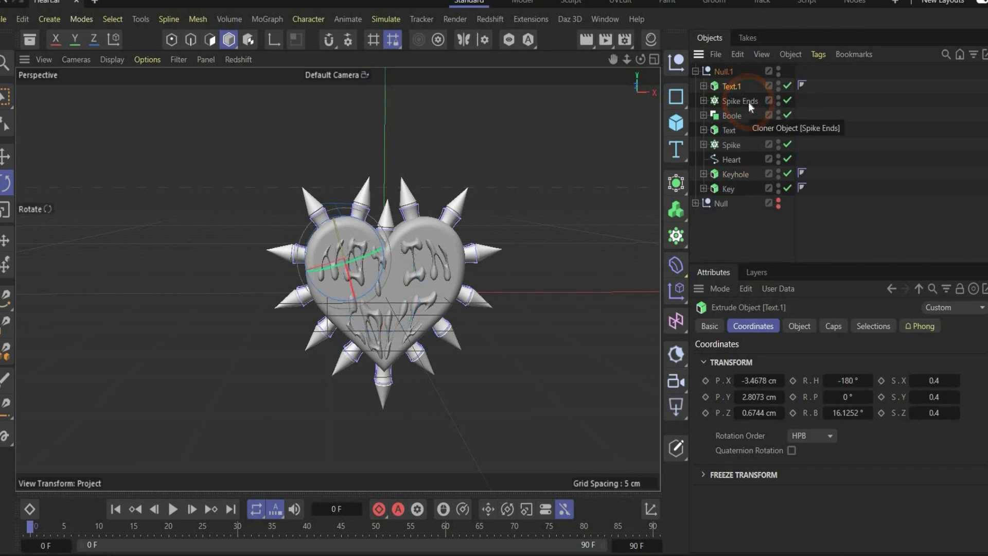
shift+click(737, 115)
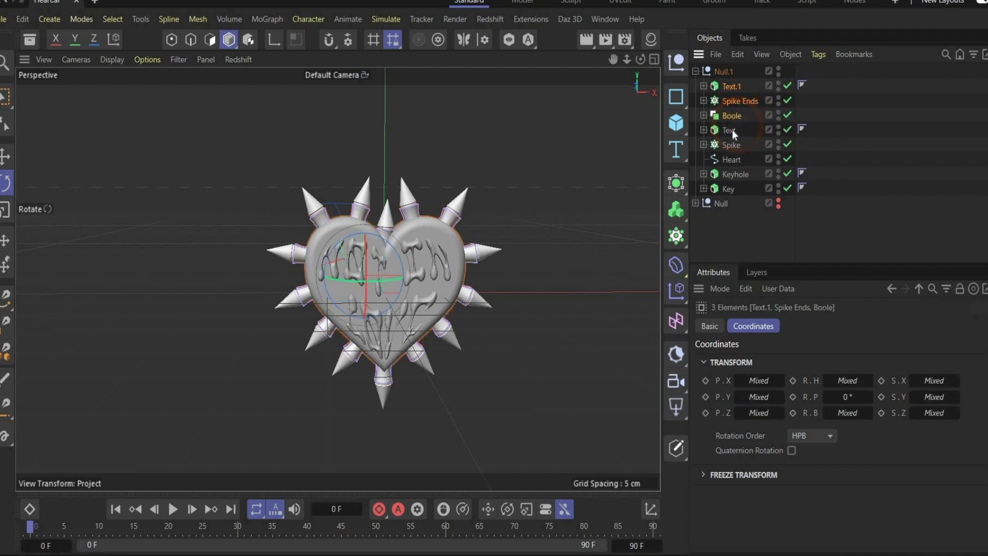
shift+click(732, 130)
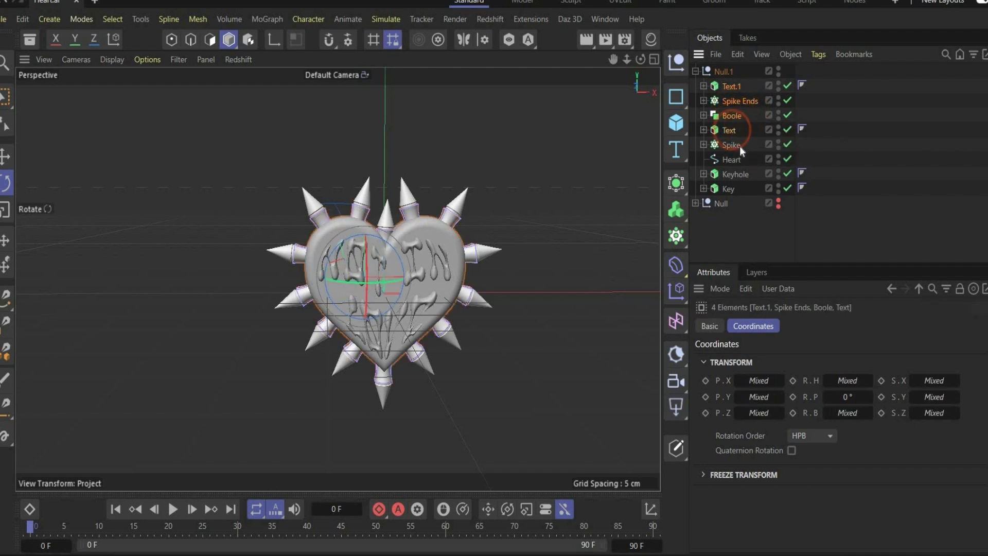
right_click(747, 113)
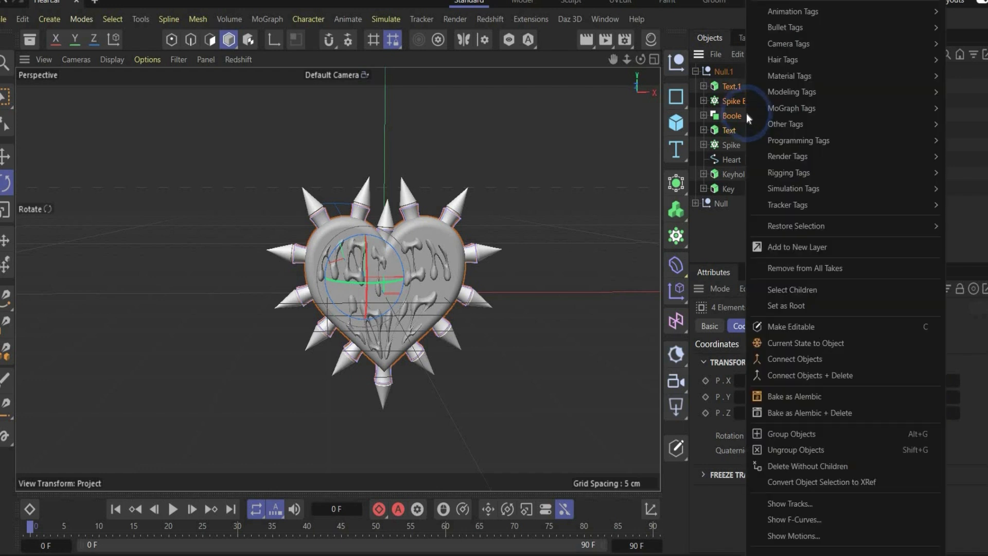
click(856, 375)
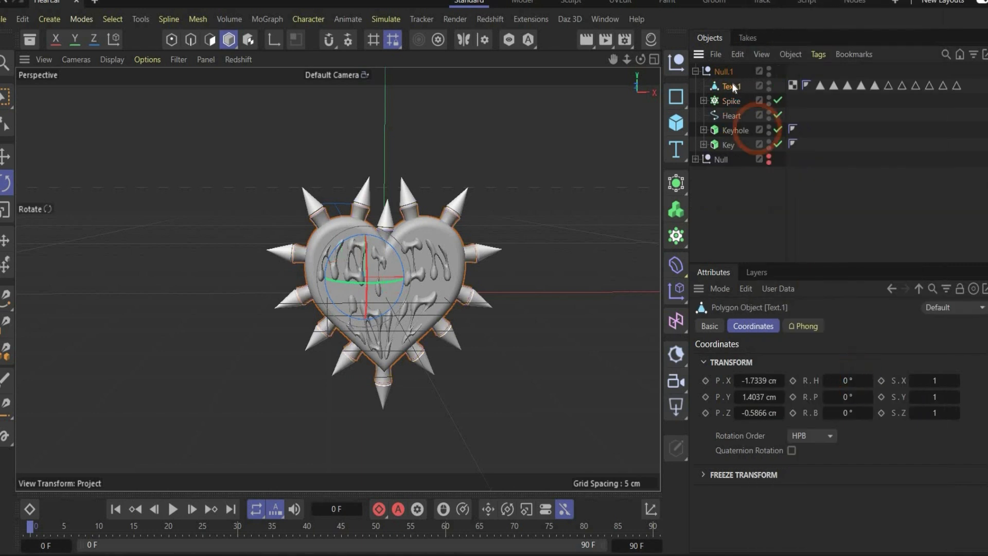
Step: Take the merged mesh out of the null and nest it in a Volume Builder inside a Volume Mesher
drag(733, 66, 733, 67)
click(695, 85)
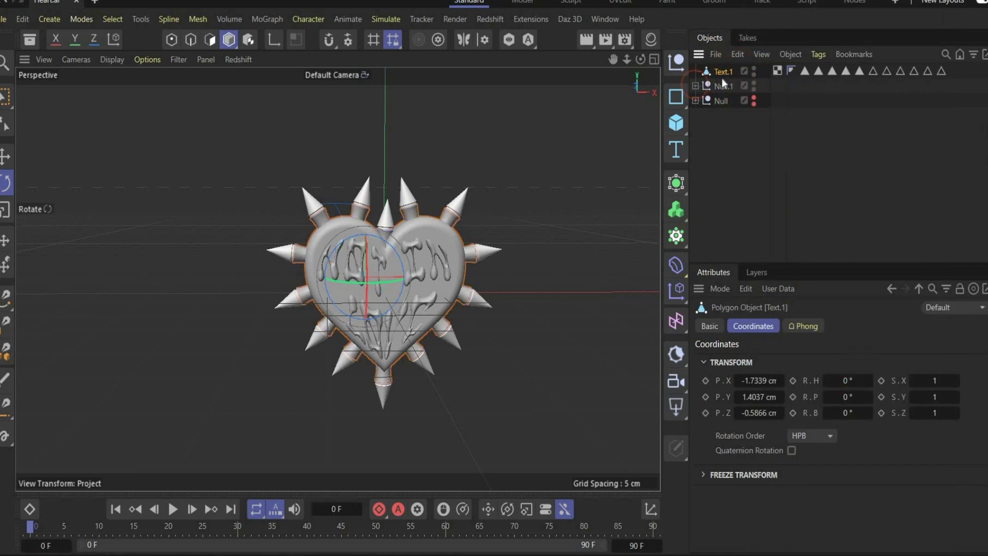
drag(674, 211, 754, 227)
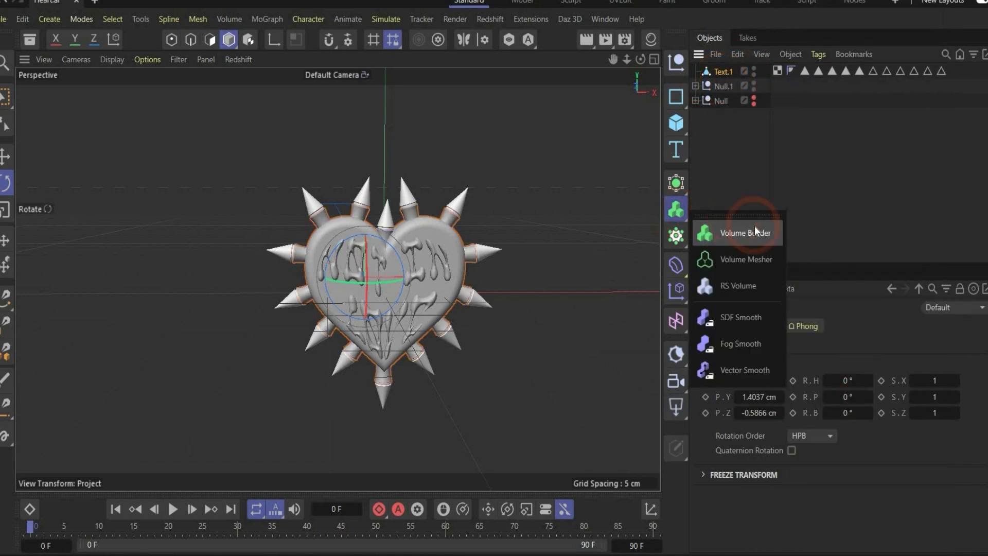
click(757, 235)
drag(681, 214, 747, 246)
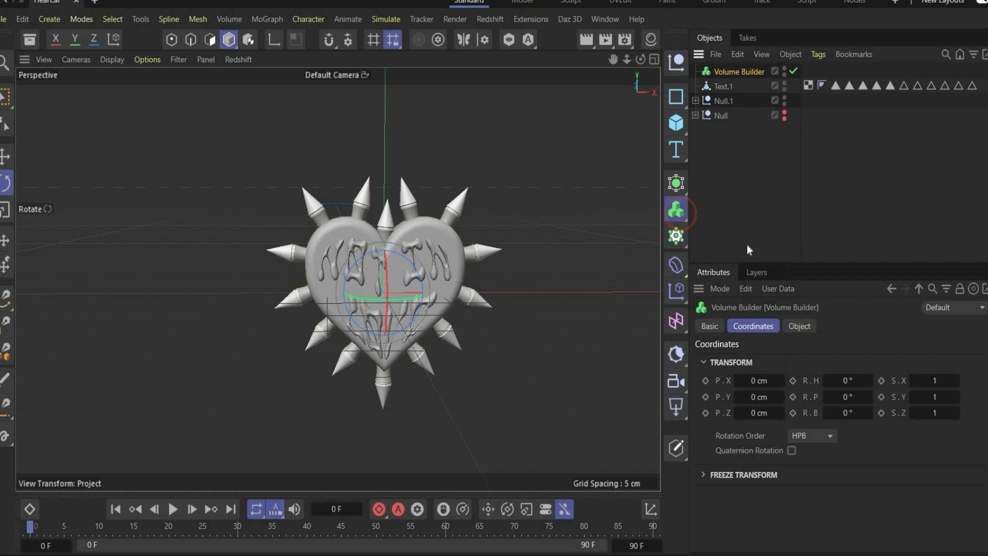
drag(727, 86, 741, 104)
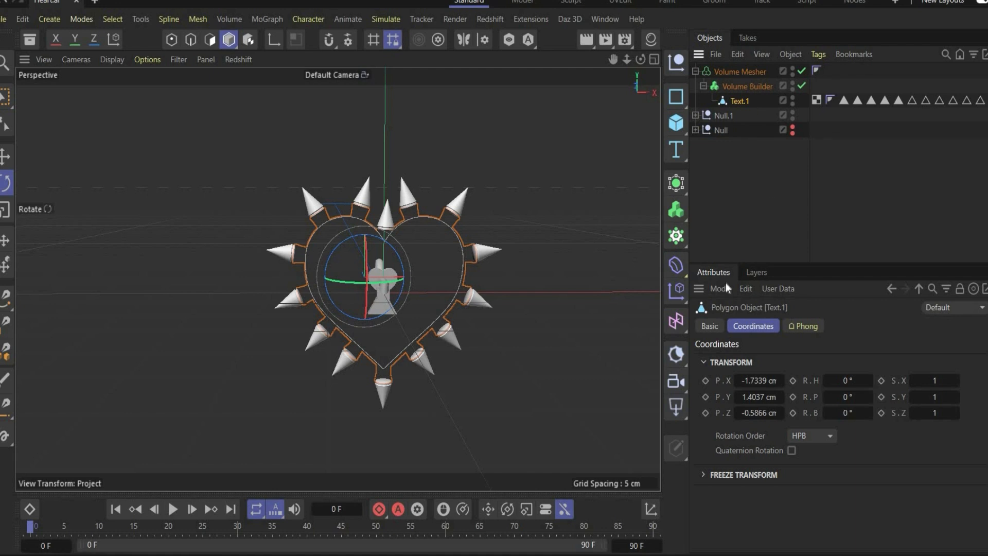
Step: Set the Volume Builder's voxel size to 0.1 cm
click(736, 82)
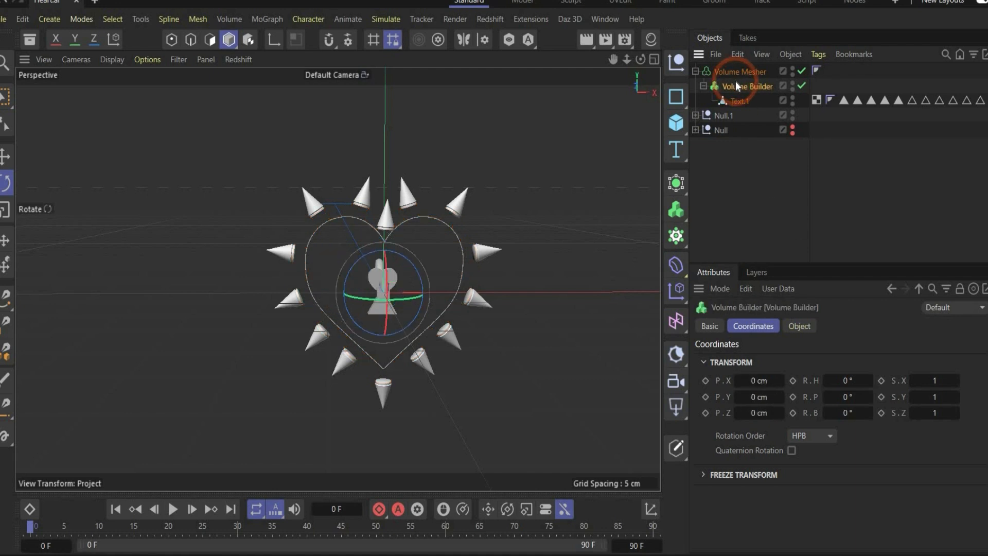
click(801, 327)
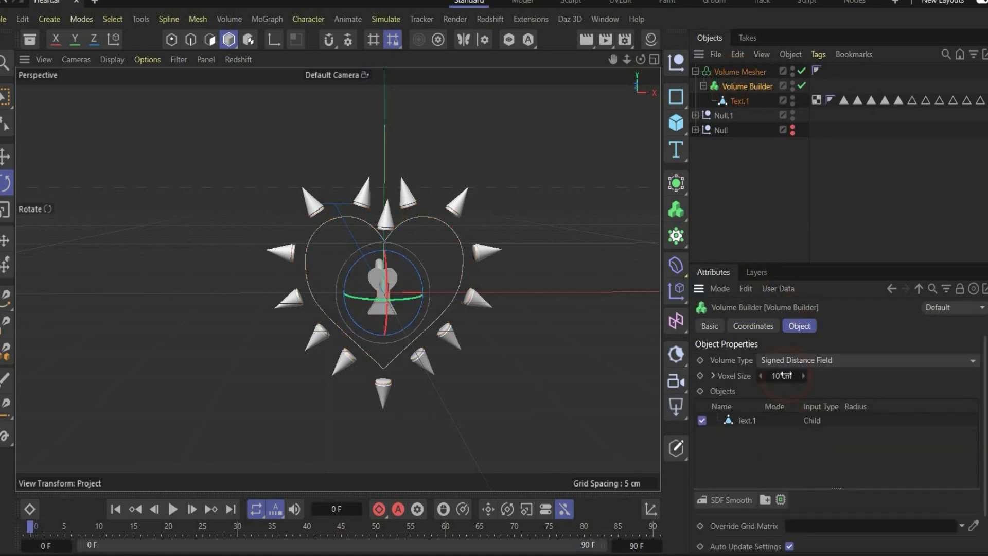
click(783, 375)
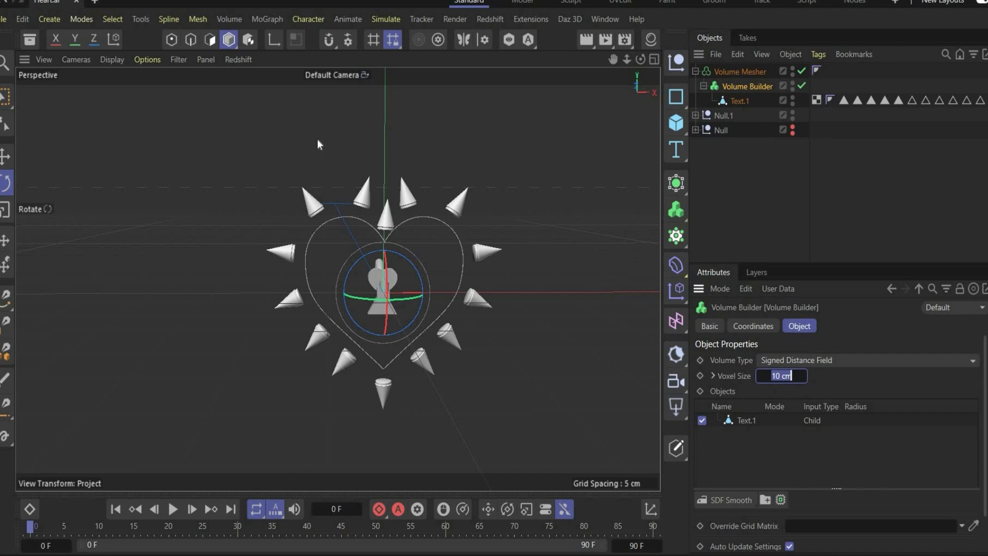
click(257, 65)
click(796, 380)
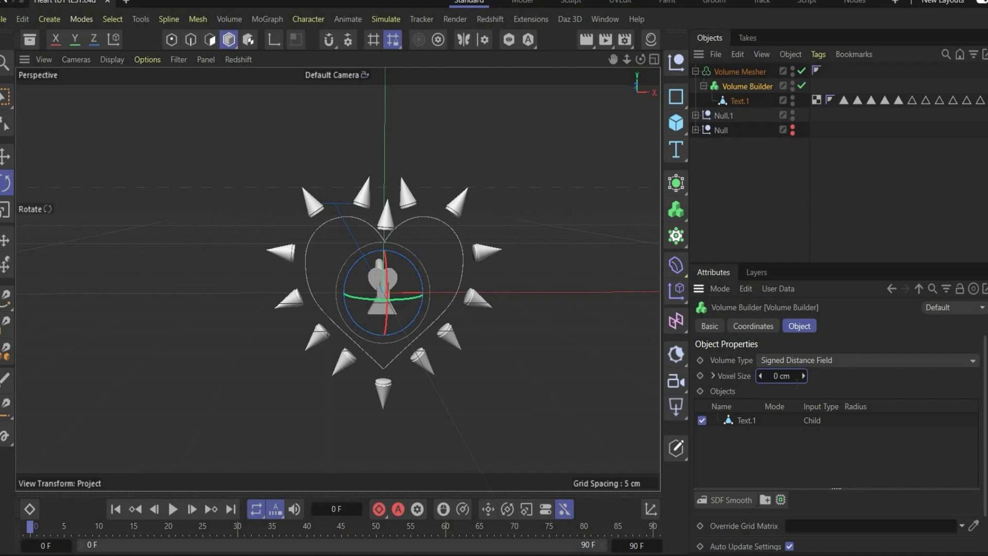
text(.1)
key(Return)
Step: Refine the Volume Builder's voxel size to 0.05 cm and inspect the remeshed heart from several angles
scroll(380, 239, up, 6)
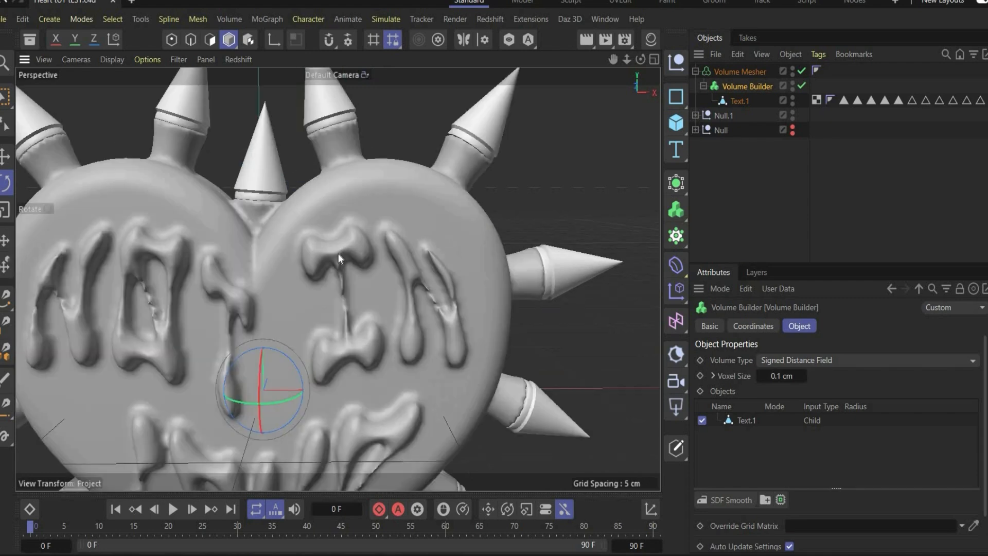
scroll(360, 205, down, 6)
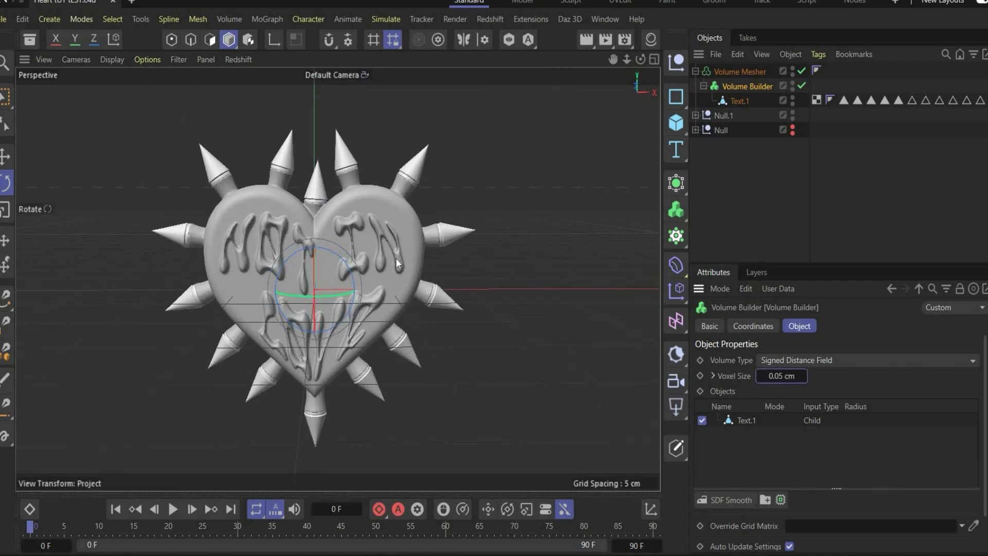
scroll(396, 258, up, 3)
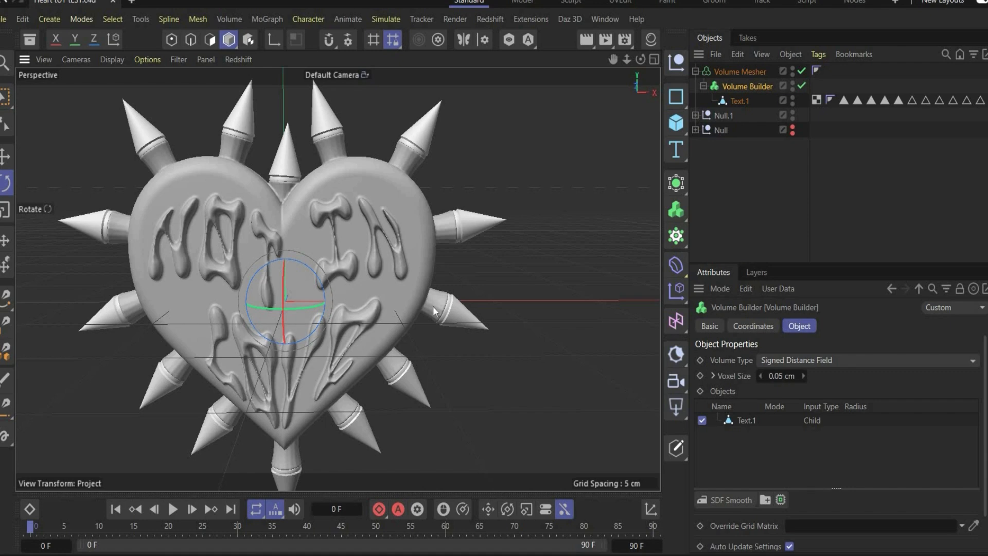
scroll(382, 251, down, 3)
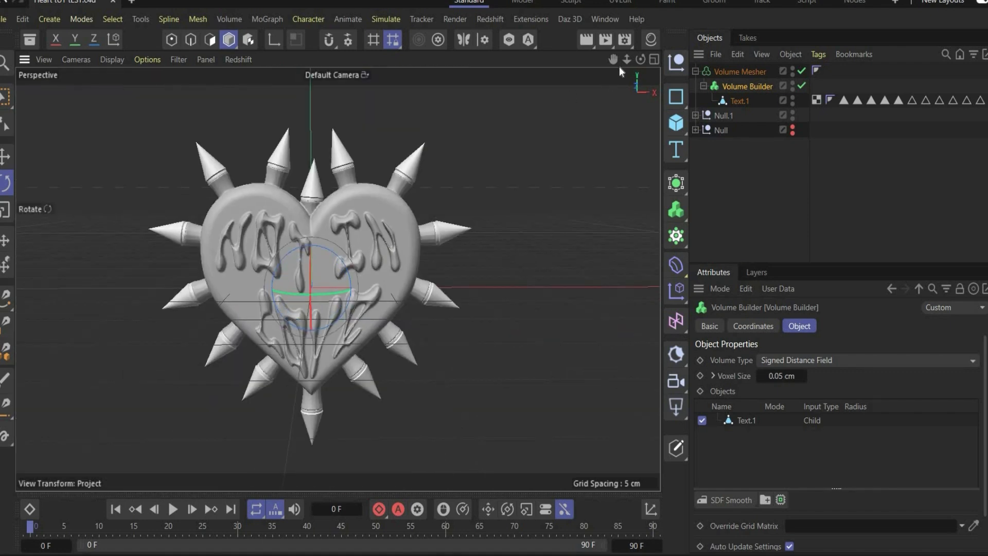
alt+drag(497, 348, 243, 199)
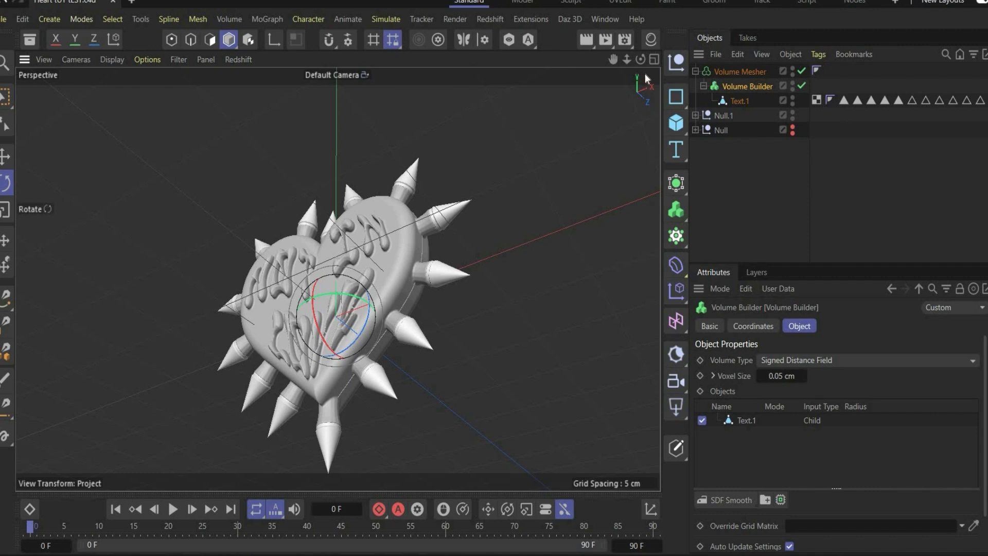
drag(640, 59, 366, 325)
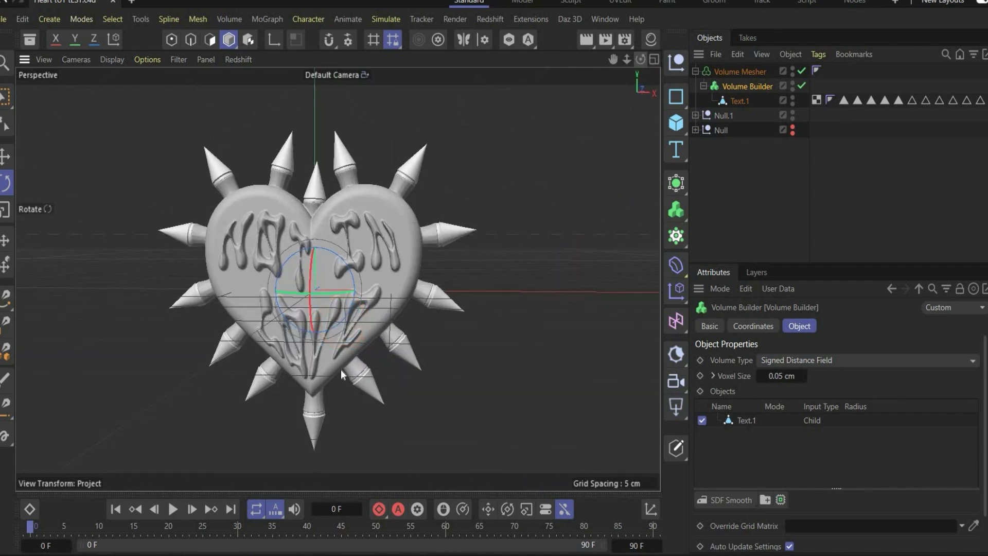
scroll(341, 370, up, 2)
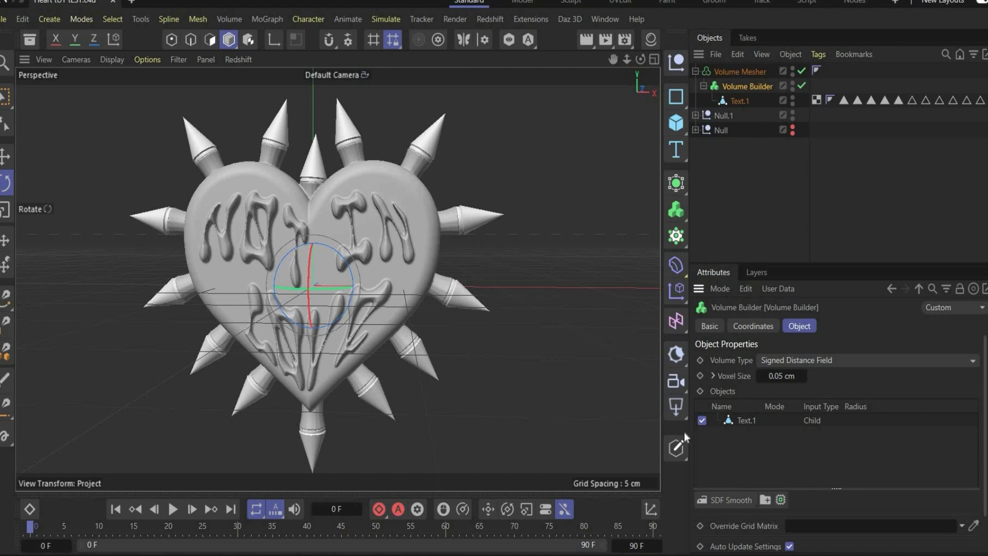
Step: Add an SDF Smooth filter to the Volume Builder with a voxel distance of 1 and 41 % strength
scroll(749, 443, down, 2)
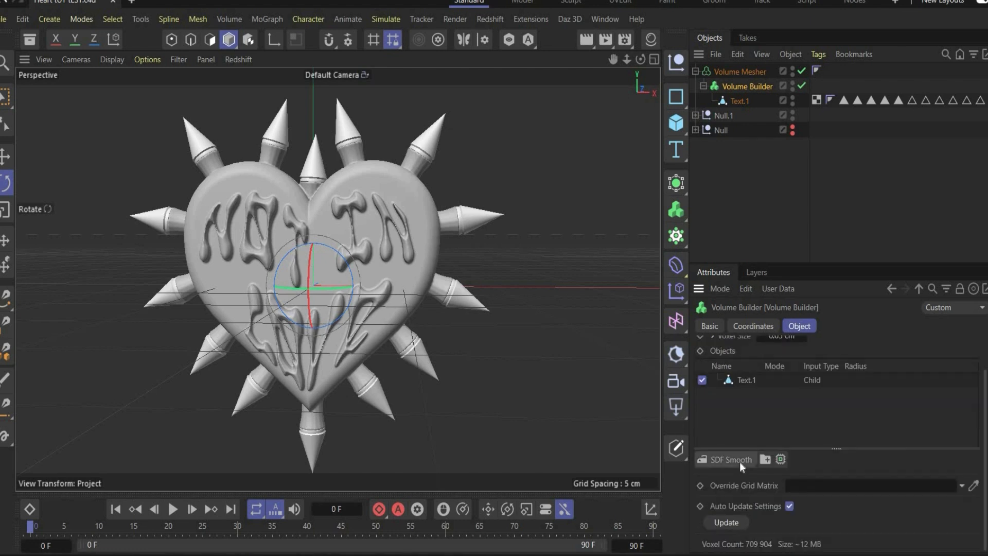
click(749, 455)
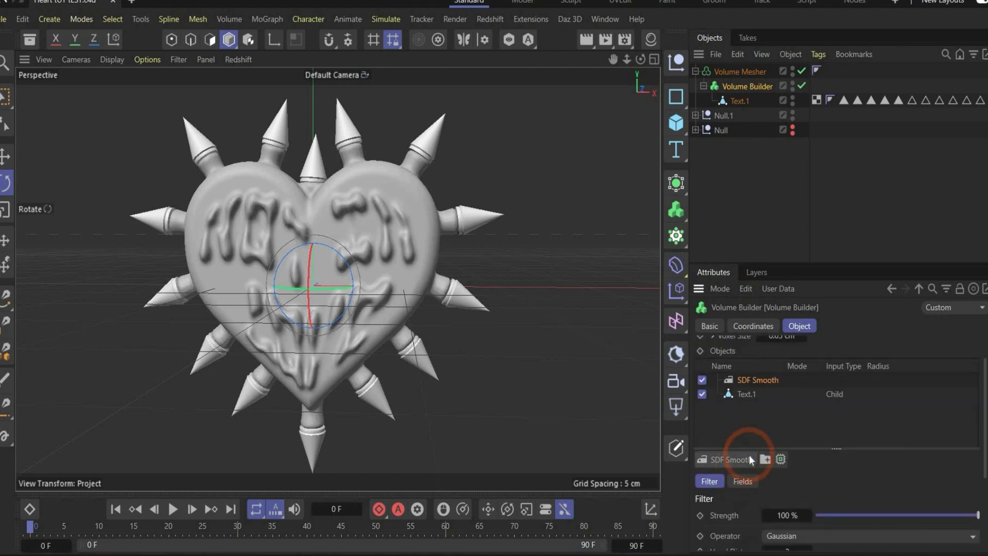
scroll(749, 455, down, 4)
scroll(749, 455, down, 2)
click(784, 423)
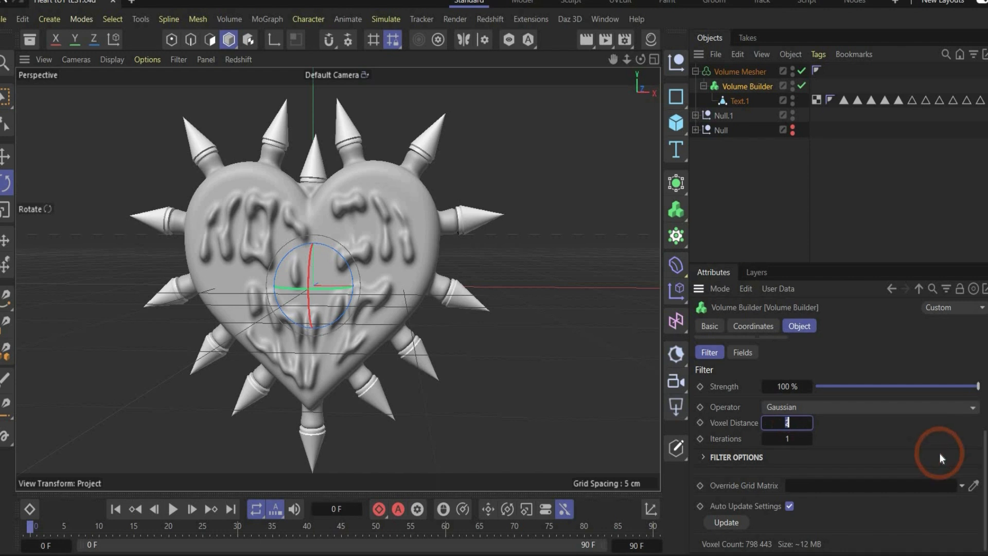
text(0.1)
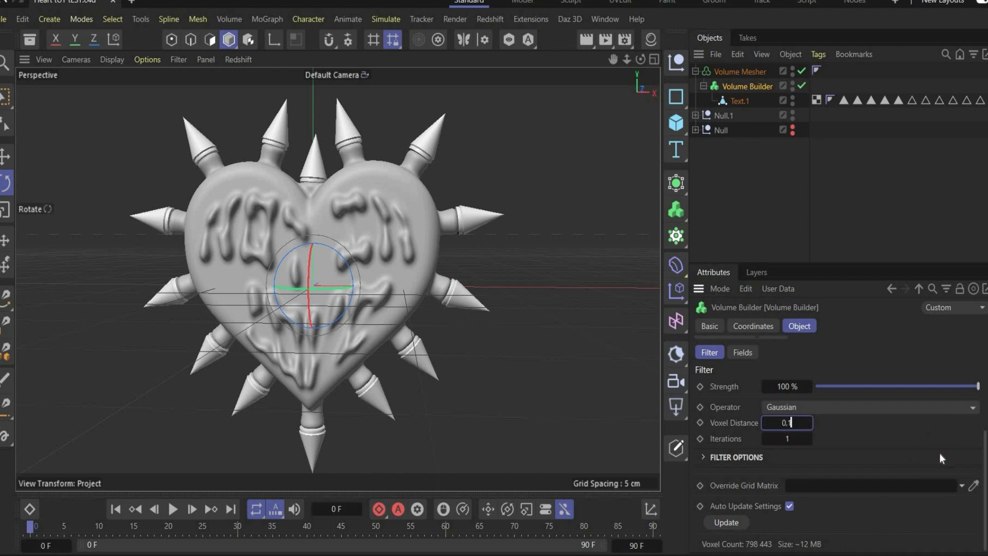
key(Return)
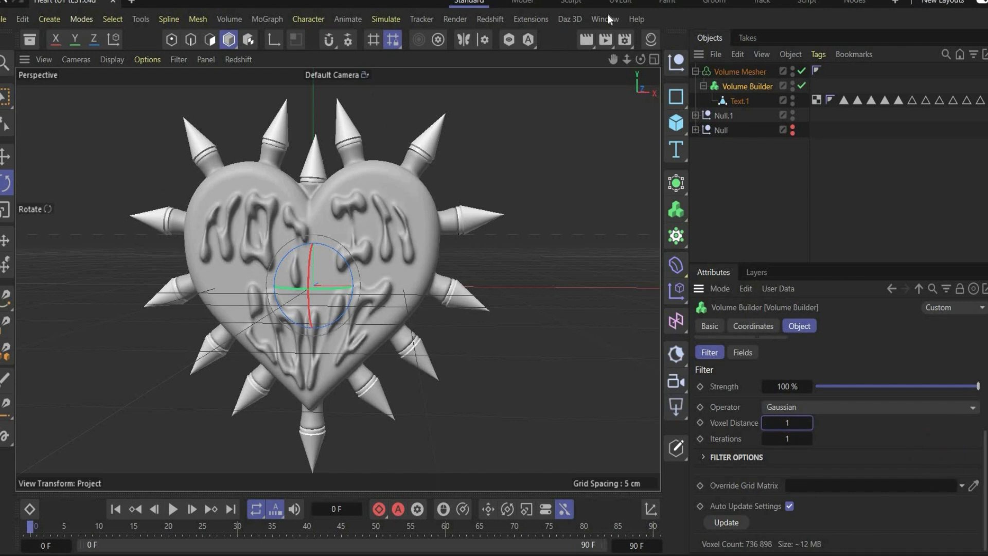
drag(638, 58, 510, 61)
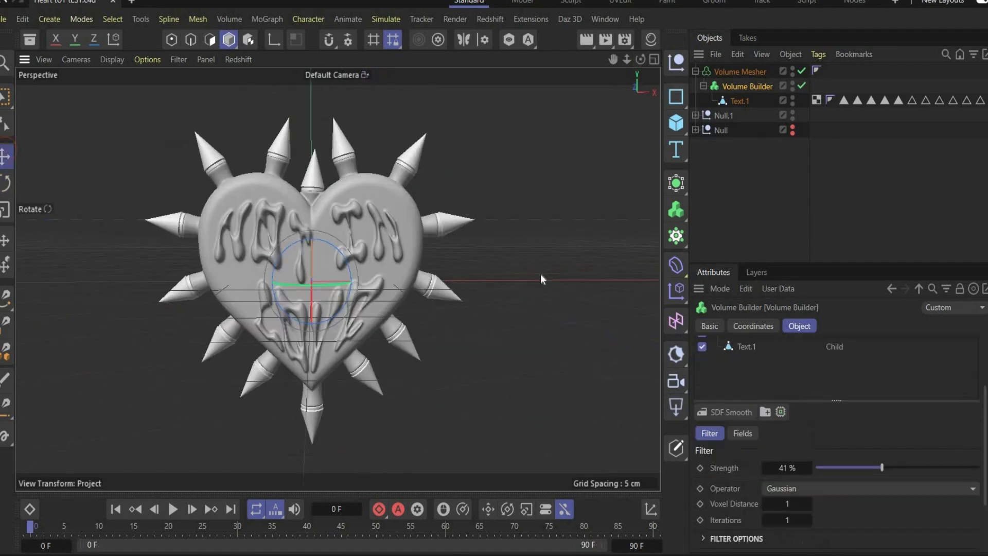
Step: Add a torus with a 0.75 cm ring radius and a 0.15 cm pipe radius
key(e)
scroll(523, 220, down, 1)
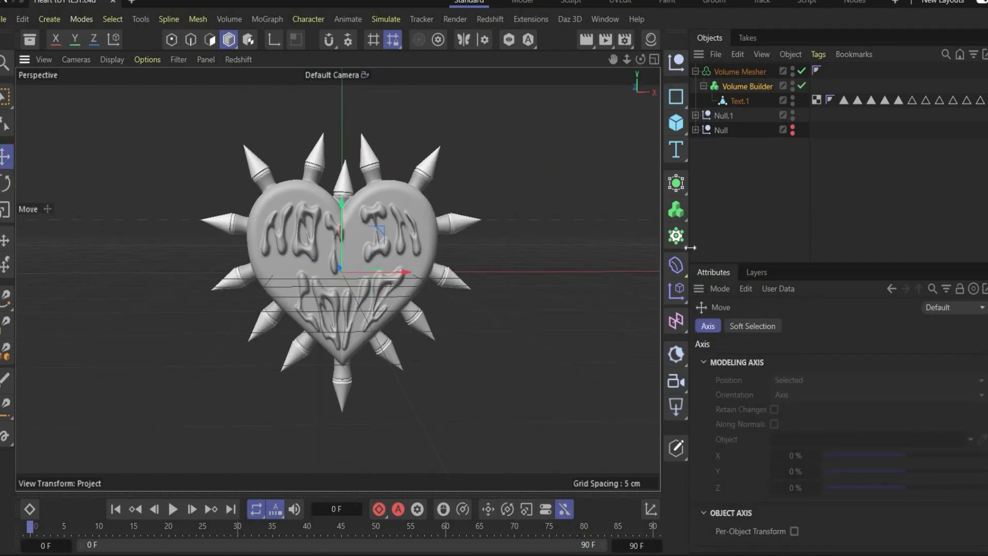
click(676, 124)
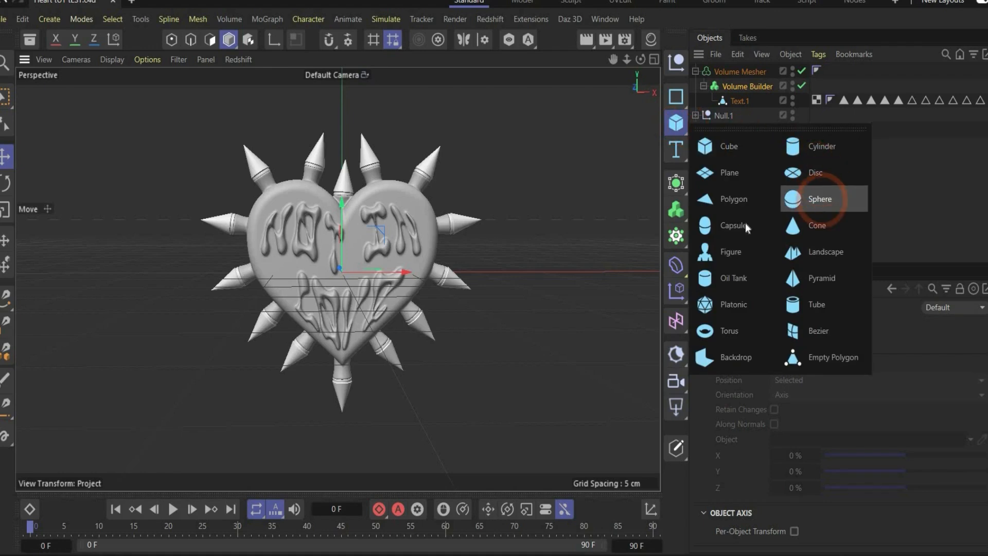
click(729, 329)
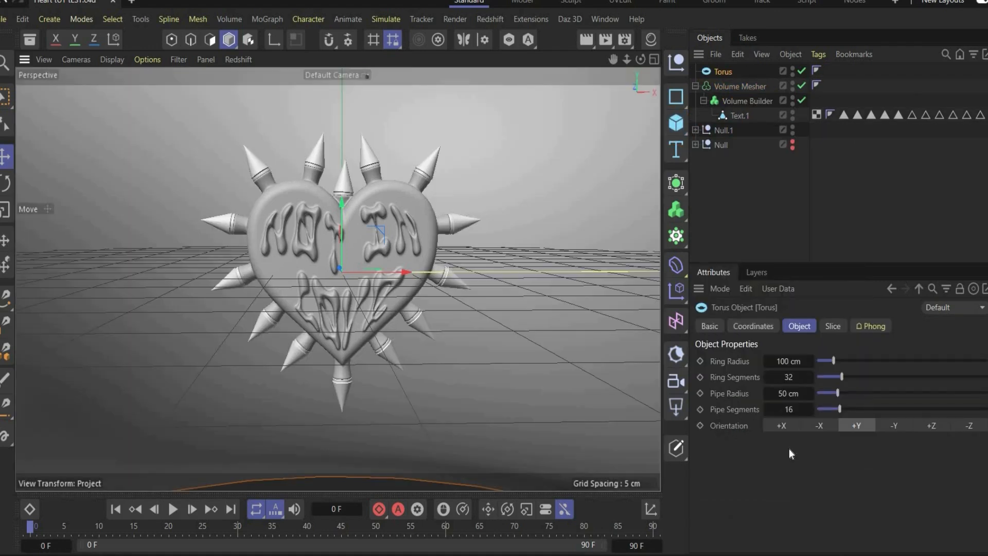
double_click(788, 361)
text(0,75)
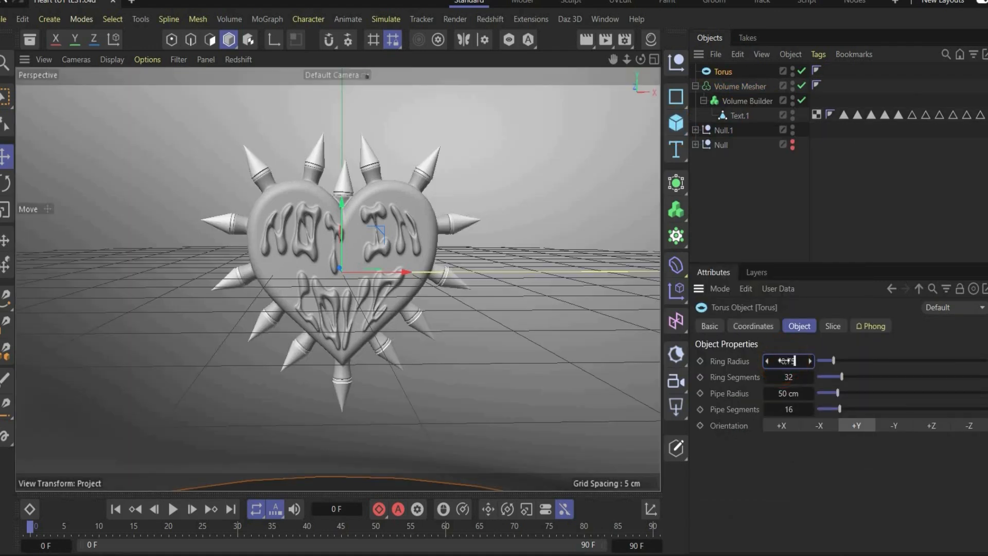
key(Return)
double_click(788, 393)
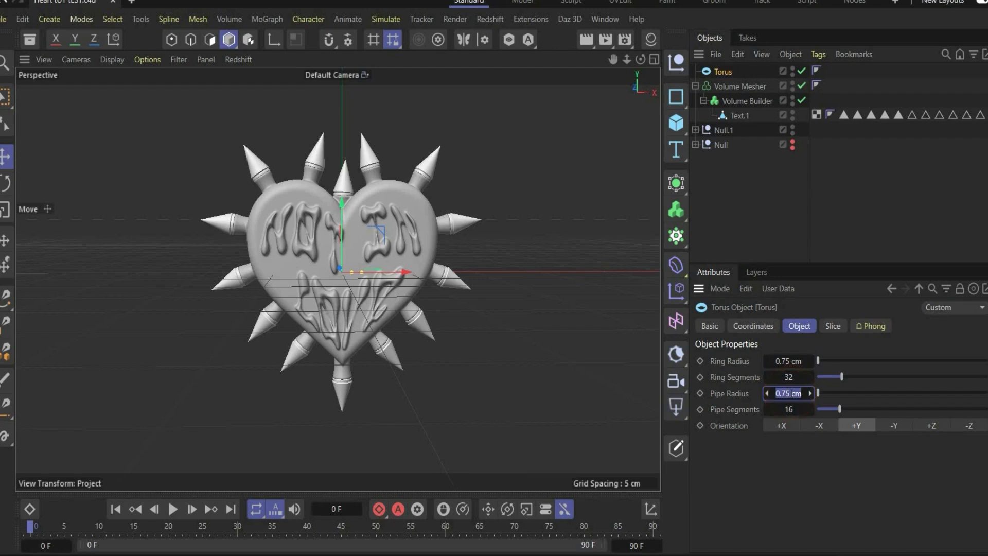
text(0)
text(,16)
key(Return)
Step: Orient the torus to +Z and move it up to the notch at the heart's upper edge
drag(342, 203, 344, 81)
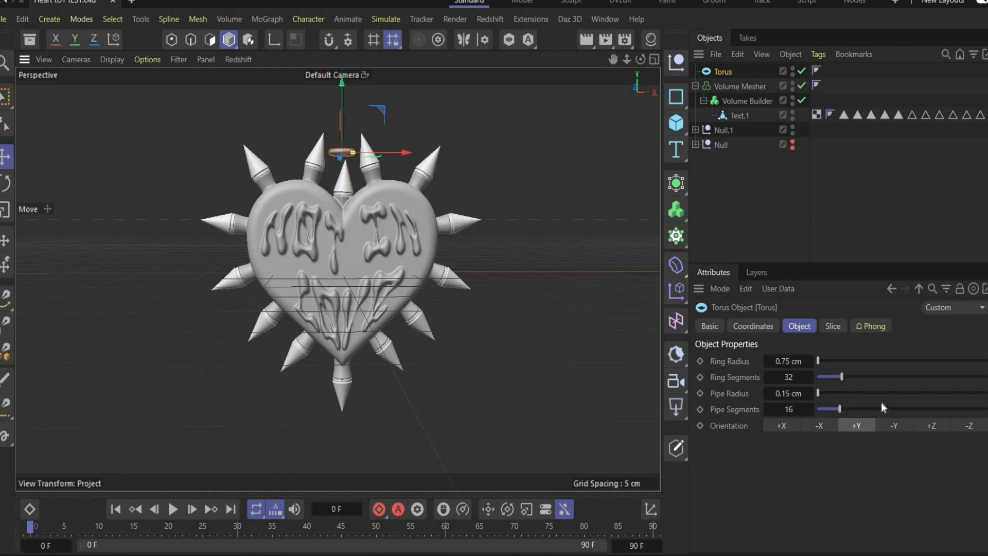
click(922, 426)
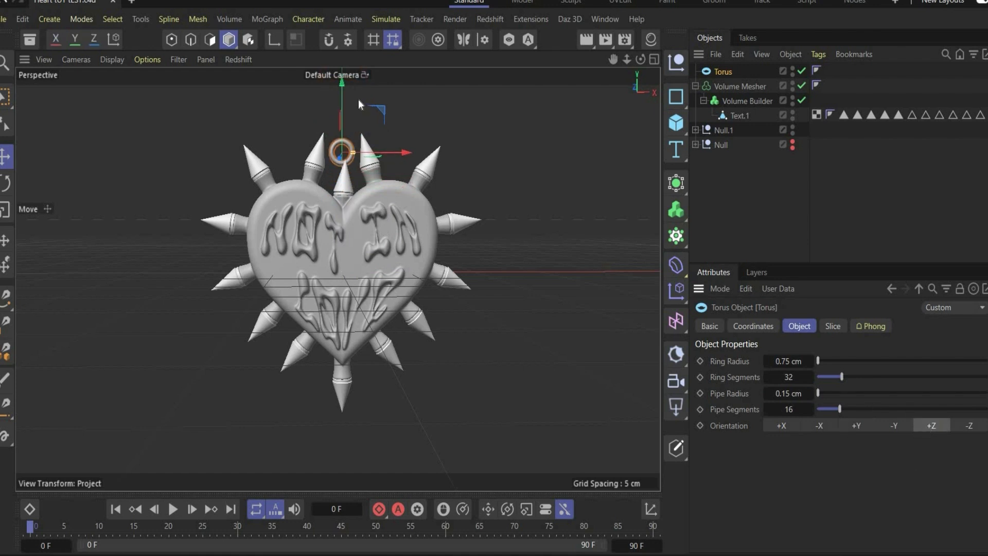
drag(348, 125, 349, 157)
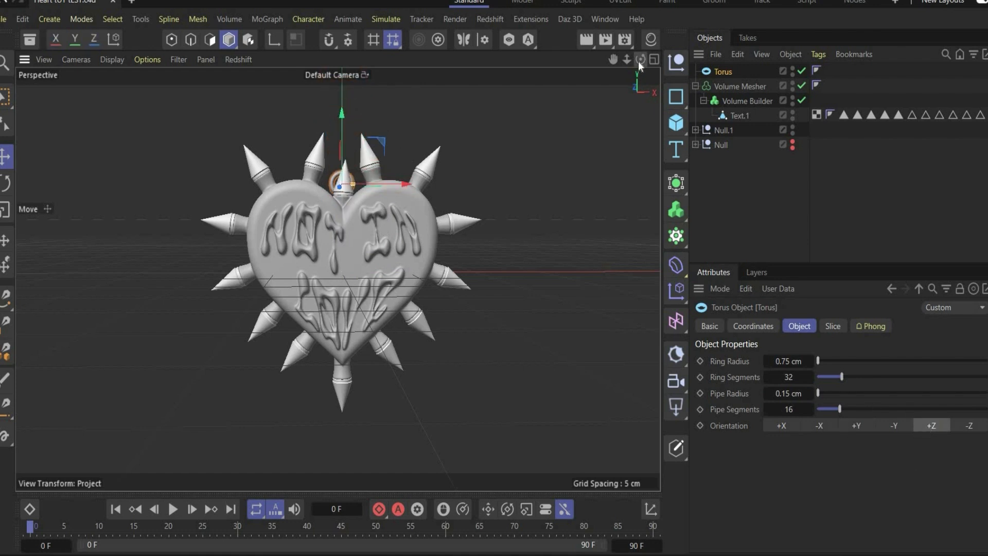
scroll(386, 188, up, 3)
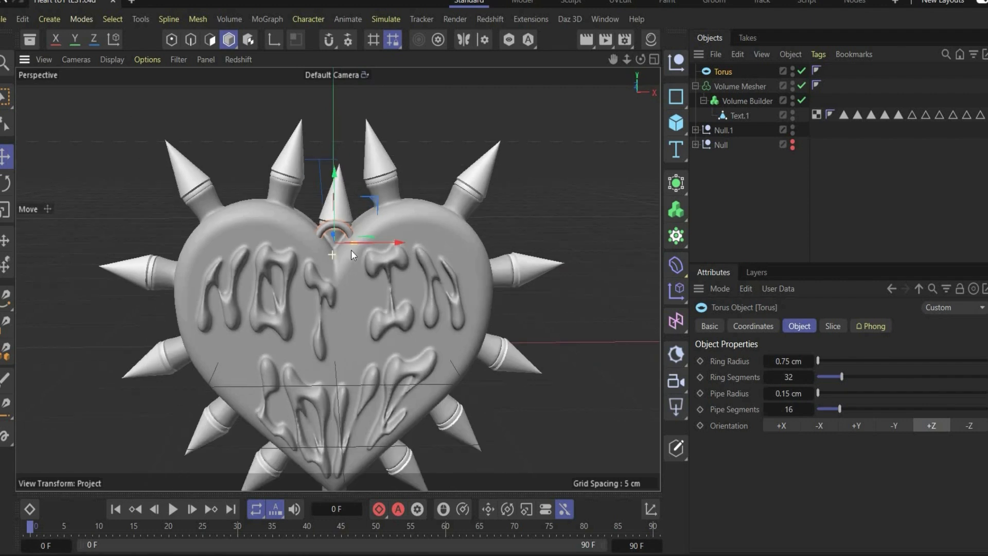
scroll(351, 254, down, 2)
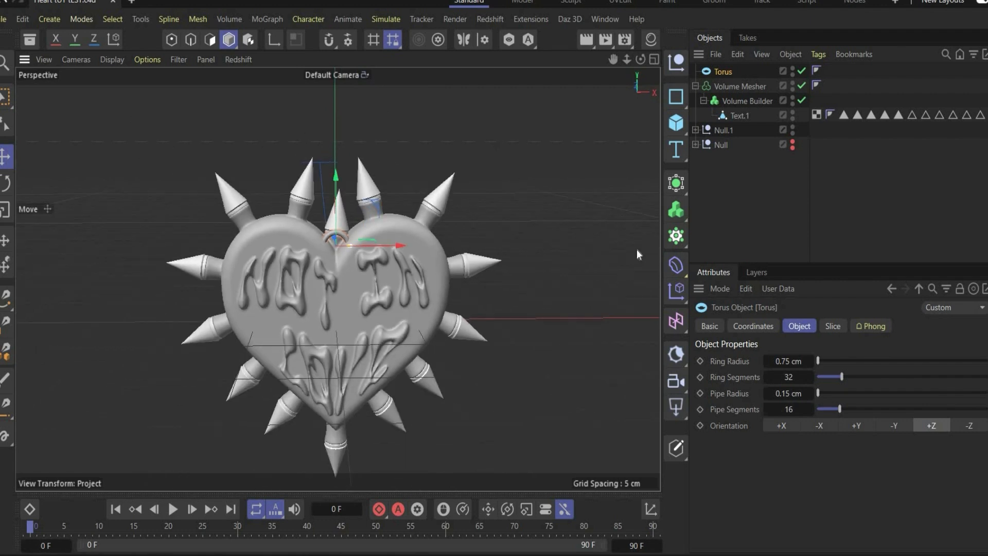
Step: Create a Cloner, nest the torus inside it and switch its mode to Linear
click(676, 237)
drag(724, 72, 723, 72)
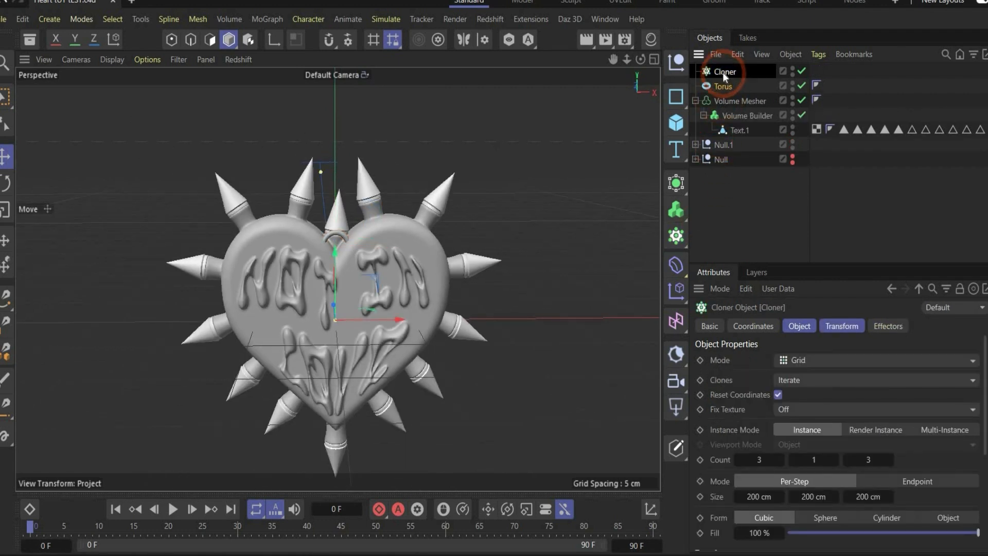
click(723, 72)
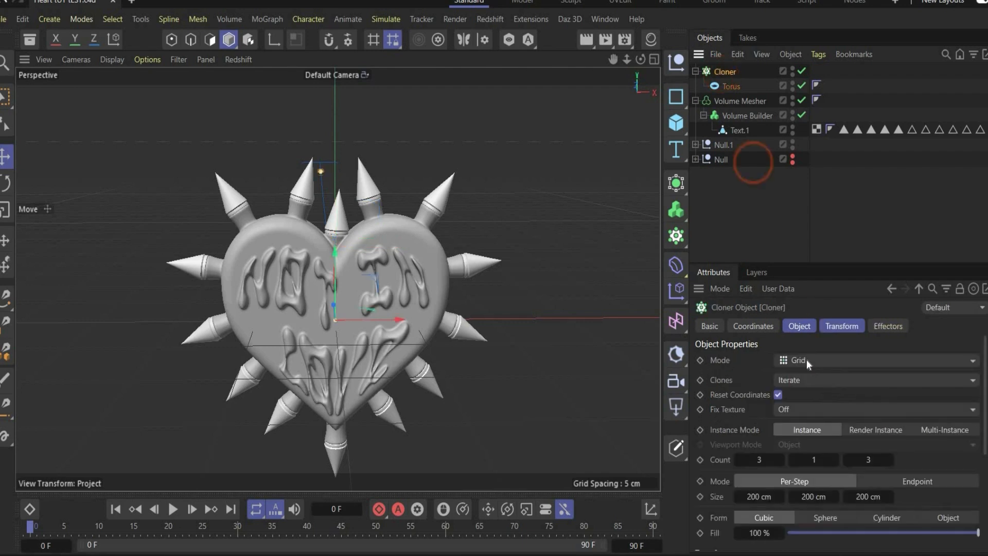
click(807, 360)
click(803, 395)
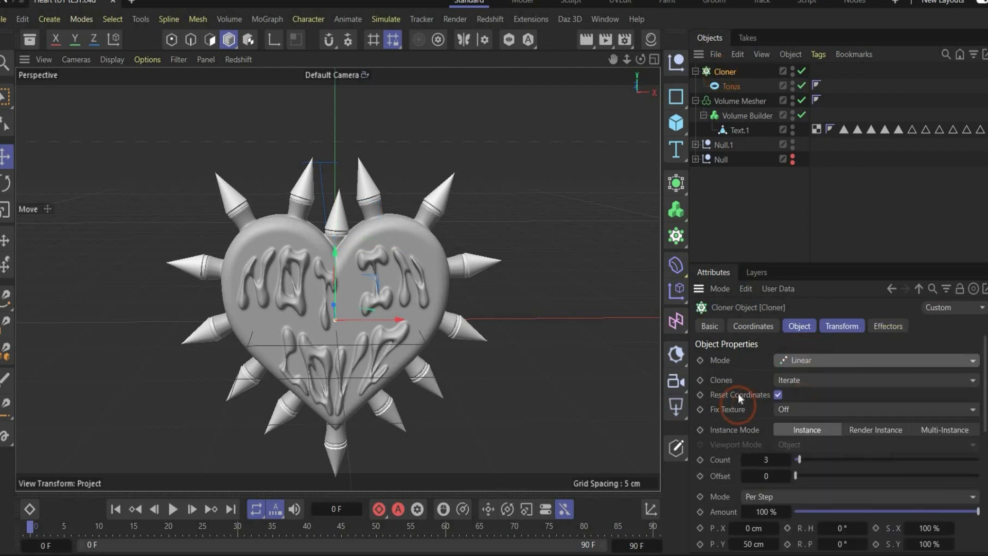
Step: Space the torus clones 1 cm apart along Y and set the clone count to 16
scroll(738, 394, down, 5)
click(753, 465)
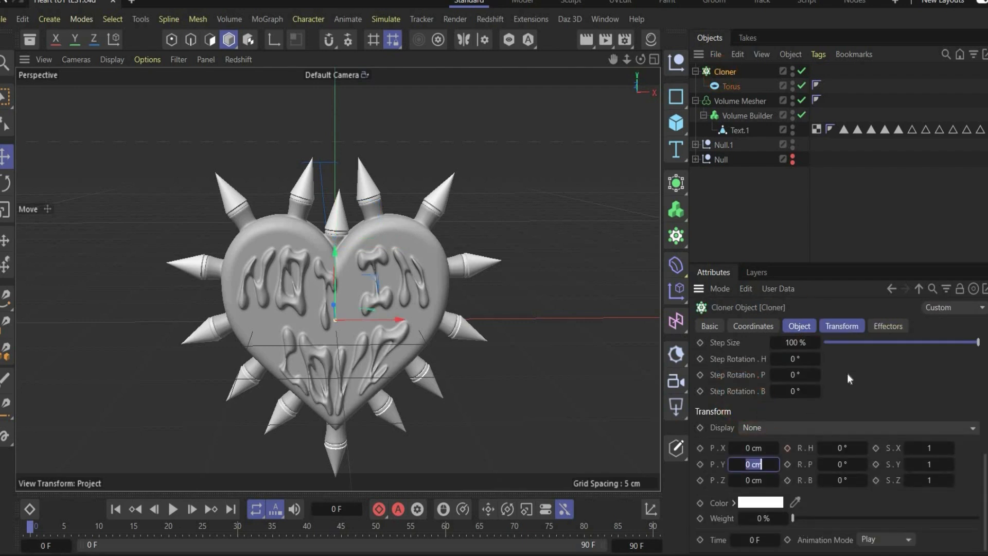
text(1)
key(Return)
scroll(754, 462, up, 4)
click(768, 459)
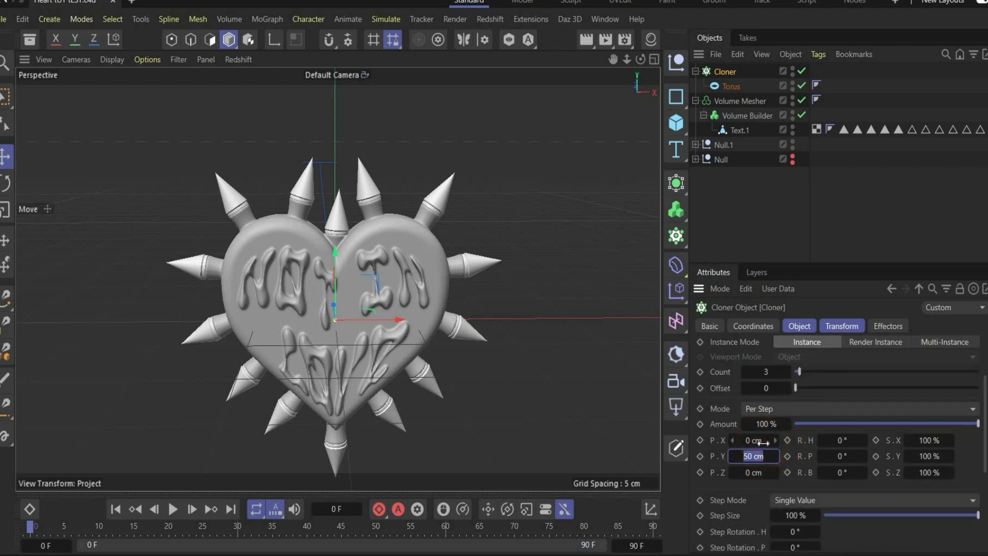
text(1)
key(Return)
drag(805, 371, 824, 371)
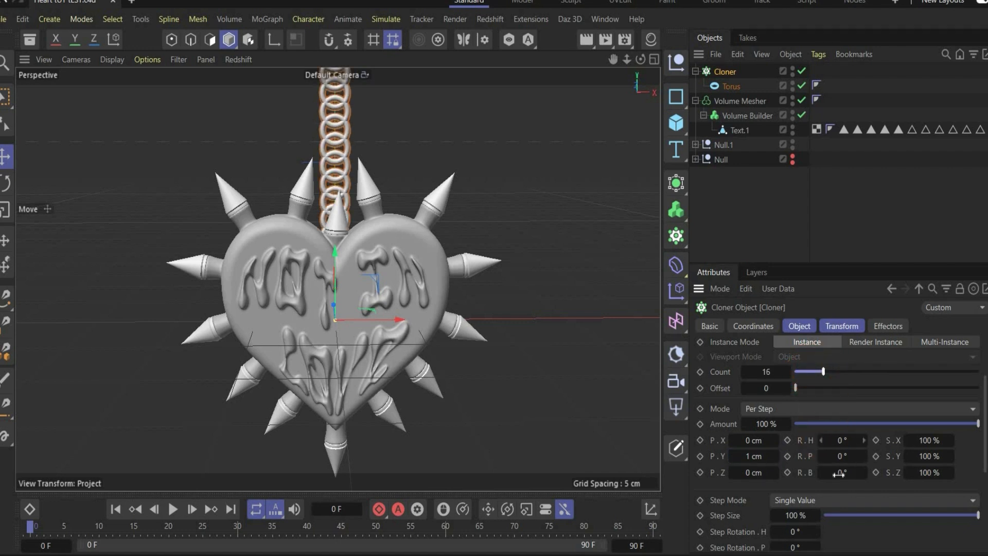
Step: Rotate the clones 90° in heading per step and raise the finished chain to the heart's notch
click(842, 440)
text(90)
key(Return)
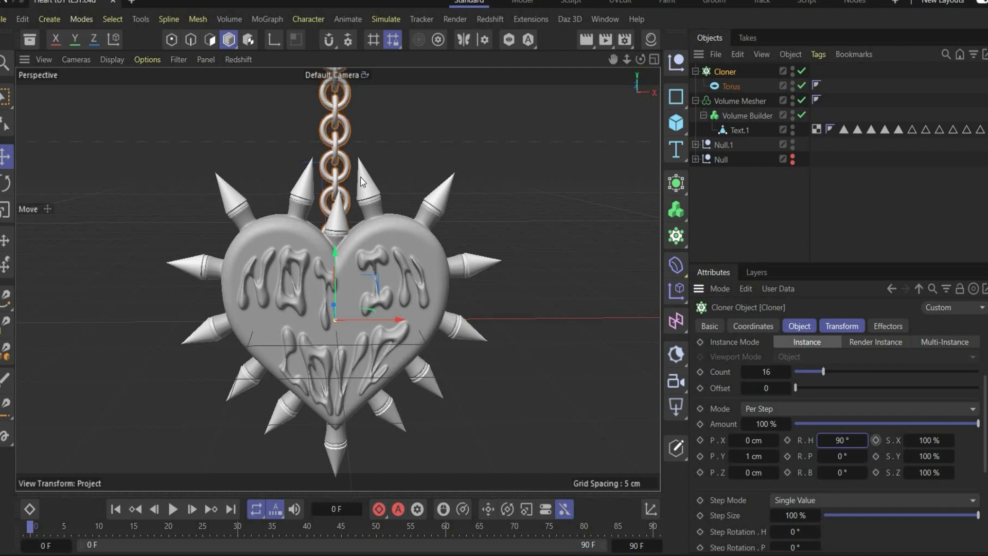
drag(334, 255, 344, 166)
Step: Examine the chain, key, keyhole and small raised text on the heart's reverse side from several angles
alt+drag(521, 145, 631, 85)
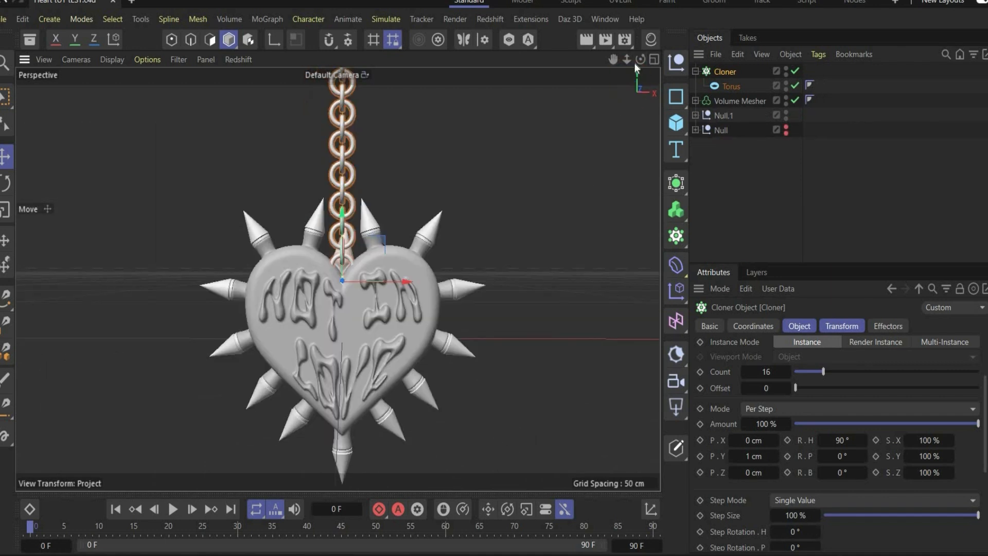
drag(640, 59, 865, 60)
alt+drag(337, 279, 479, 271)
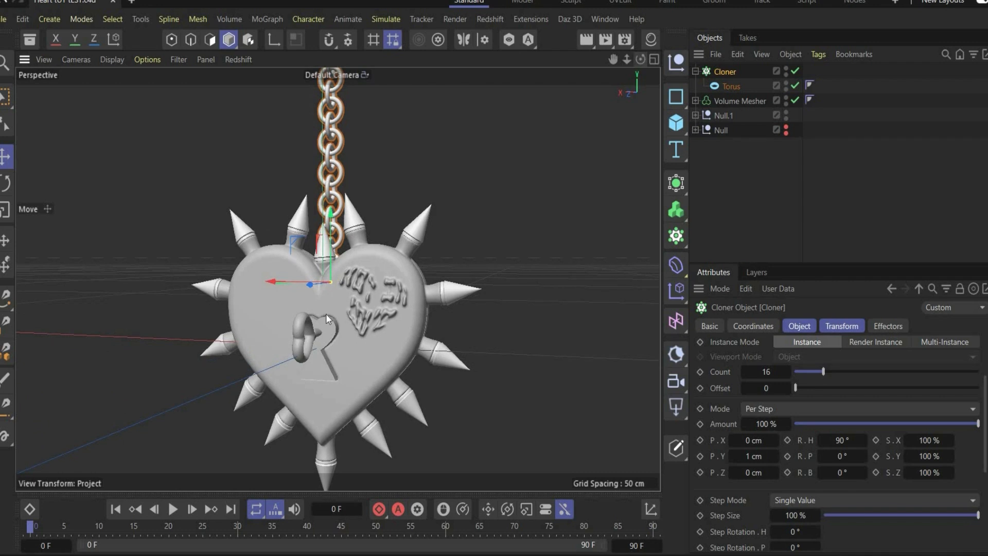
scroll(326, 314, up, 3)
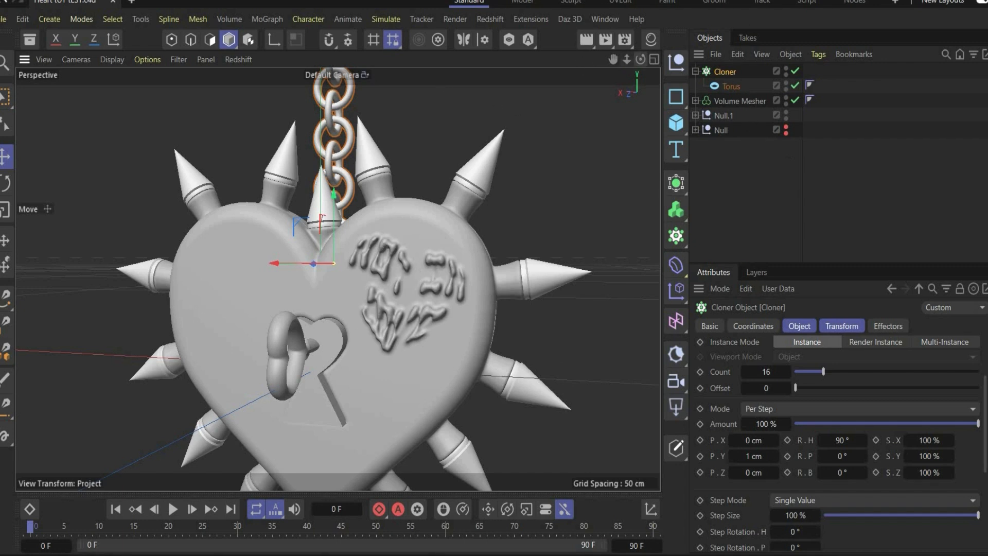
drag(642, 61, 221, 372)
alt+right_drag(385, 341, 415, 282)
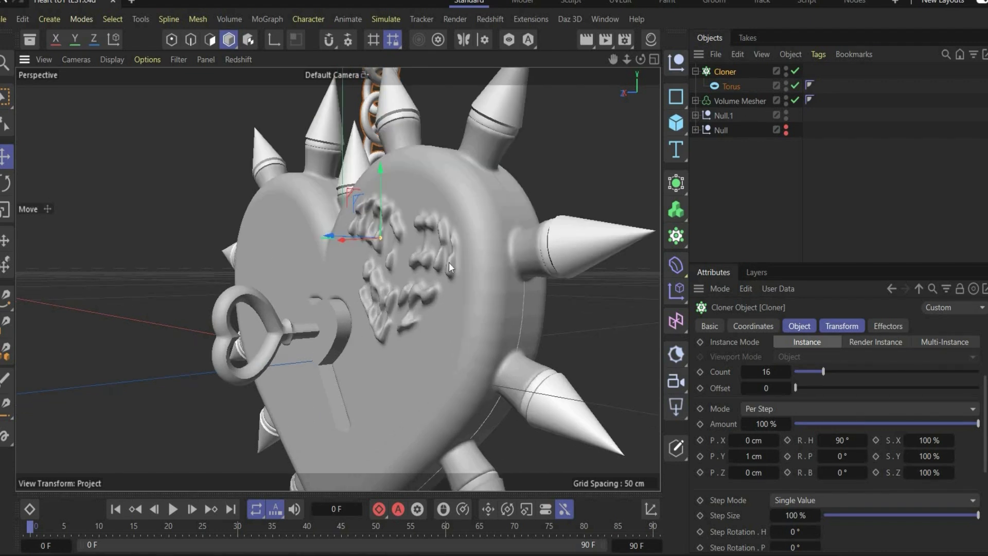
click(310, 405)
key(t)
drag(260, 366, 295, 364)
key(e)
alt+right_drag(164, 260, 650, 73)
drag(641, 59, 545, 61)
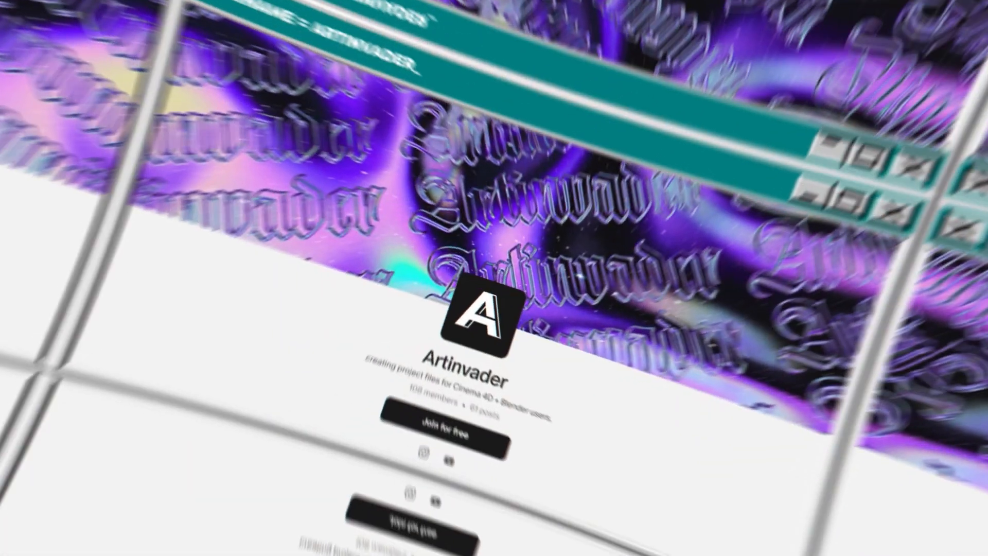
scroll(783, 248, down, 7)
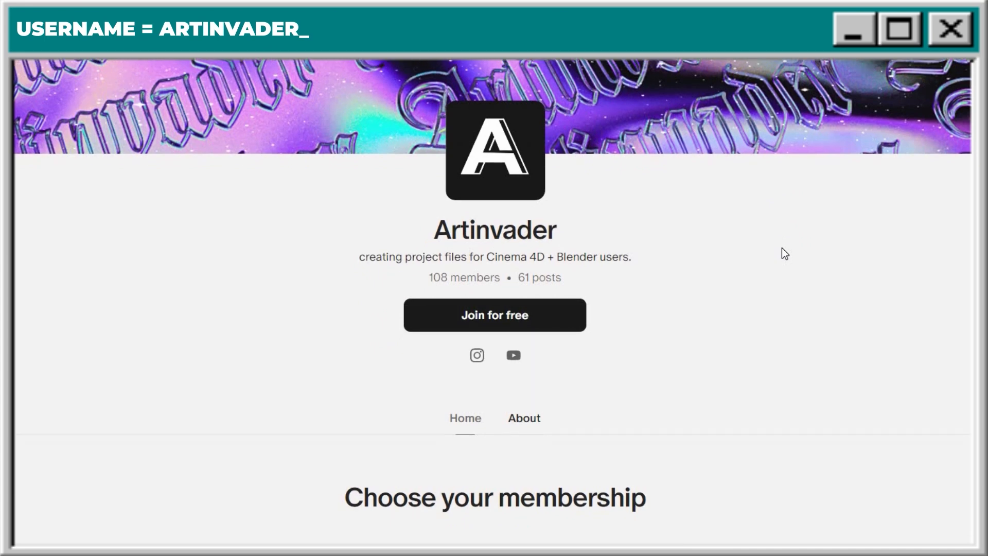
scroll(782, 248, down, 2)
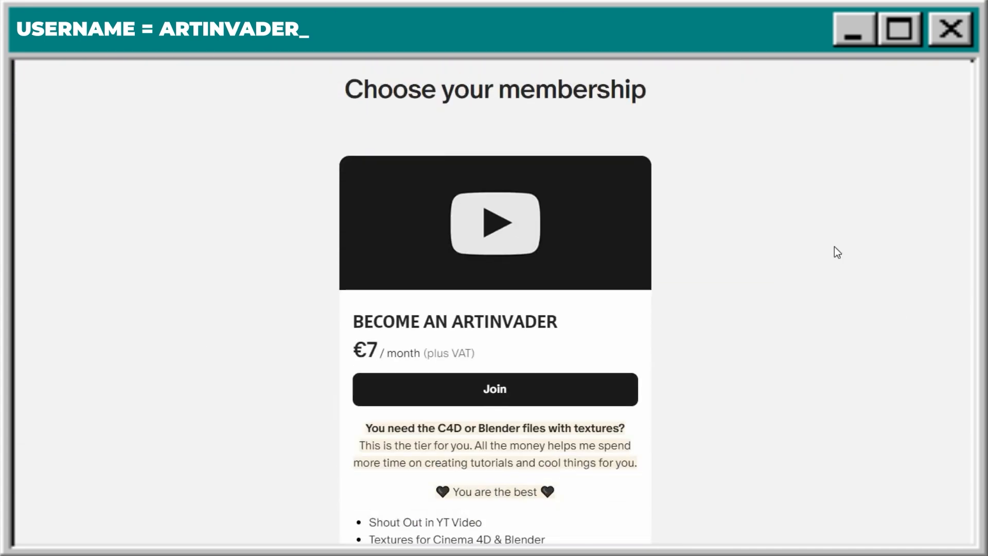
scroll(532, 285, down, 15)
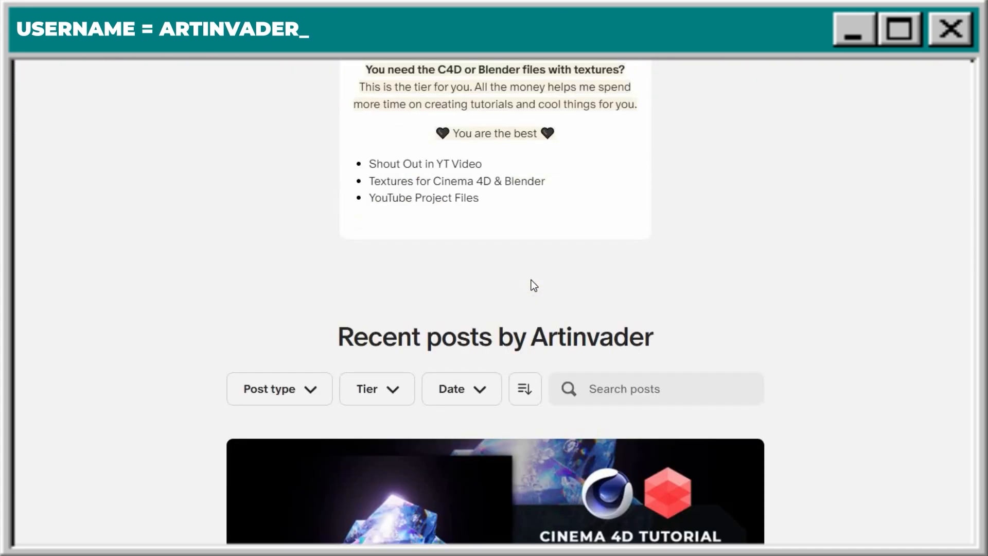
scroll(565, 296, down, 20)
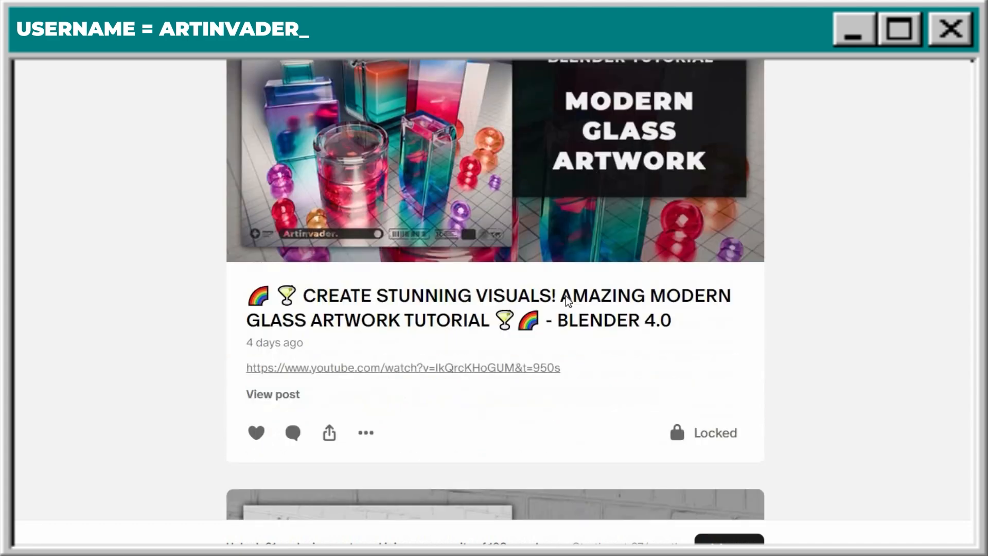
scroll(566, 295, down, 20)
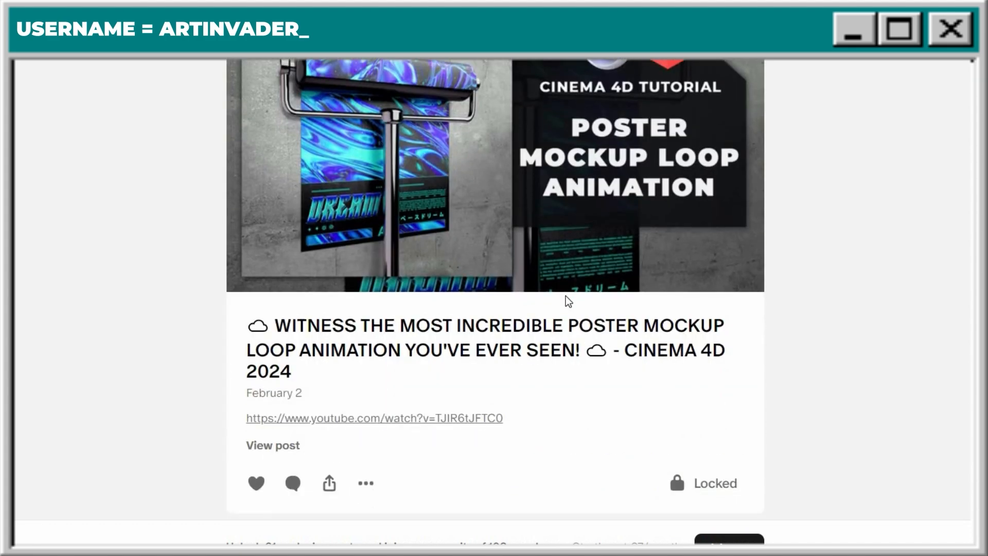
scroll(567, 295, down, 20)
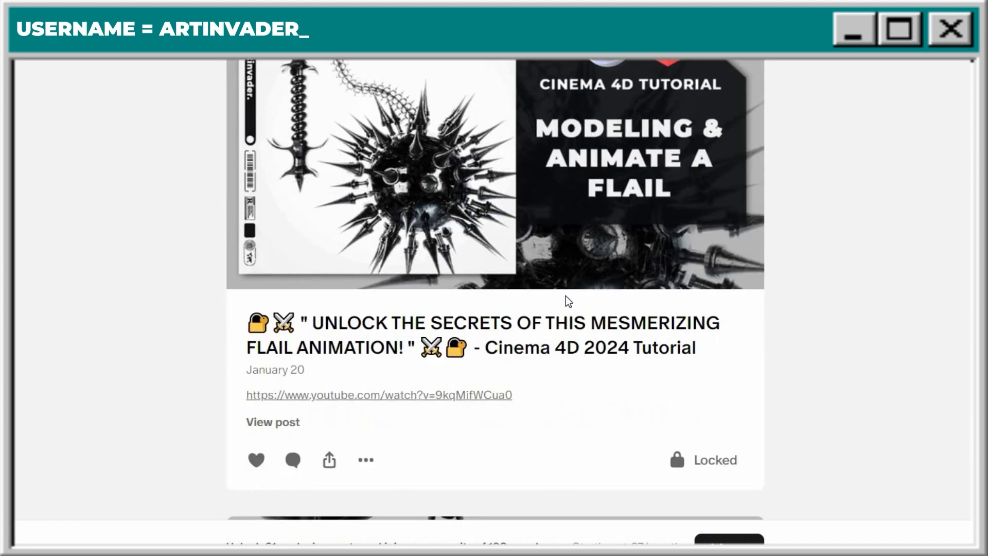
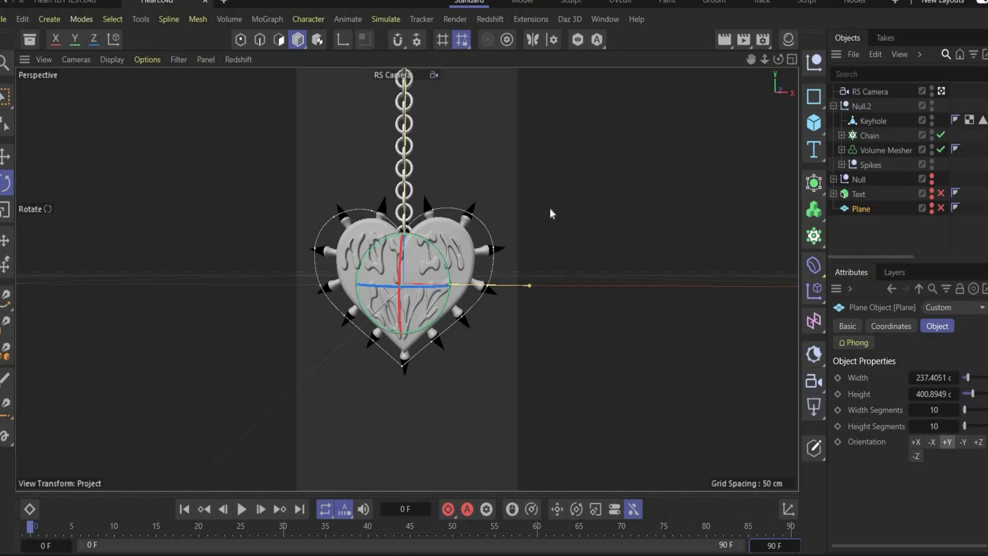
Step: Review the available Redshift camera types and the output size in the render settings
click(462, 410)
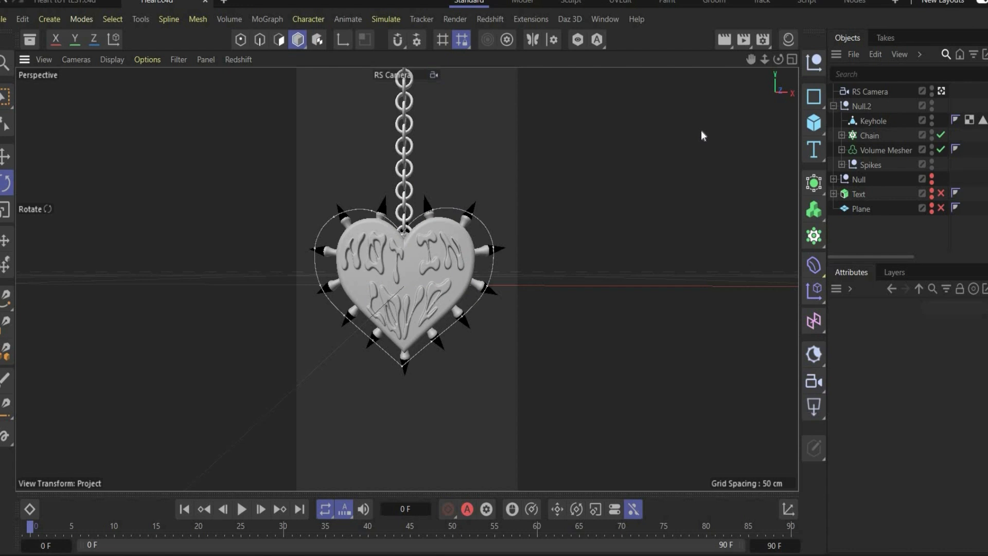
click(493, 20)
mouse_move(515, 82)
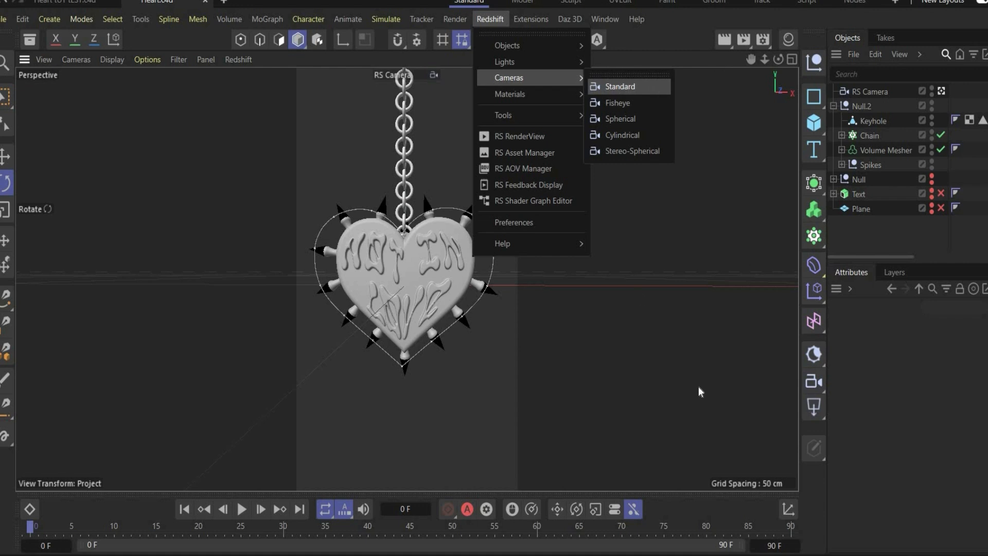
click(763, 40)
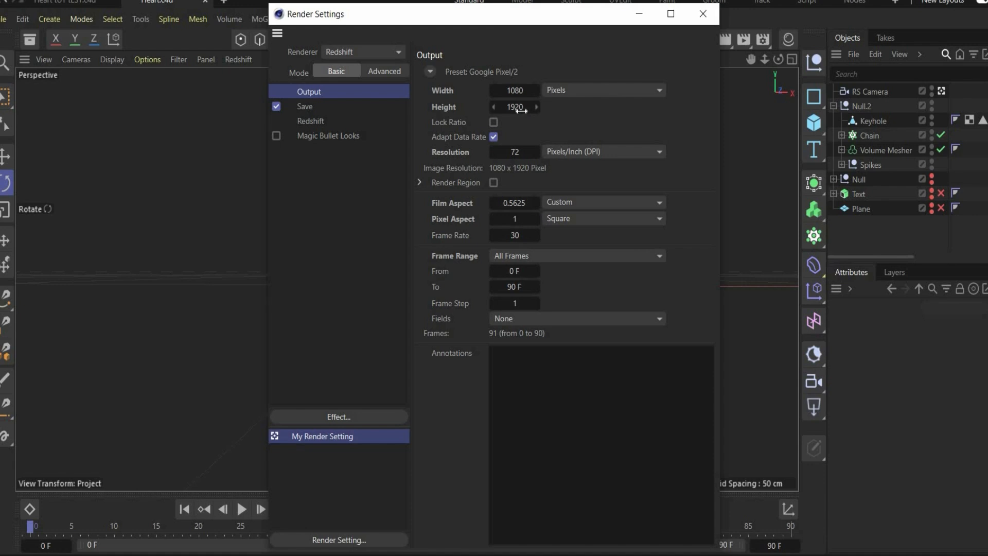
click(703, 14)
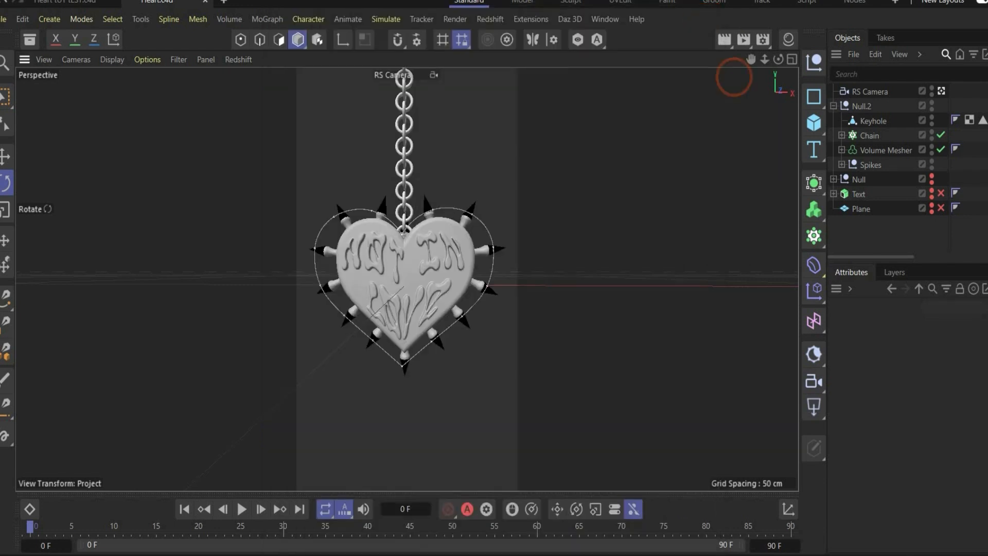
Step: Open the Redshift RenderView, dock it beside the viewport and start the live render
click(483, 14)
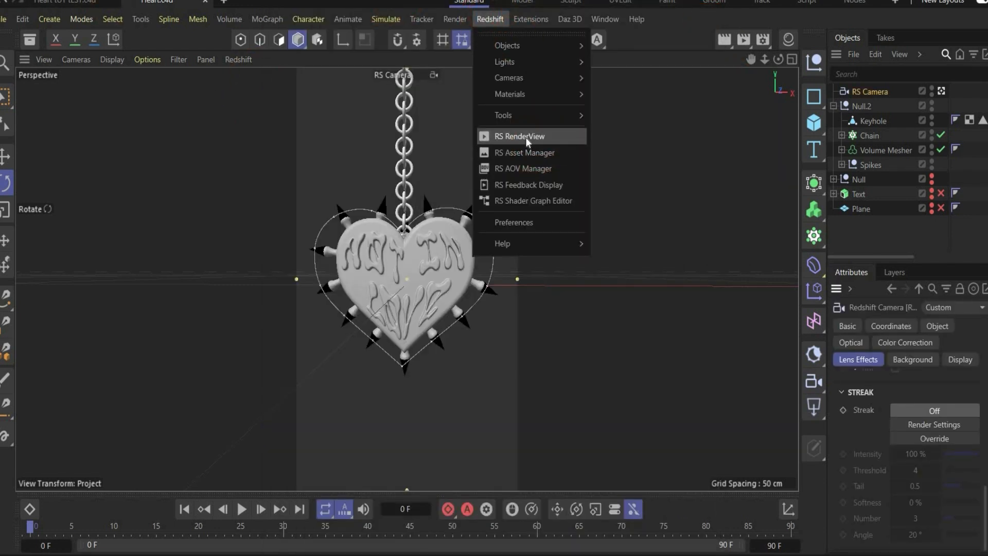
click(526, 137)
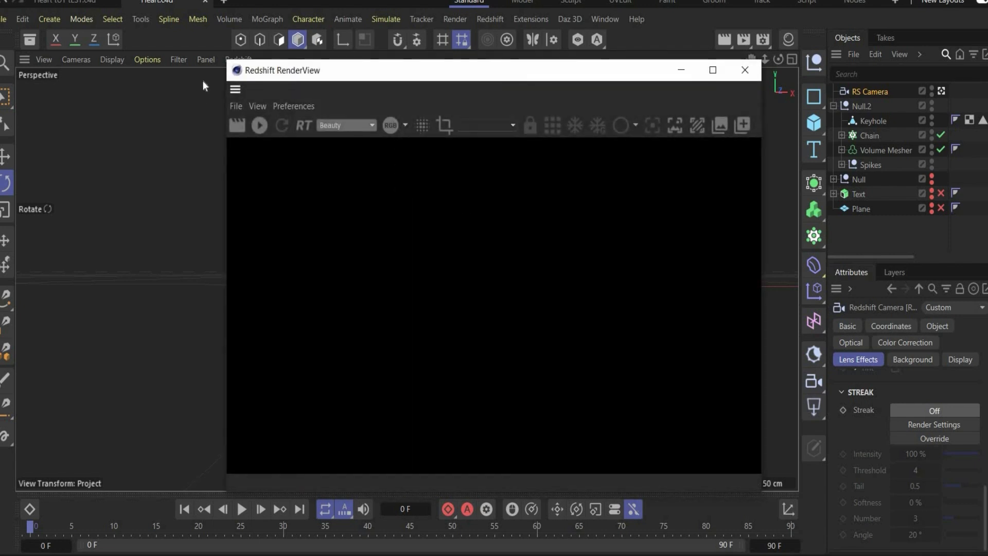
click(23, 115)
drag(23, 116, 24, 117)
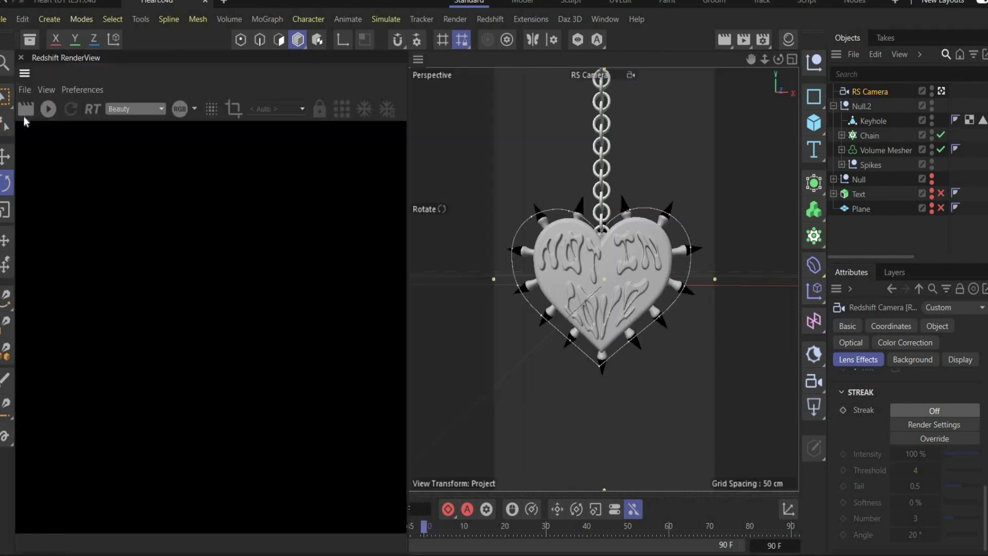
click(48, 108)
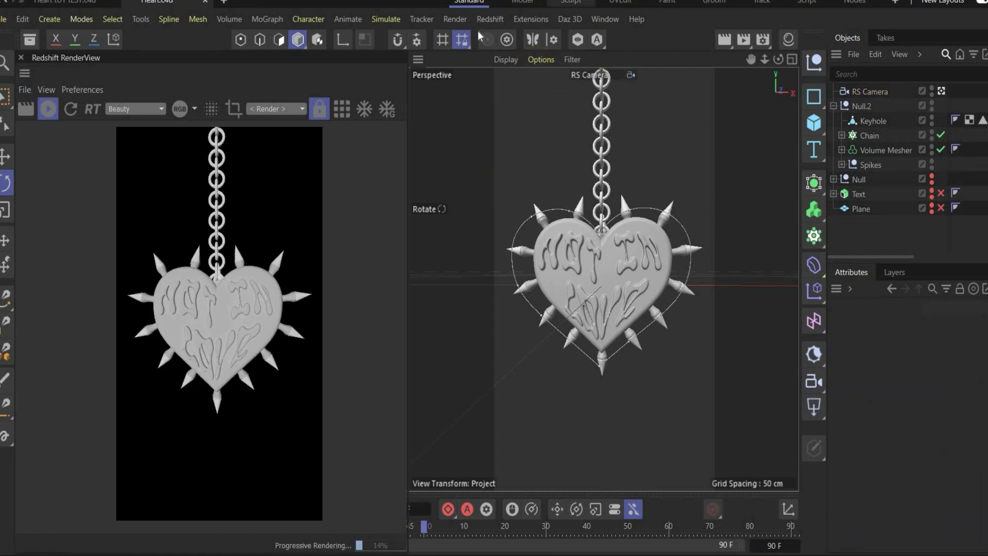
Step: Add a Redshift Dome Light with a shader graph and load a cloudy sky image as its dome map
click(498, 16)
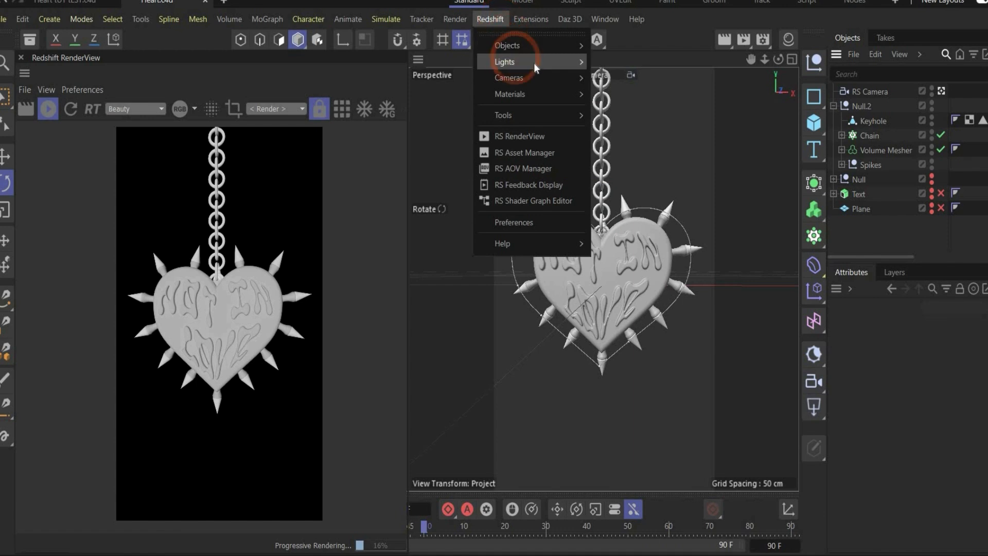
mouse_move(533, 62)
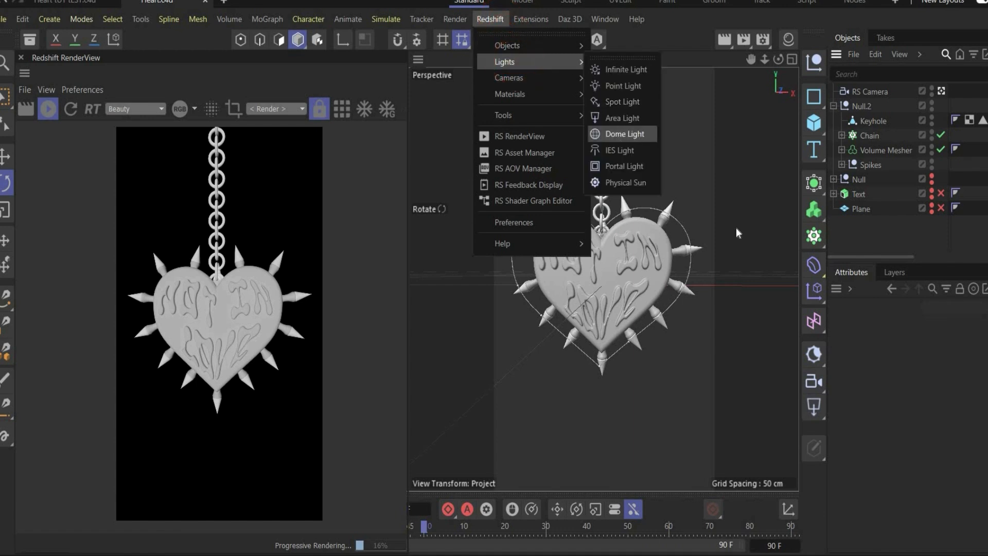
click(618, 133)
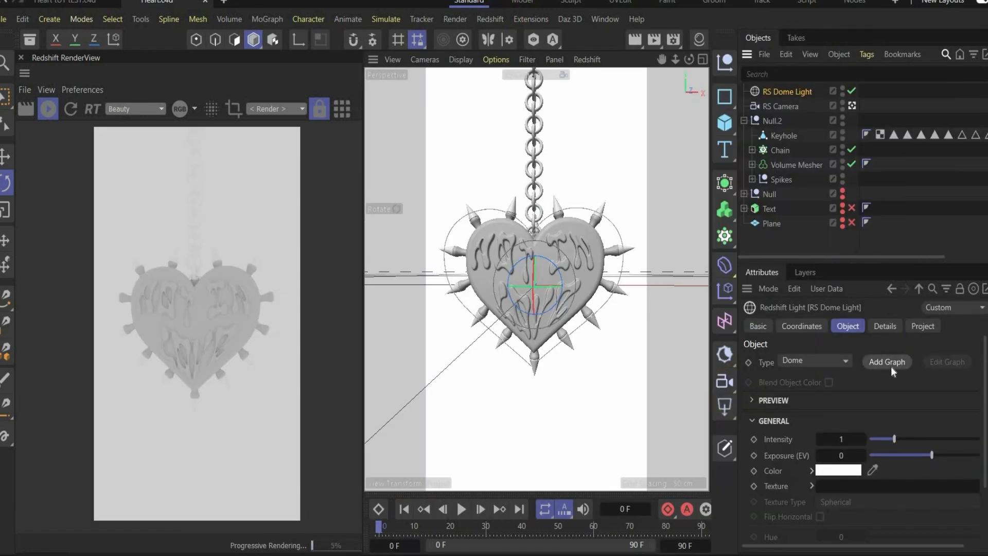
click(891, 361)
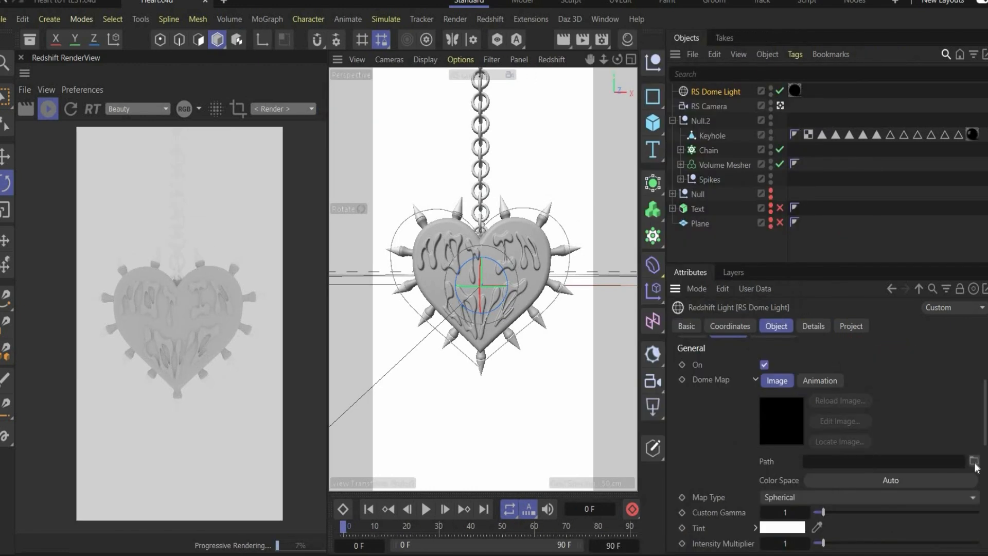
click(974, 463)
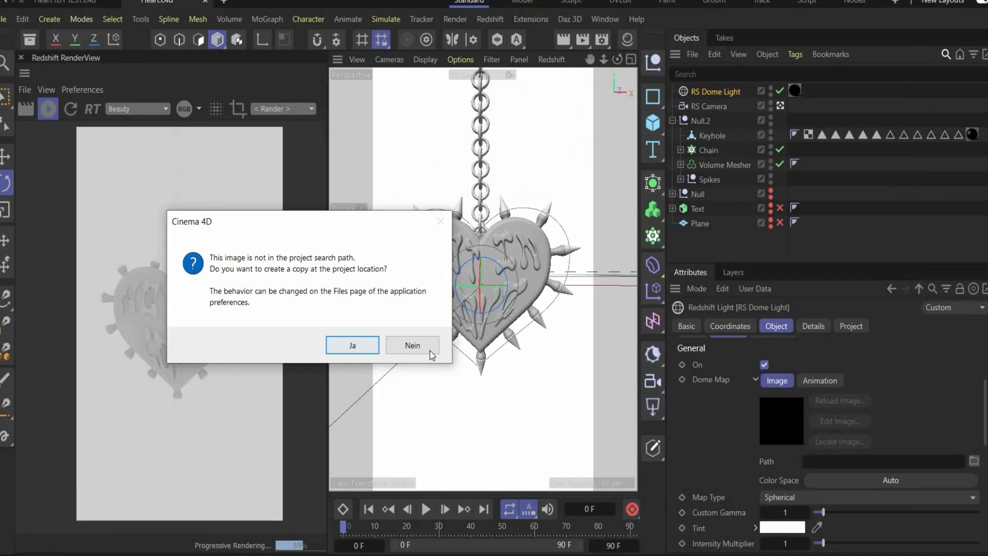
click(353, 346)
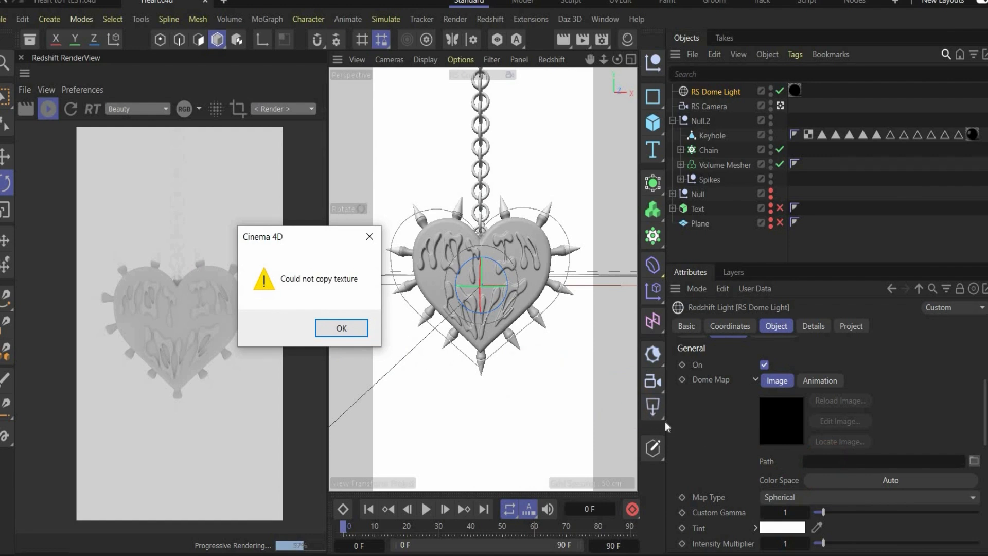
click(341, 328)
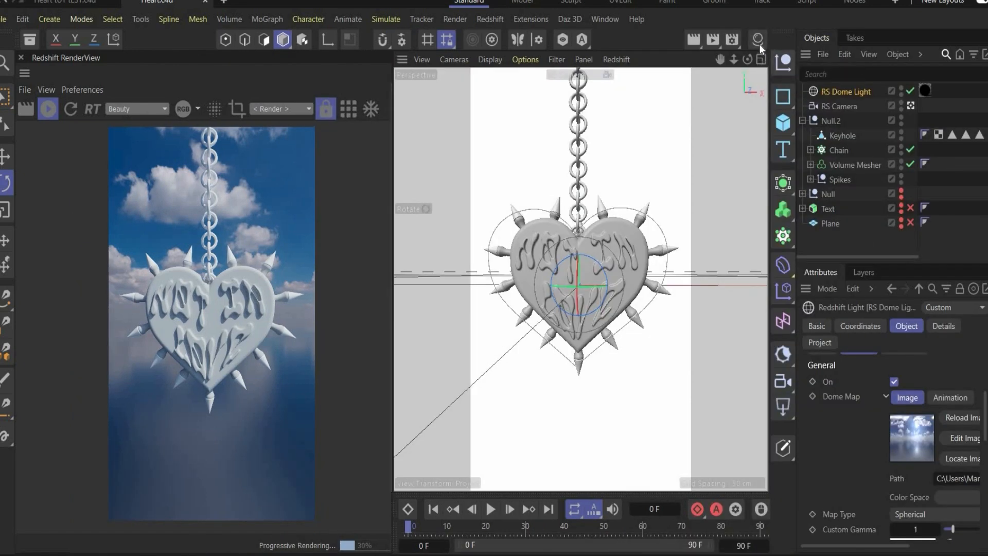
Step: Review the pink Plastic material's settings against the reference artwork and assign it to the heart's Volume Mesher
click(758, 39)
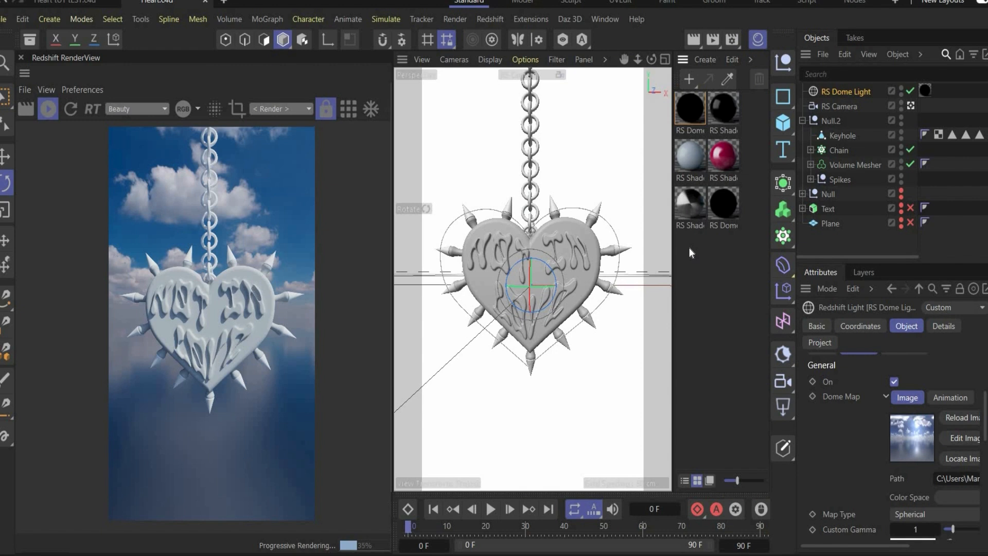
double_click(726, 153)
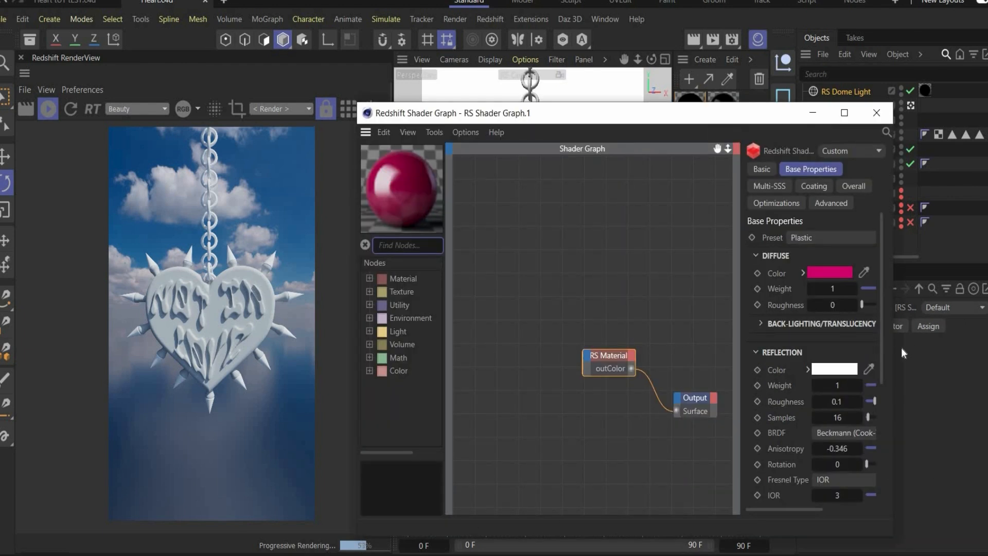
drag(886, 348, 908, 347)
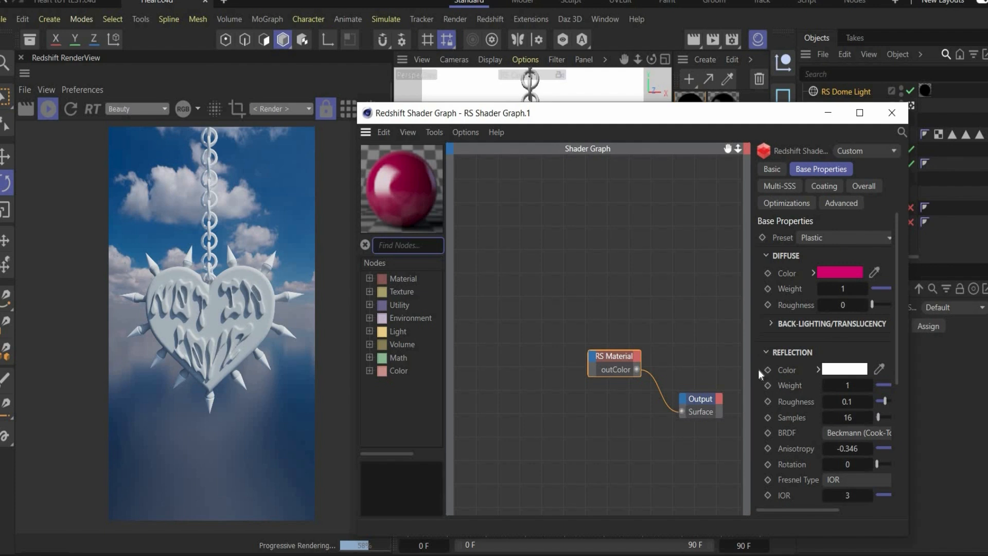
drag(753, 370, 652, 369)
scroll(712, 330, down, 3)
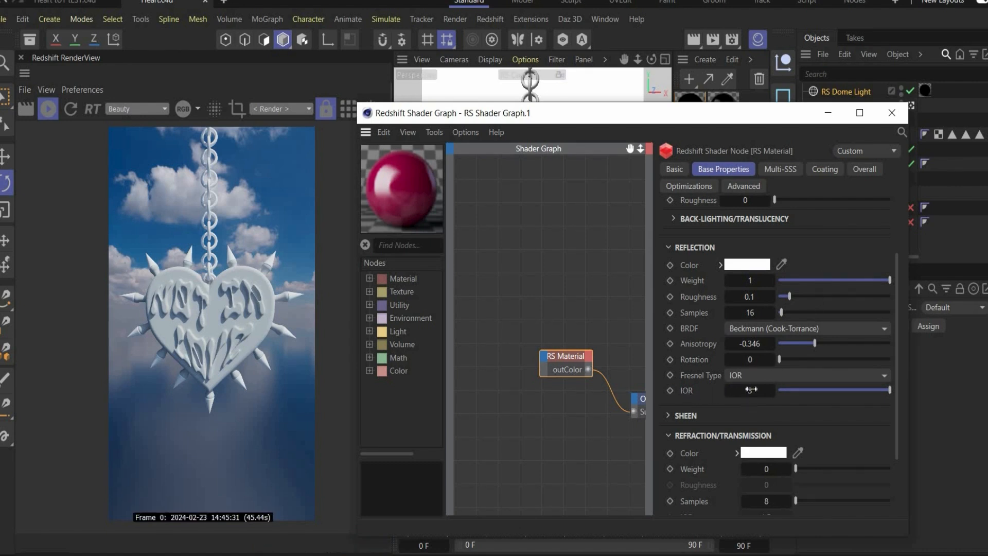
key(alt+Tab)
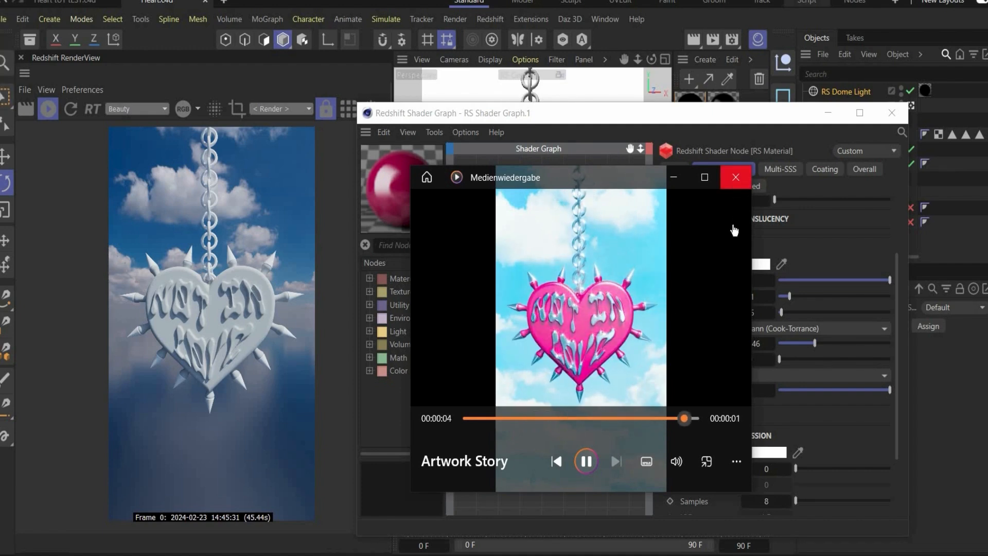
click(736, 177)
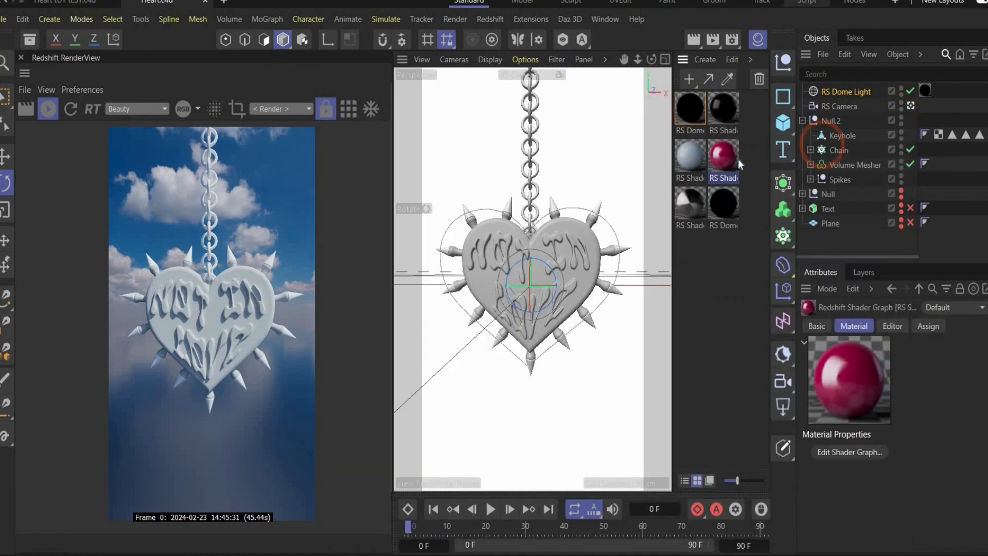
drag(734, 158, 565, 224)
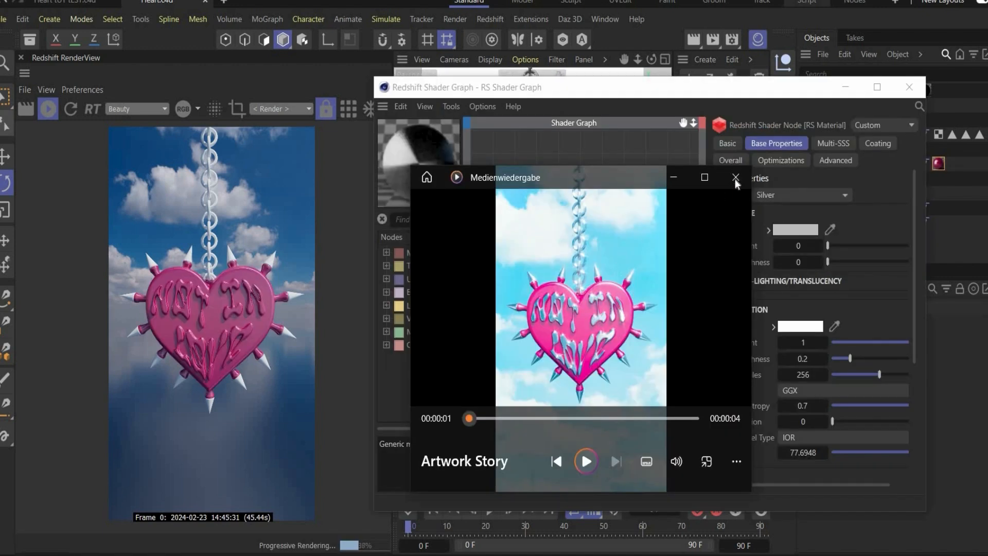
Step: Review the Silver material's base and reflection settings and assign it to the Chain and Spikes
drag(511, 279, 585, 323)
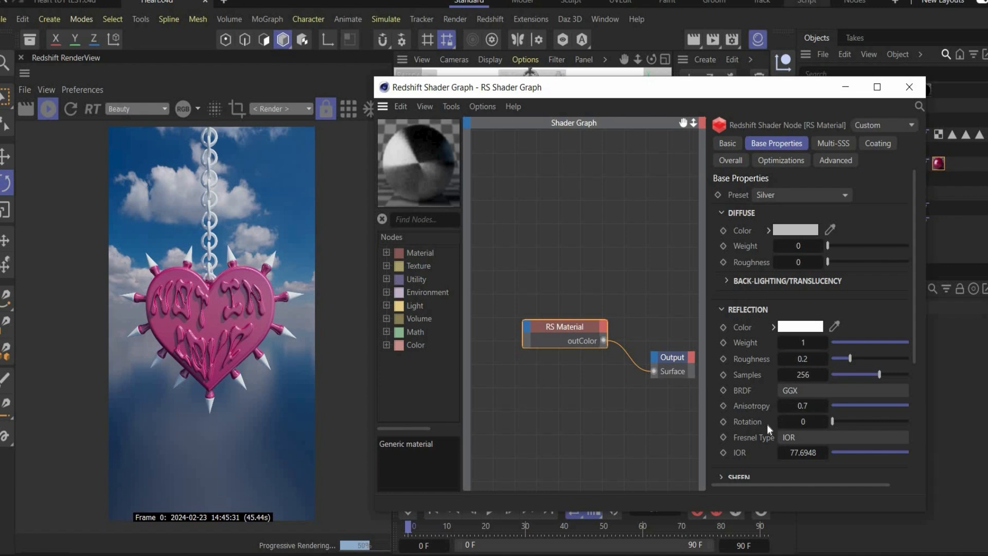
scroll(769, 429, down, 3)
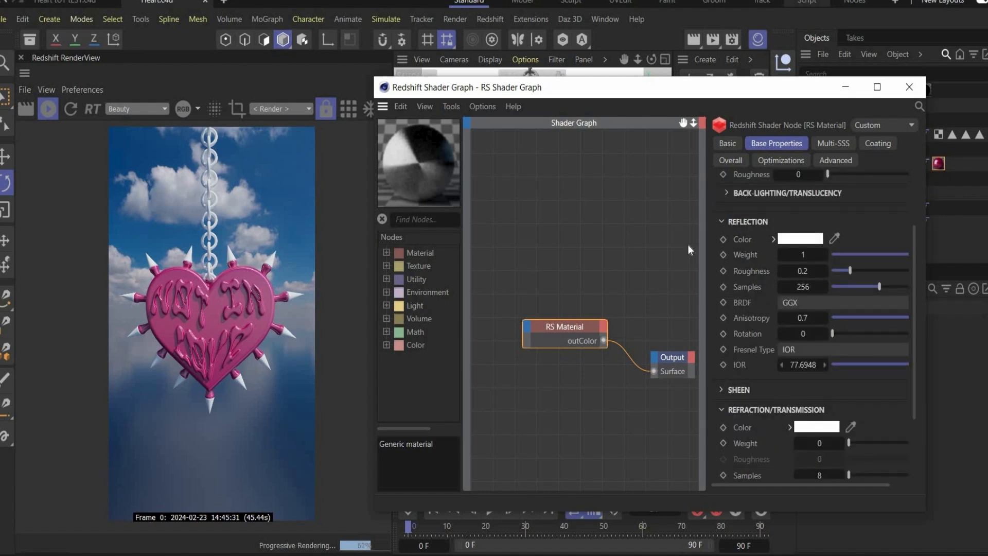
scroll(768, 406, up, 3)
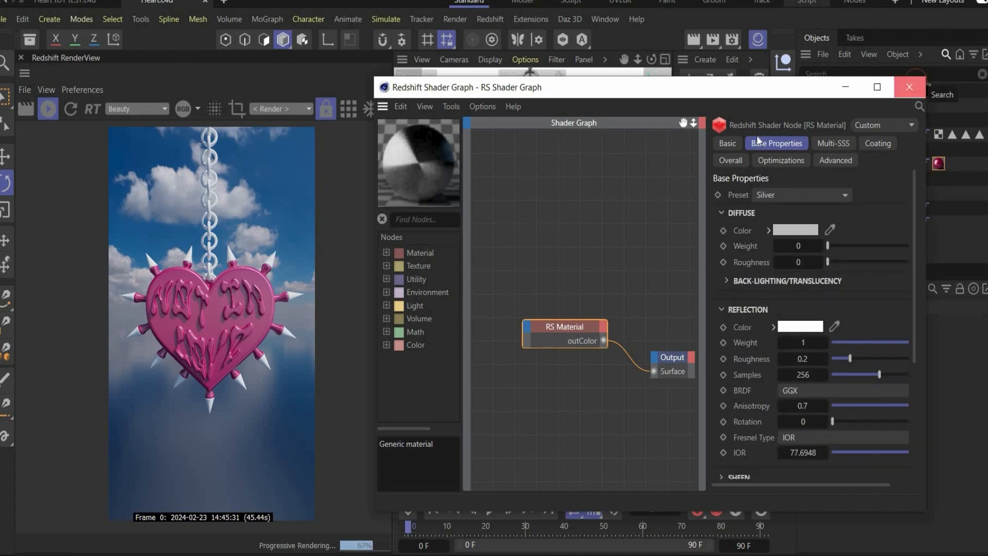
click(910, 86)
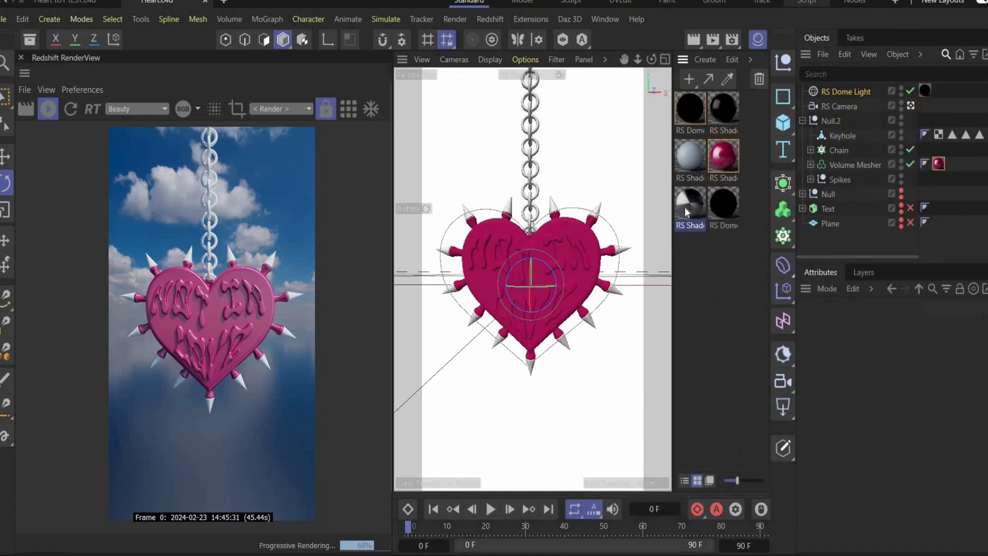
drag(684, 207, 872, 149)
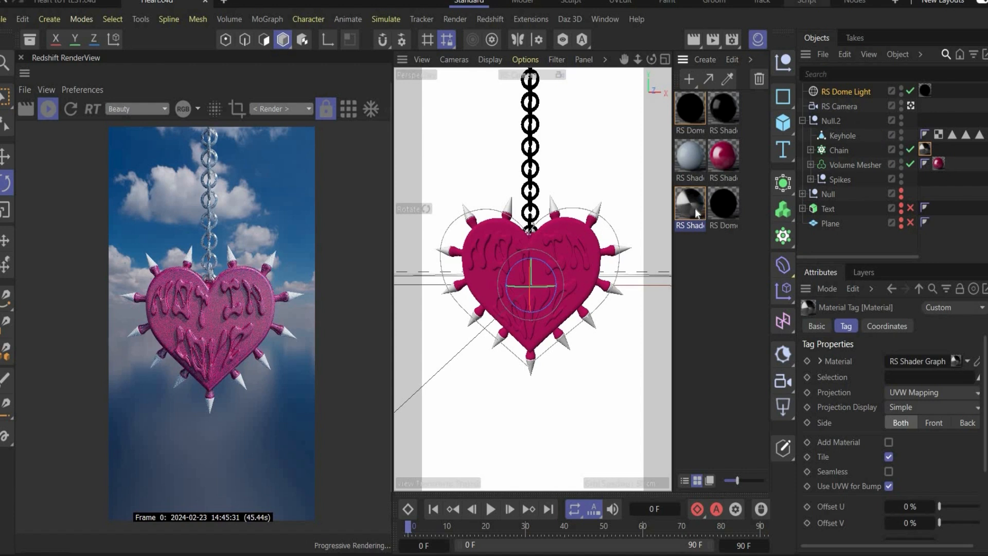
drag(694, 208, 836, 179)
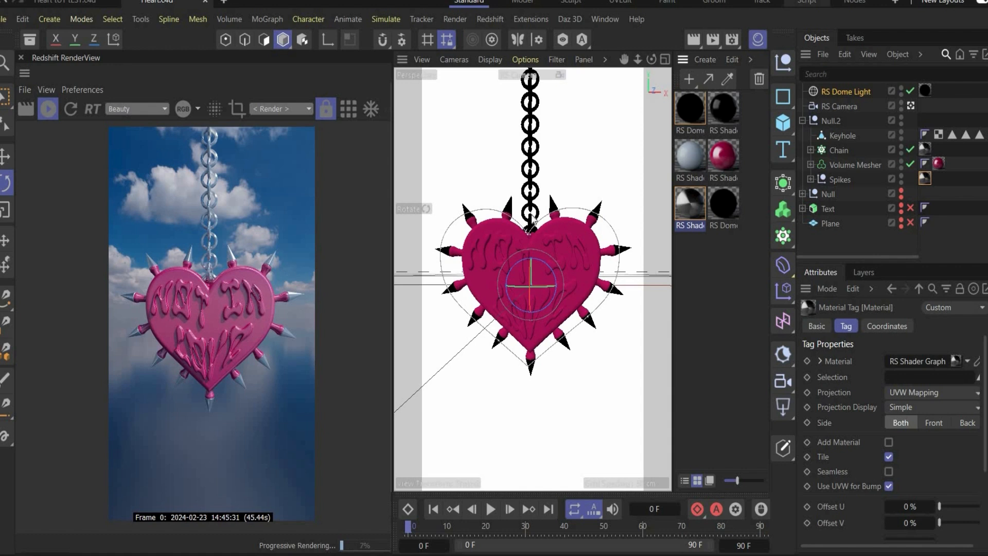
Step: Enable the Text extrusion on the heart and show its position and scale coordinates
click(908, 220)
click(910, 207)
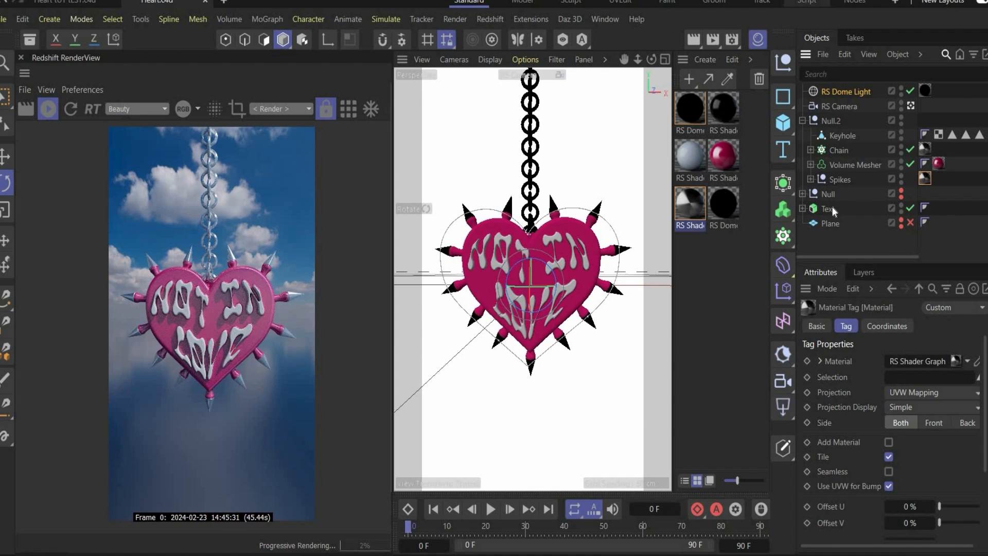
click(832, 207)
click(864, 327)
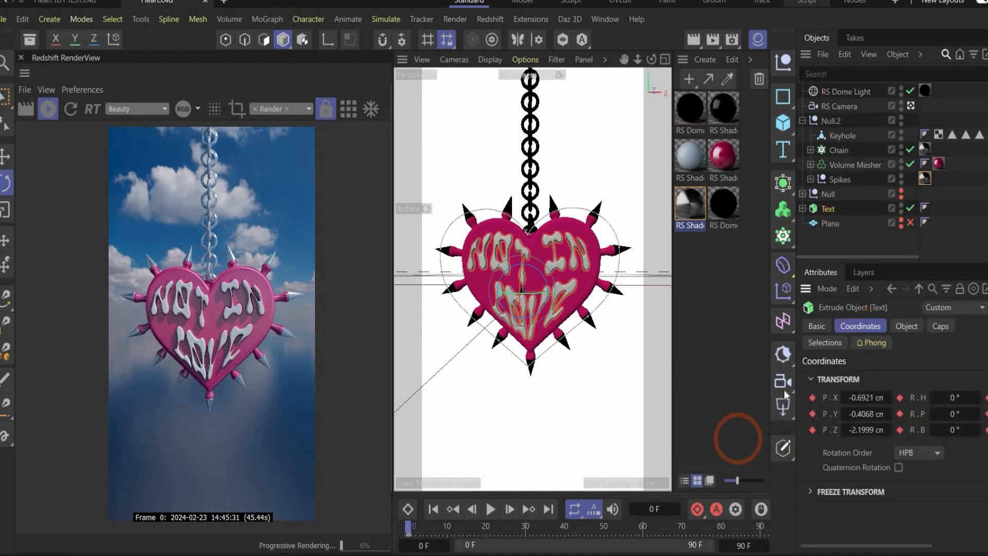
scroll(966, 397, right, 3)
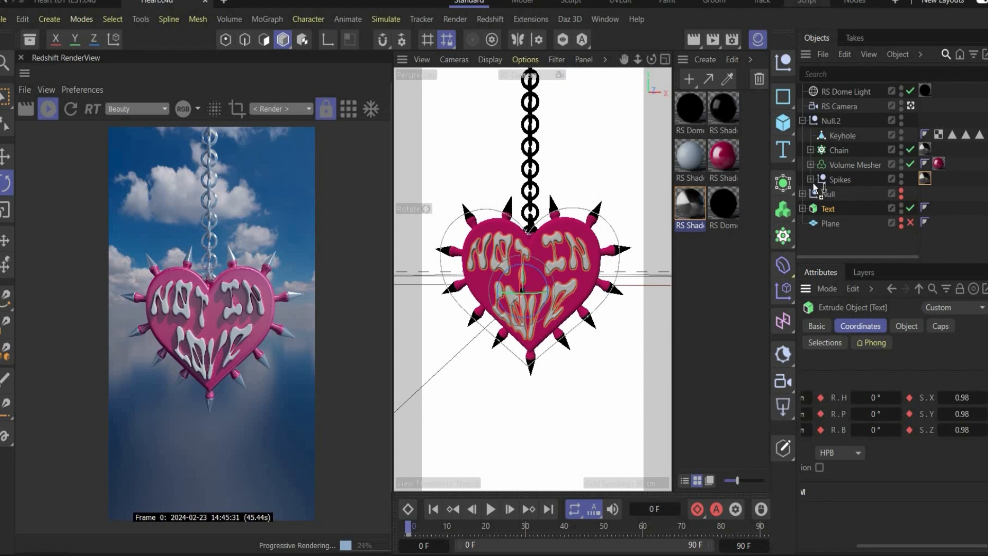
Step: Assign the Silver material to the Text extrusion and move it into Null.2 above Spikes
click(842, 207)
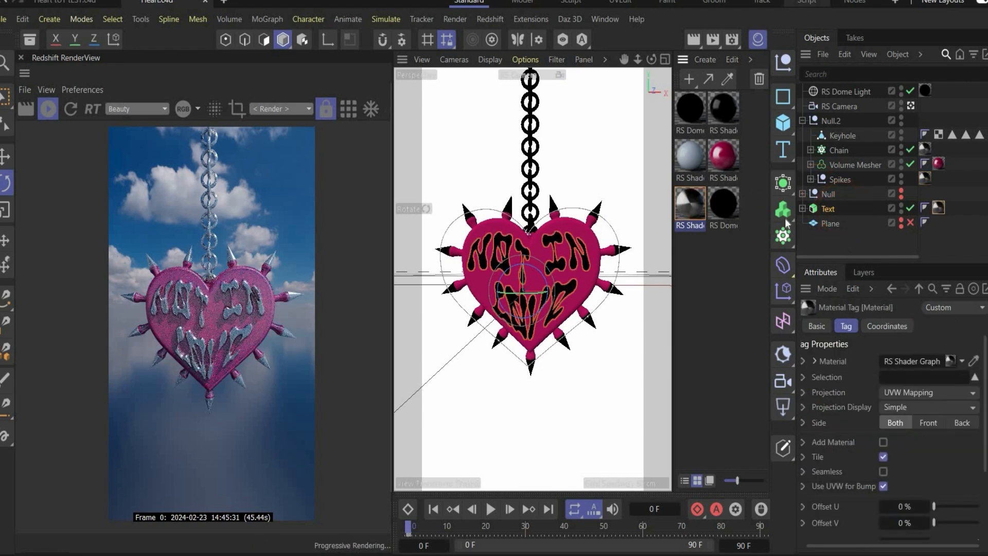
drag(829, 210, 839, 173)
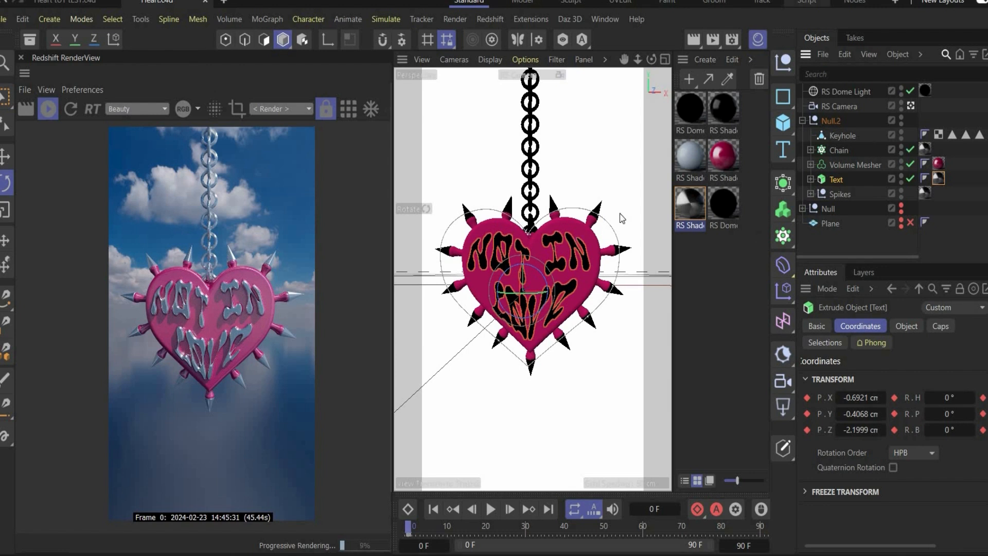
Step: Examine the key and keyhole outside the camera view, along with the black material's base and reflection settings
click(912, 106)
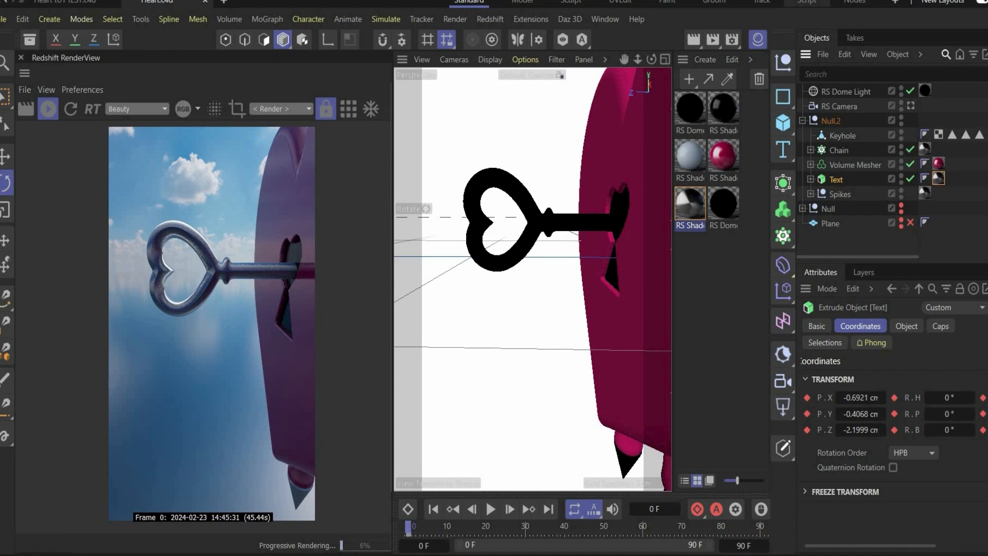
double_click(722, 114)
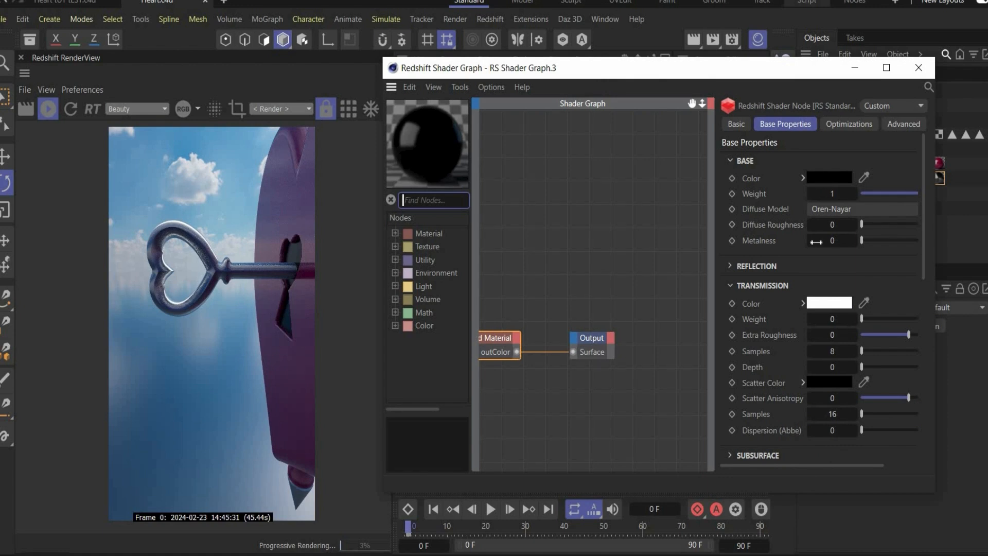
click(725, 286)
click(737, 266)
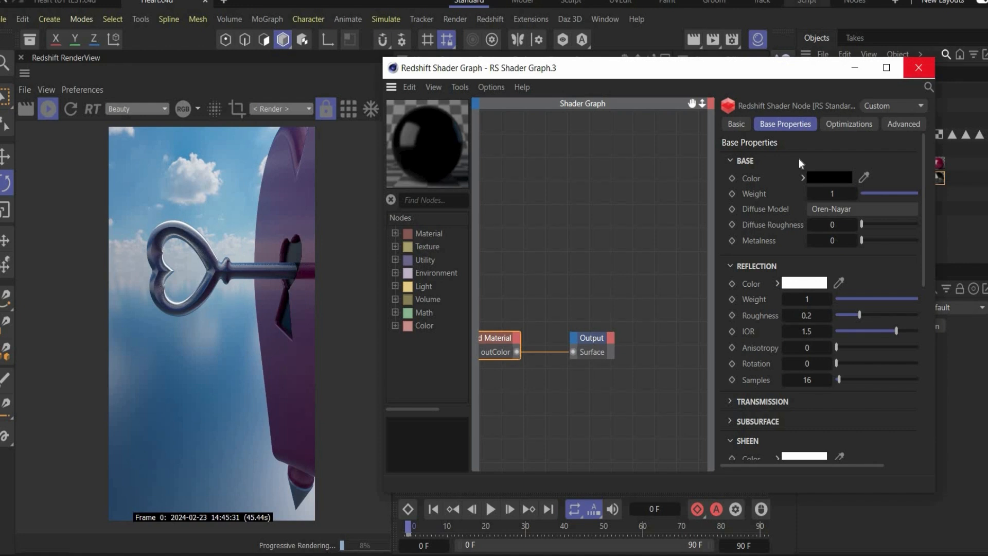
click(919, 67)
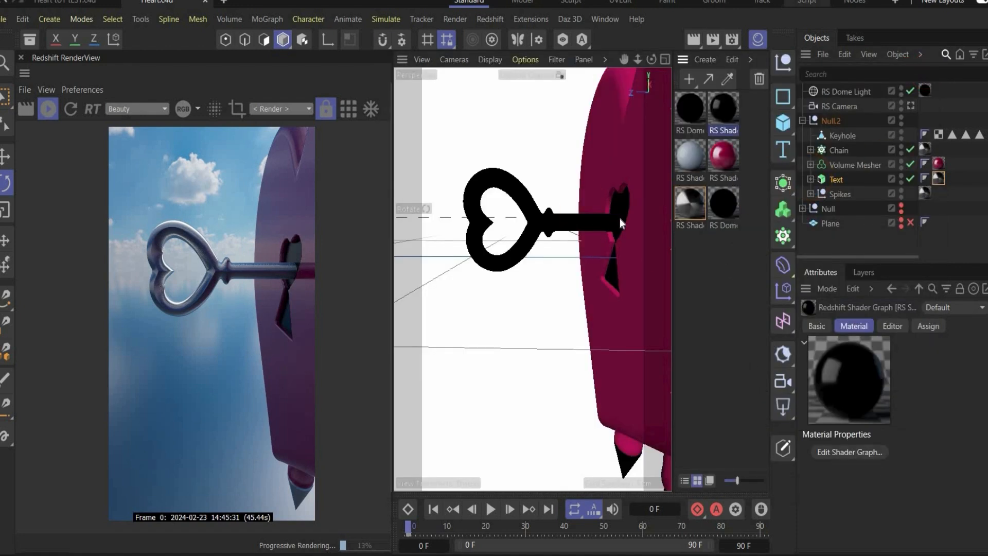
Step: Return to the RS Camera view and set the Streak lens effect of the RS Camera to Override
click(910, 106)
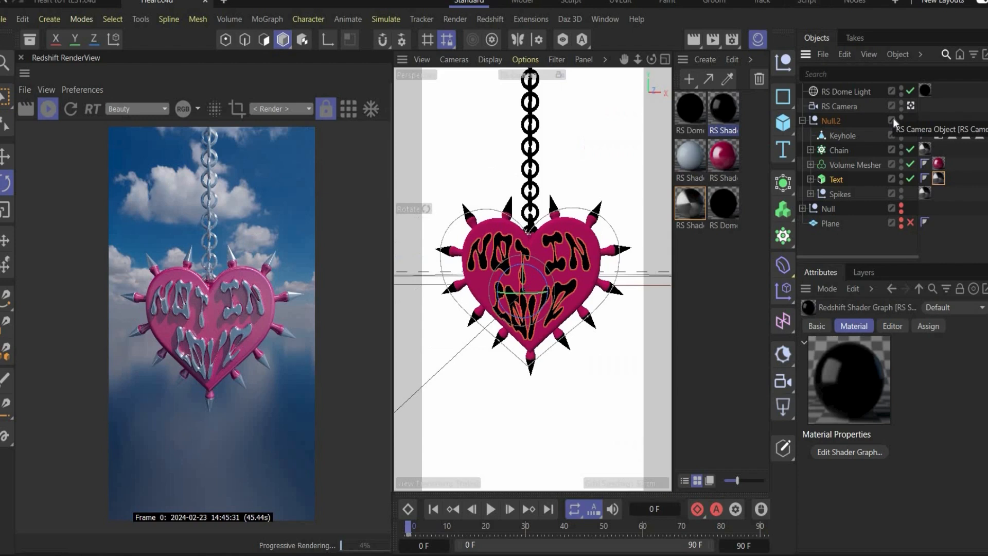
click(852, 109)
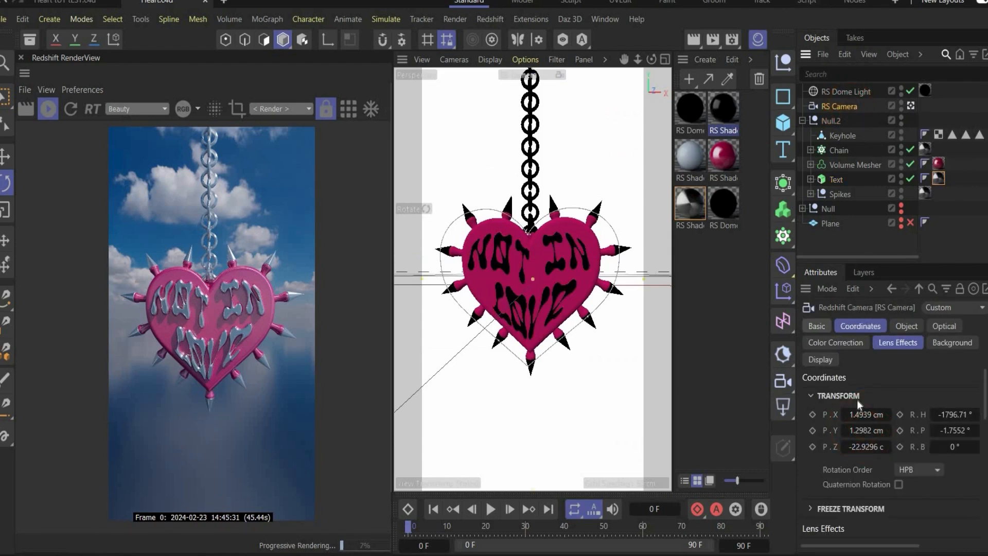
click(907, 341)
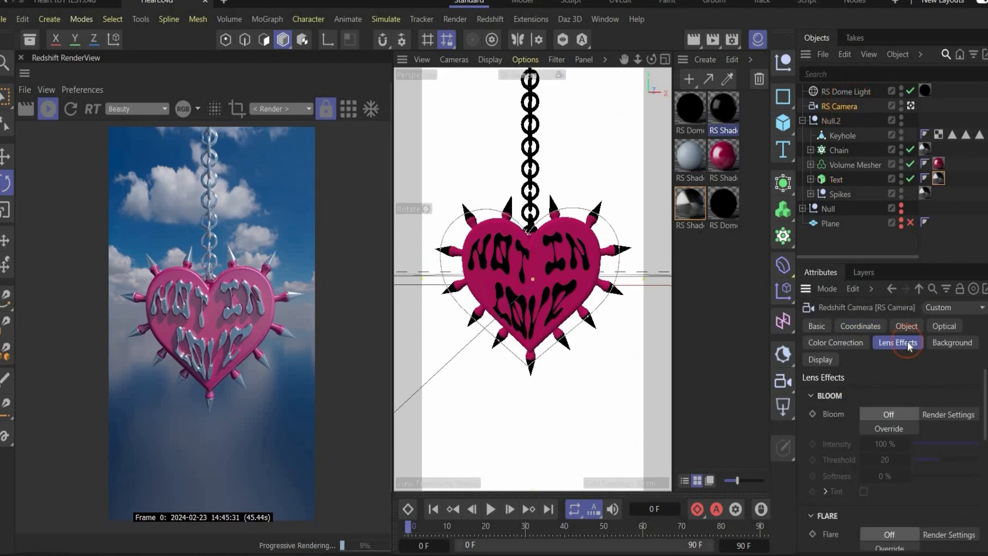
scroll(830, 477, down, 5)
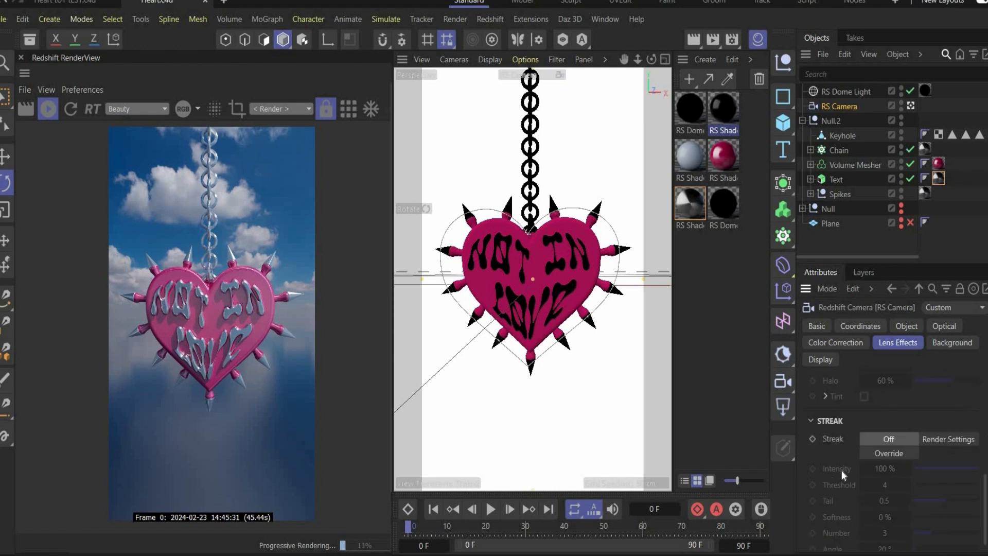
scroll(820, 430, down, 1)
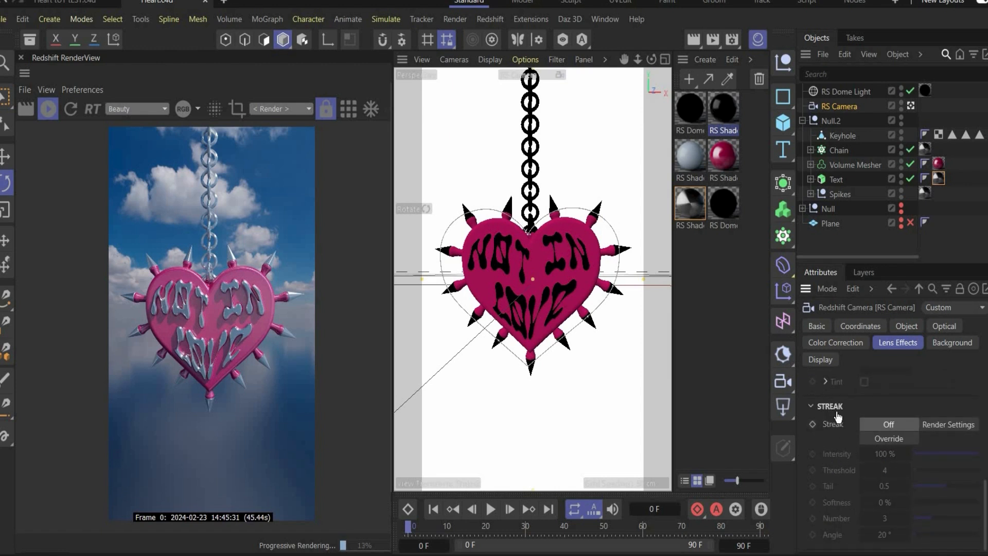
click(891, 440)
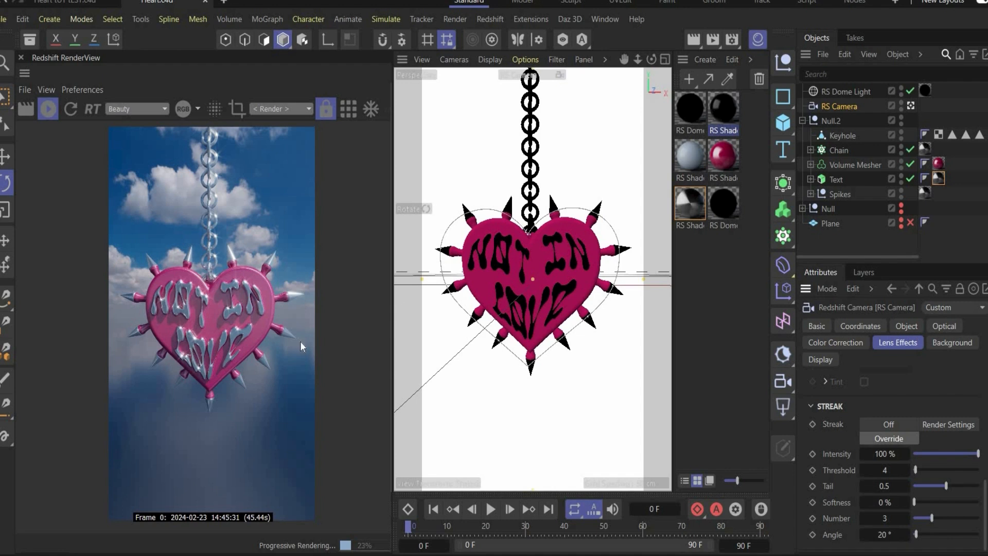
Step: Enable the background Plane behind the heart
click(901, 221)
click(911, 222)
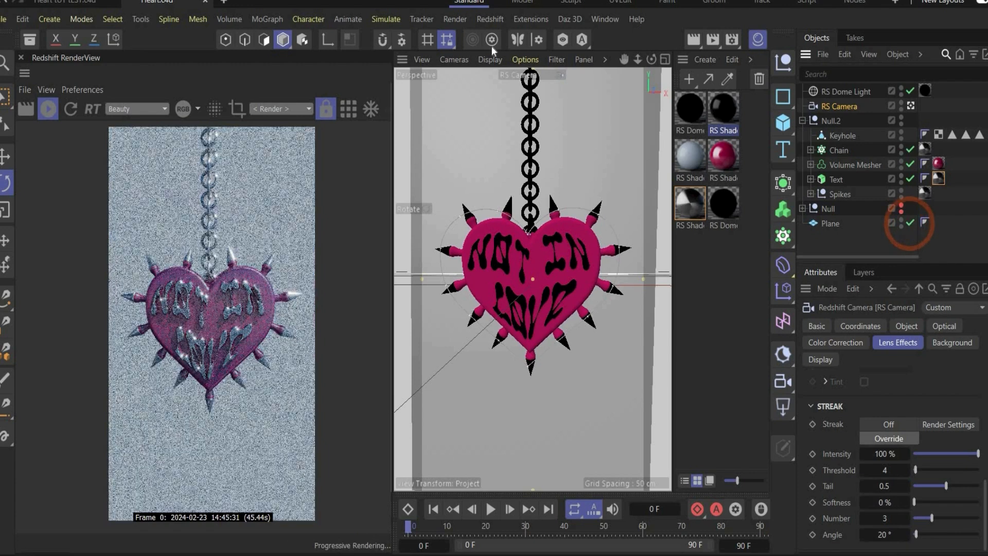
click(783, 126)
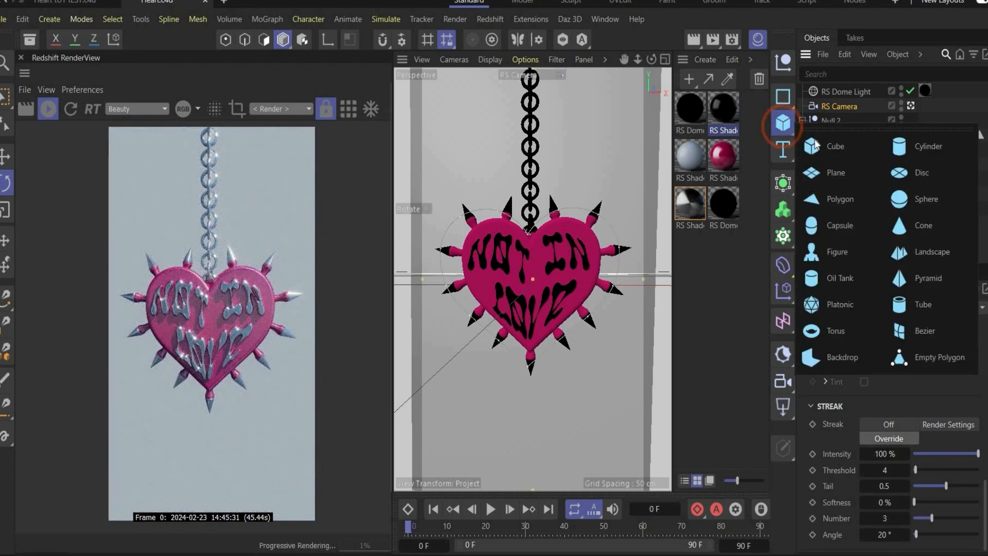
Step: Review the RS Standard Material and RS Texture nodes of the light blue material and assign that material to the Plane
double_click(691, 165)
click(618, 286)
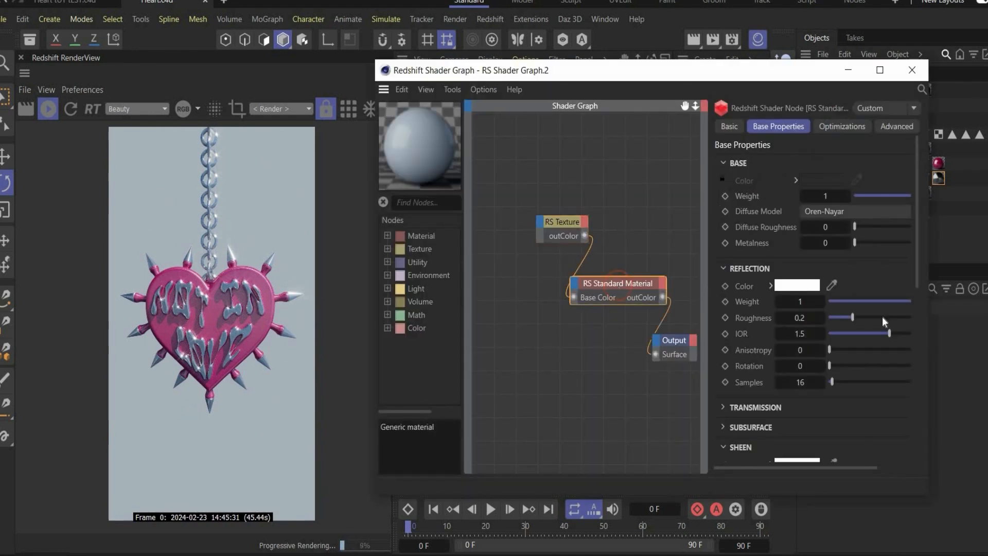
click(561, 227)
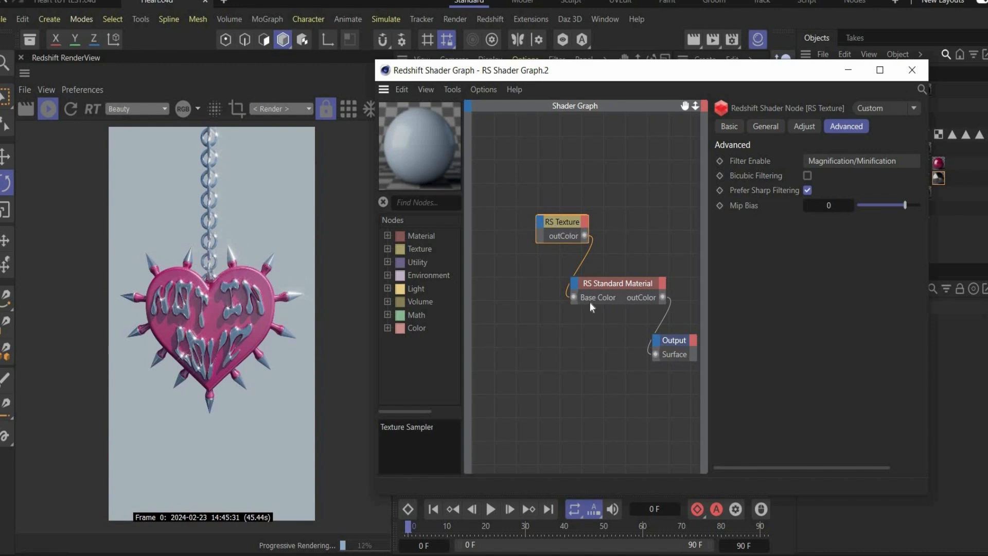
click(912, 70)
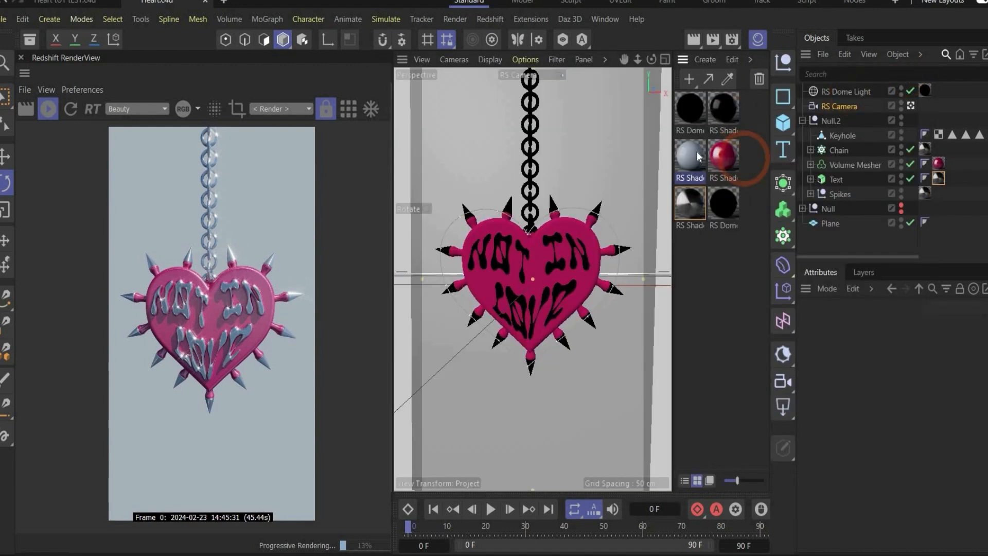
drag(841, 106, 846, 226)
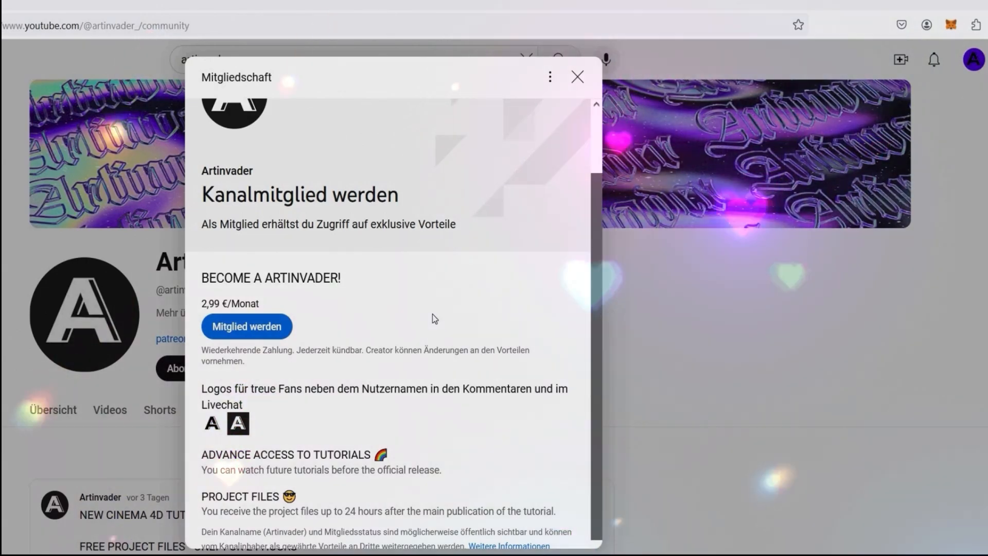
scroll(443, 366, down, 1)
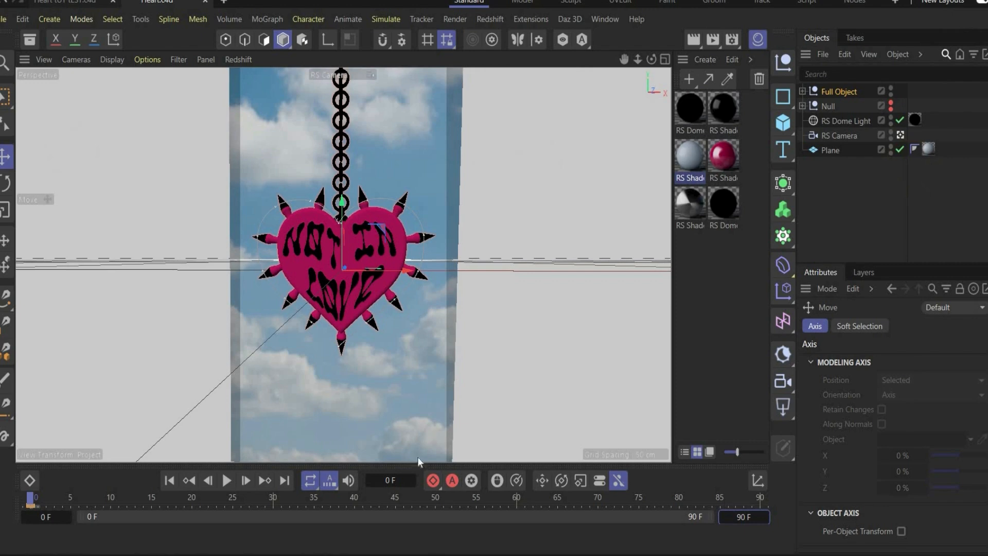
Step: Enlarge the timeline area and set the animation's end frame to 150
drag(419, 427, 425, 457)
click(610, 542)
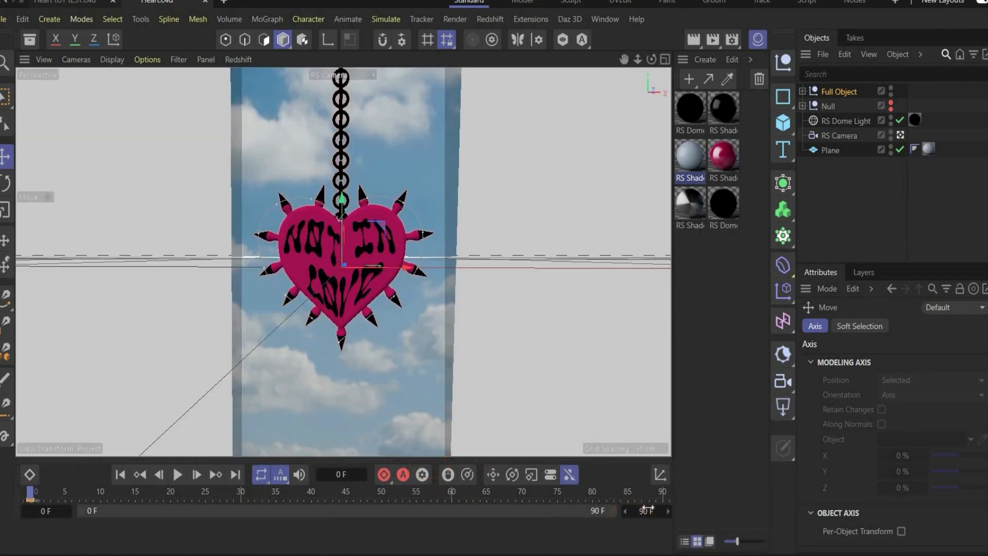
click(647, 510)
text(150)
key(Return)
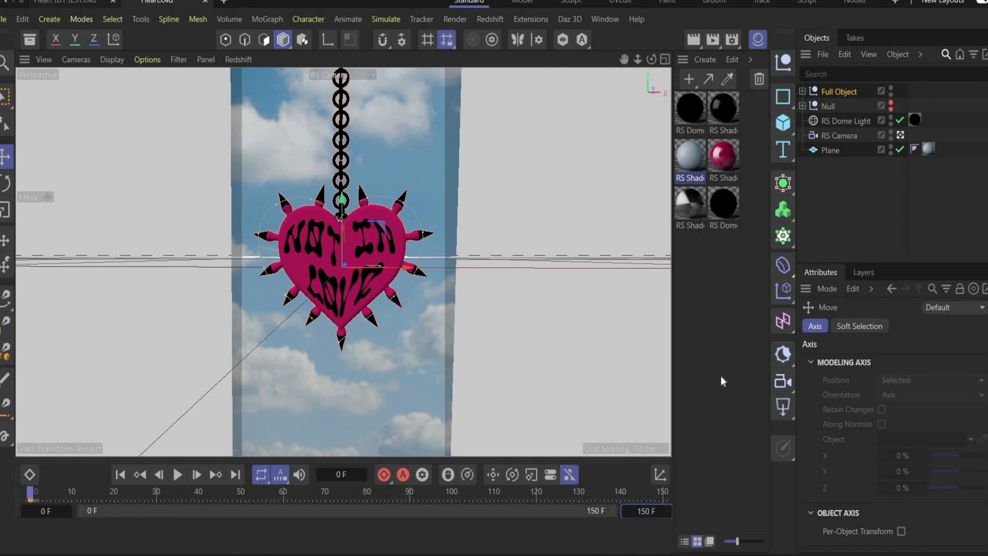
click(803, 91)
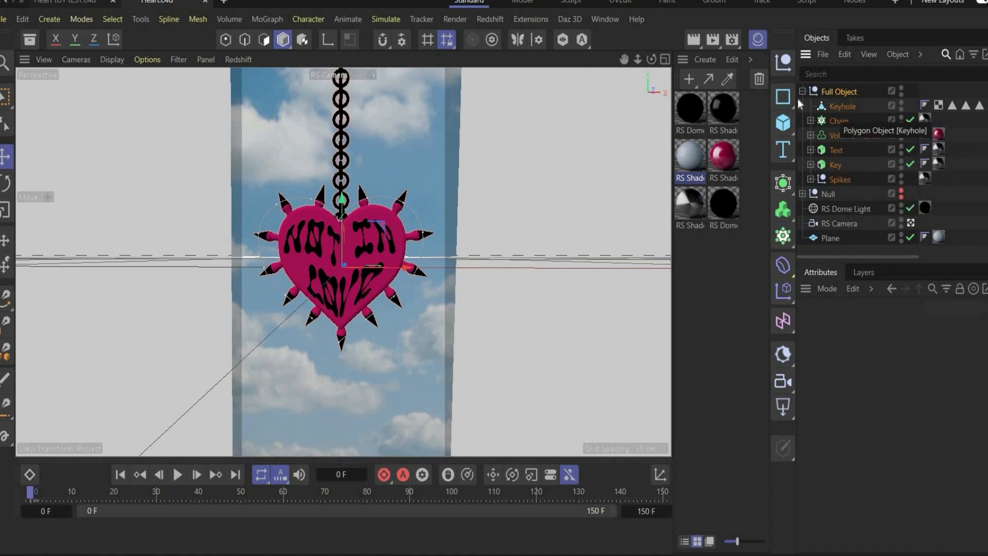
click(783, 63)
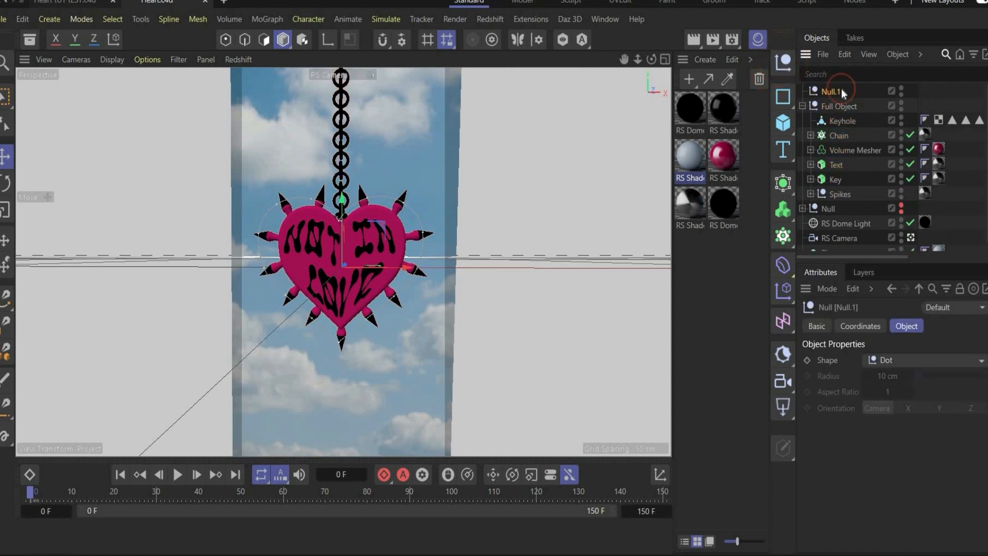
key(Delete)
click(803, 91)
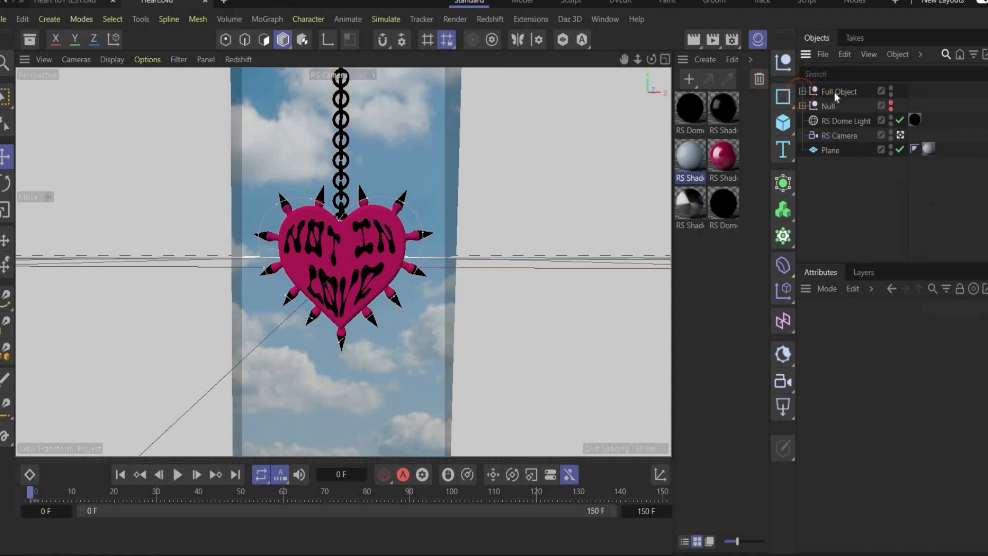
Step: Animate Full Object with a full turn around its vertical axis between frames 0 and 150
click(837, 92)
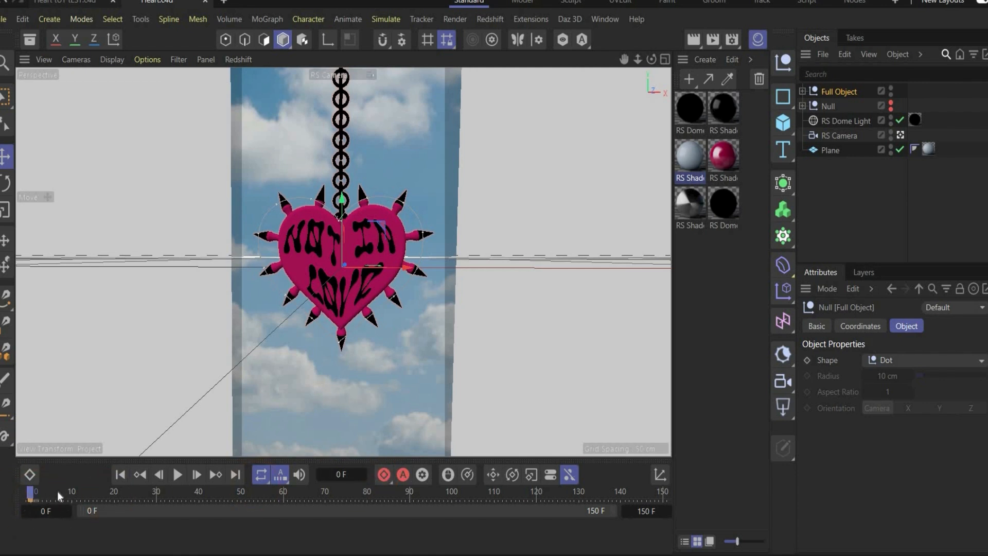
drag(58, 495, 662, 495)
click(9, 183)
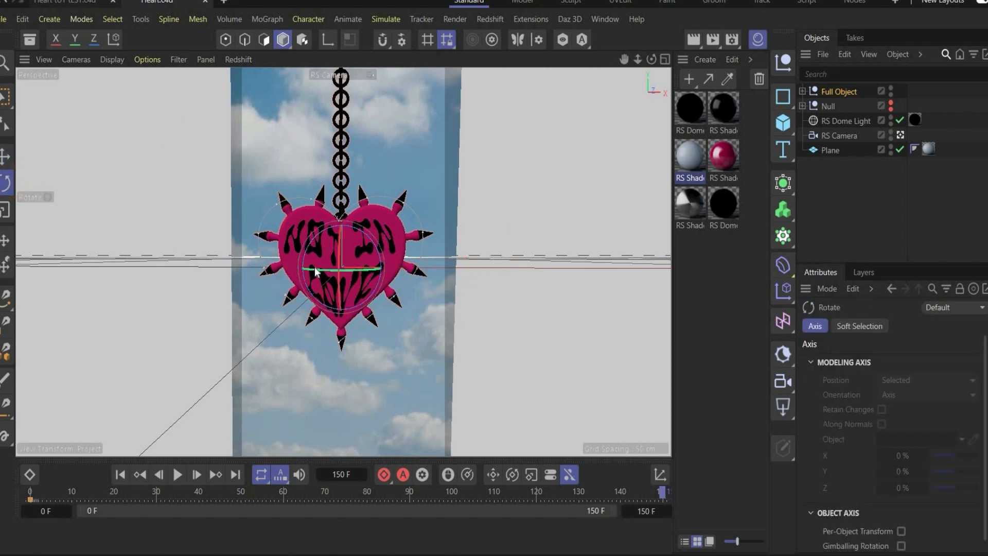
mouse_move(312, 271)
mouse_down()
mouse_move(408, 268)
mouse_move(311, 269)
mouse_up()
drag(562, 497, 20, 500)
Step: Animate the Key inside Full Object with a rotation keyframed between frames 0 and 150, and scrub through the timeline to check it
click(803, 91)
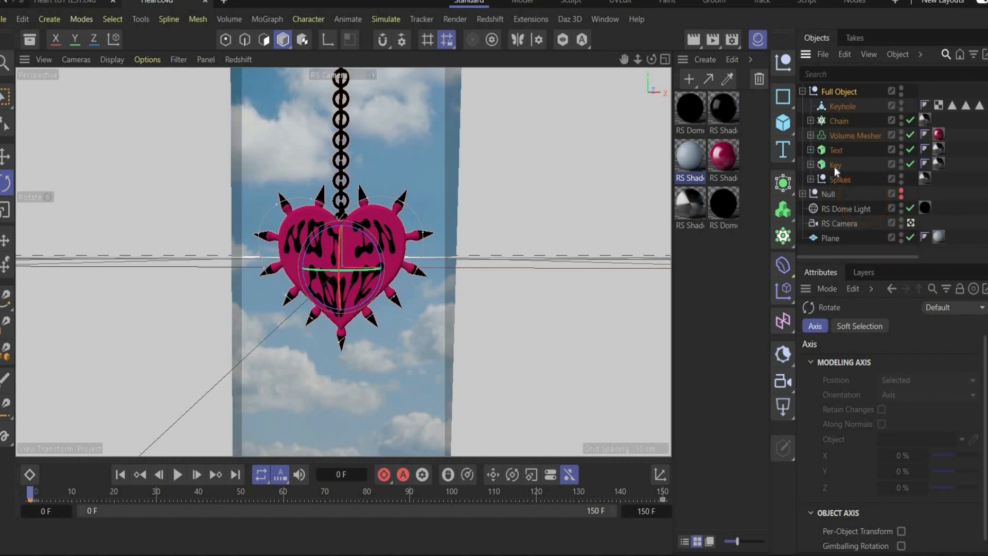
click(835, 166)
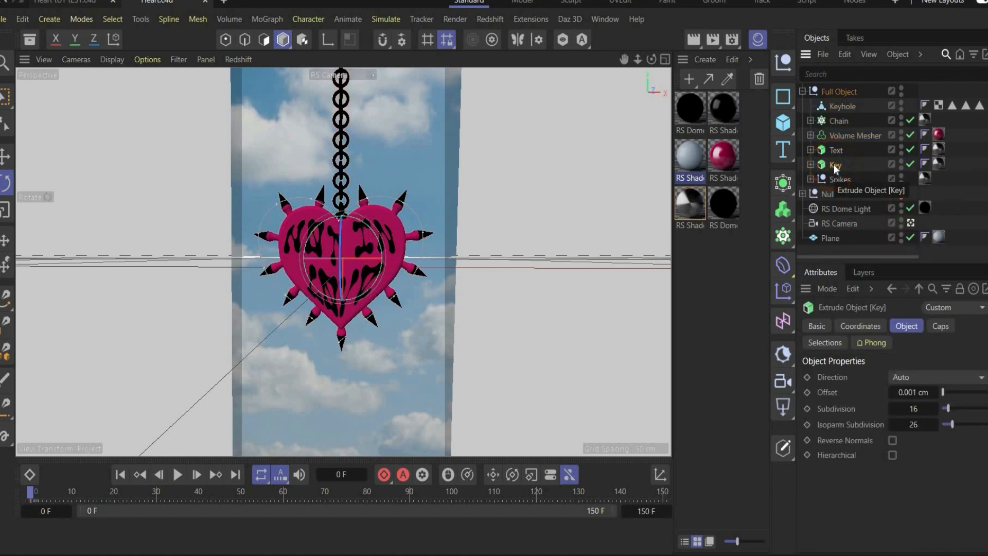
click(382, 474)
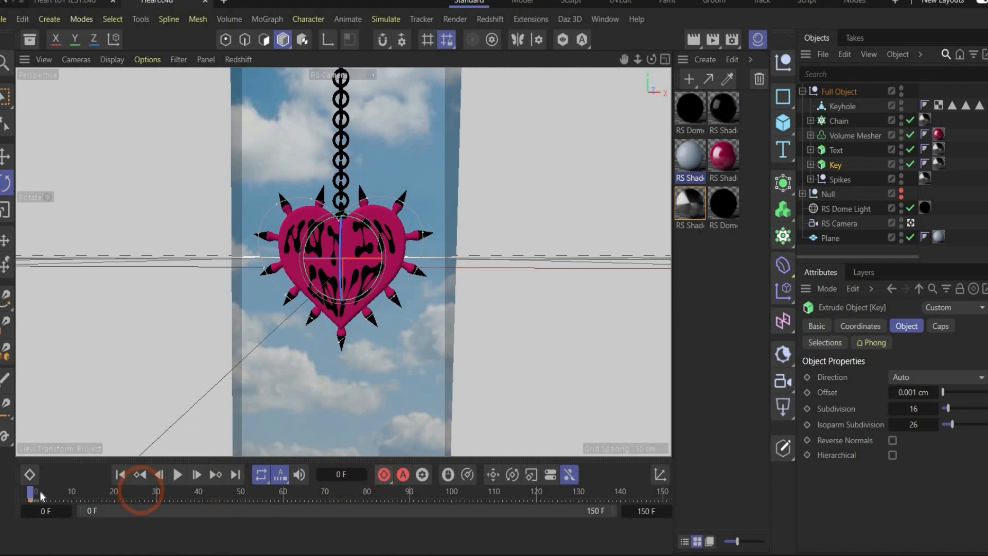
drag(39, 487, 686, 462)
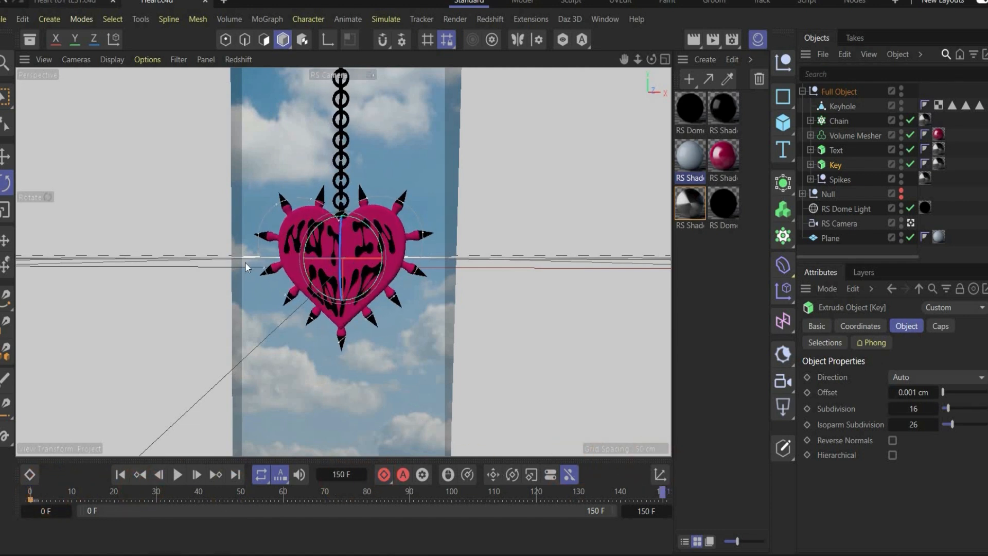
drag(363, 222, 386, 185)
click(663, 493)
drag(626, 493, 263, 496)
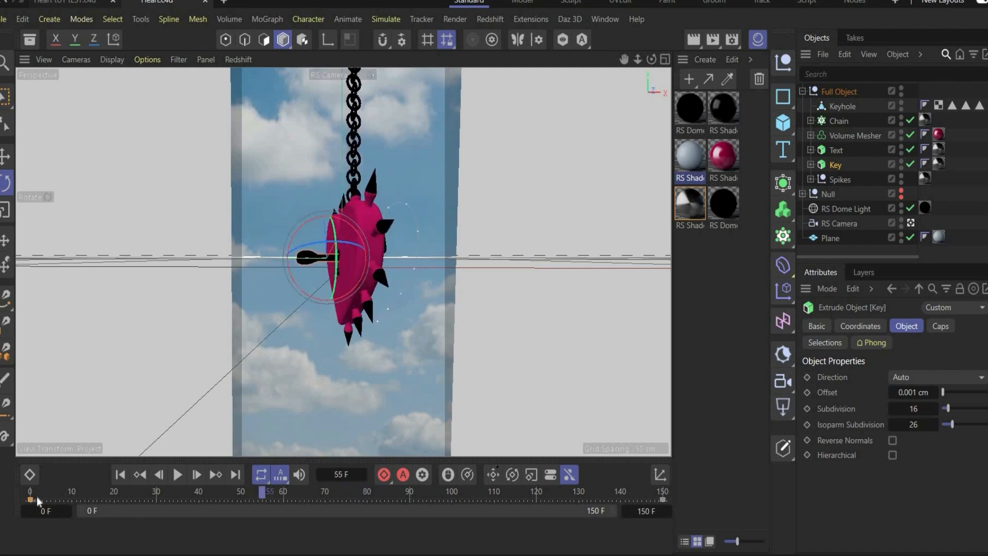
drag(36, 497, 584, 492)
key(shift+f)
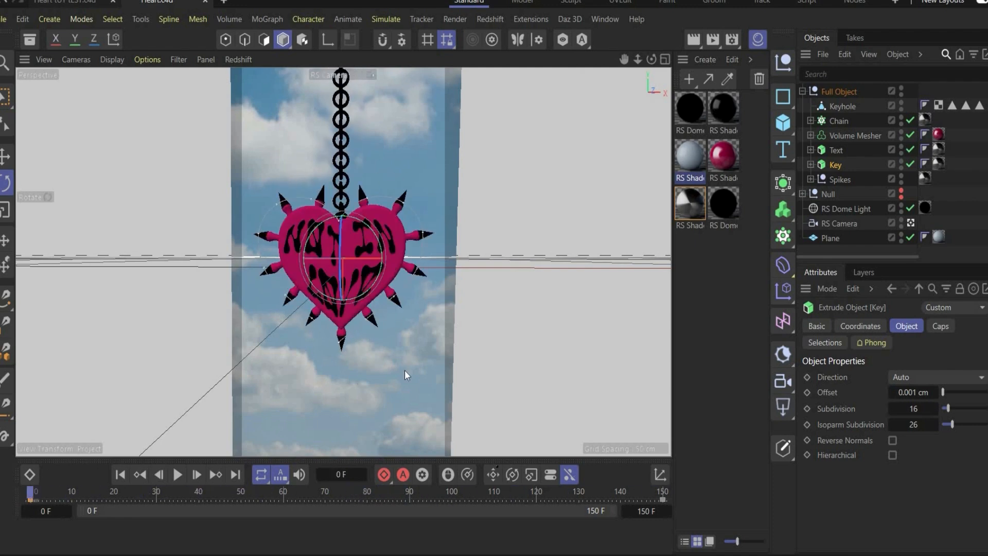